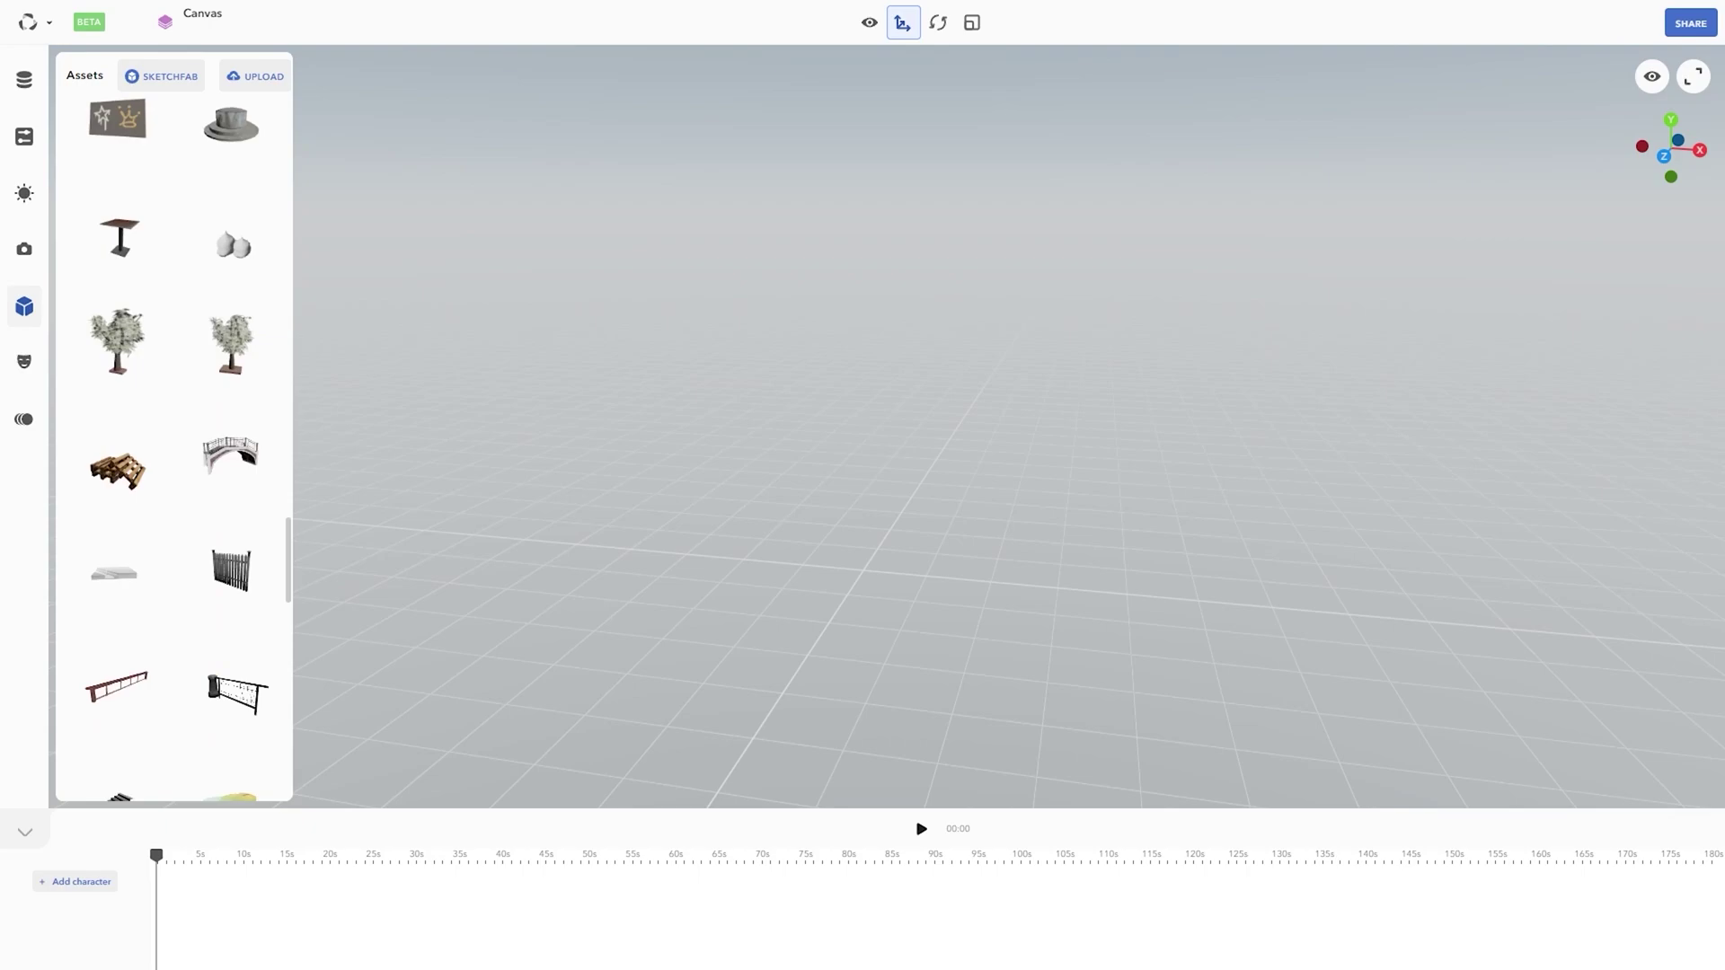
# Step: Search Sketchfab for "fast car" and import one of the car models from the results
pyautogui.write('fast car')
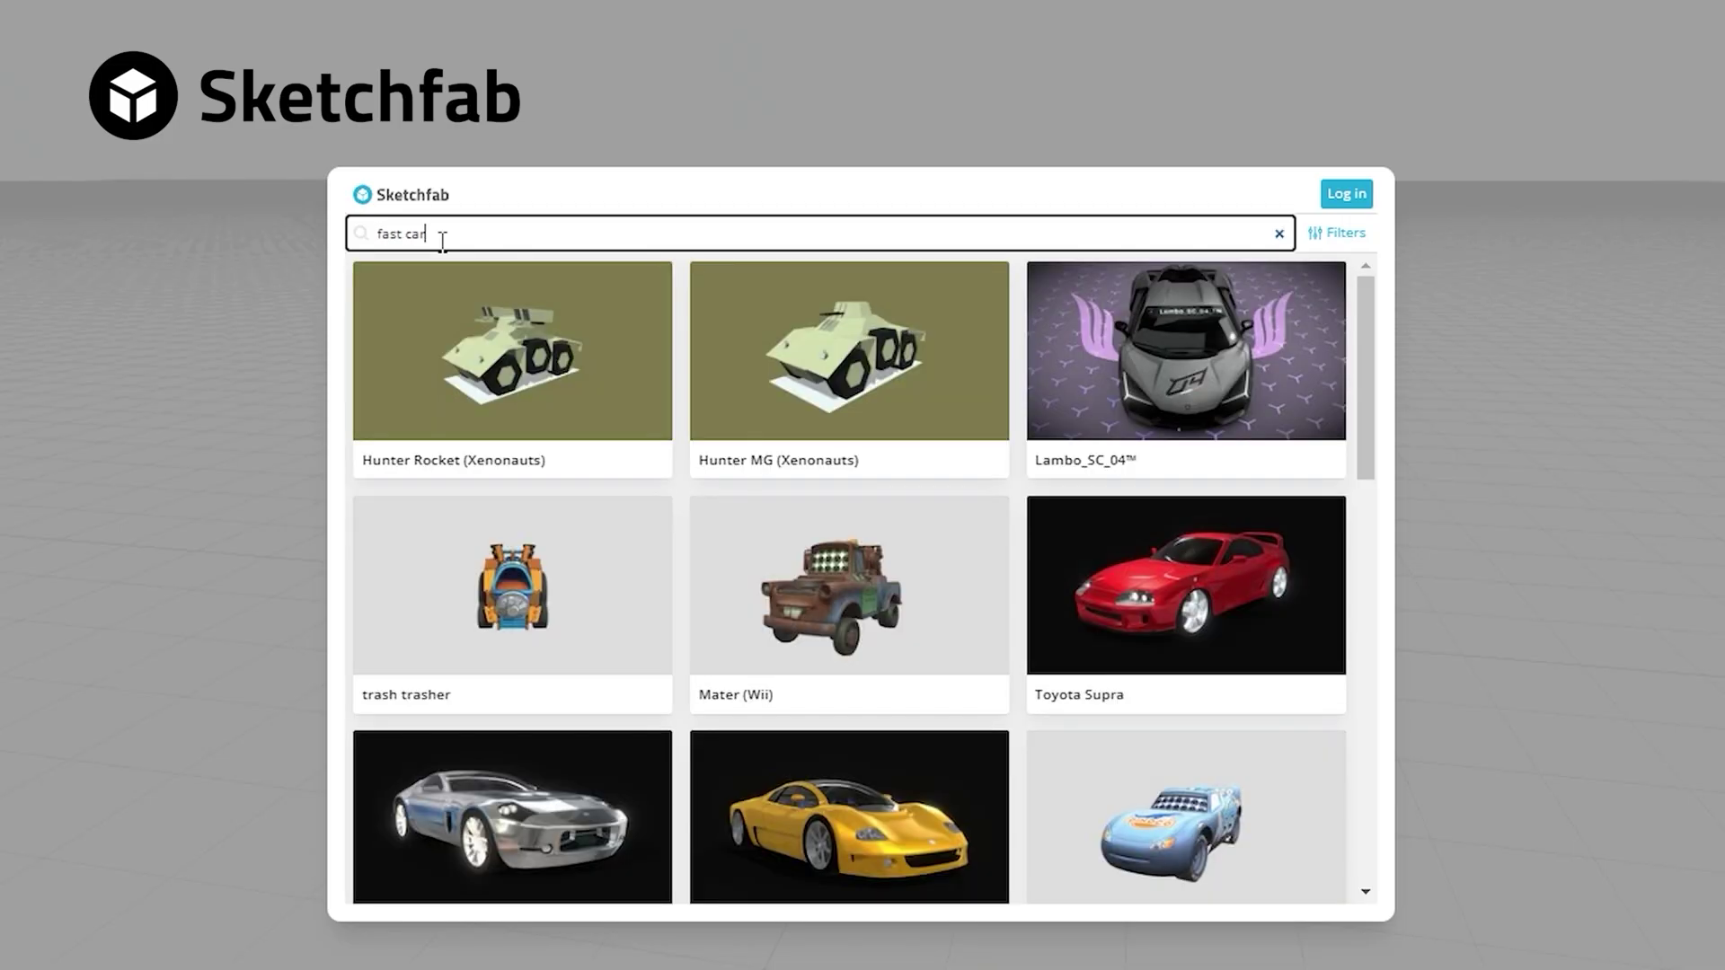
pyautogui.scroll(-3, 862, 539)
pyautogui.click(847, 423)
pyautogui.click(1171, 308)
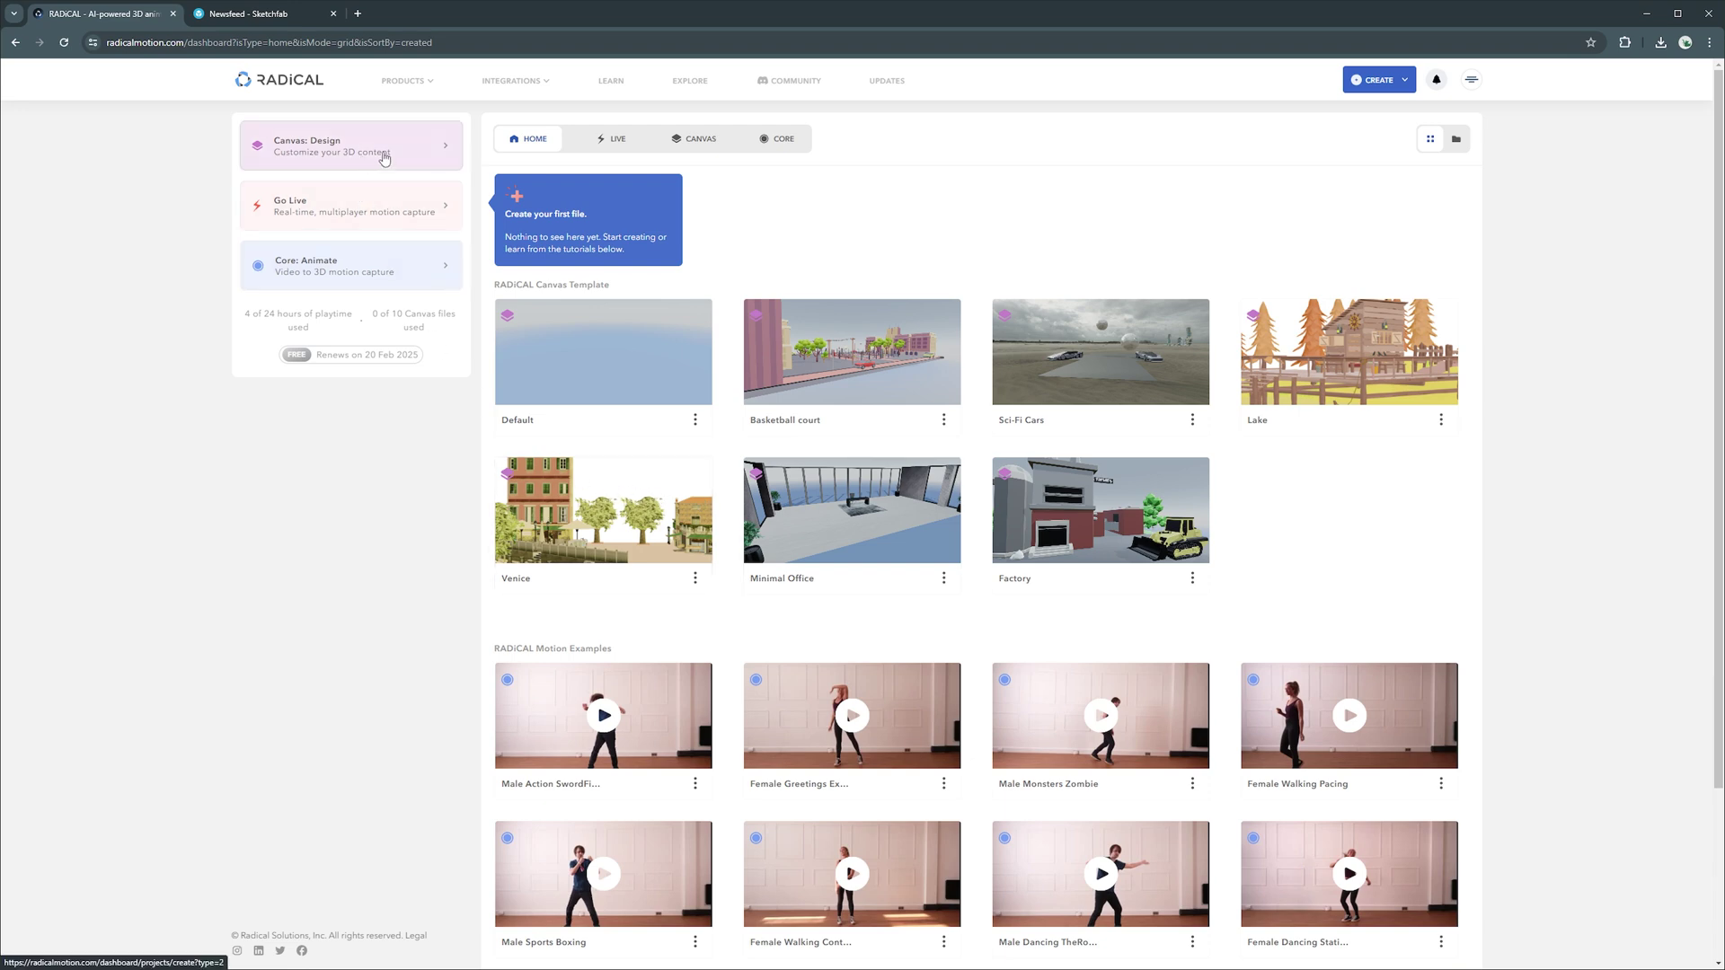
# Step: Create a new Canvas project from the Sci-Fi Cars template scene
pyautogui.click(384, 158)
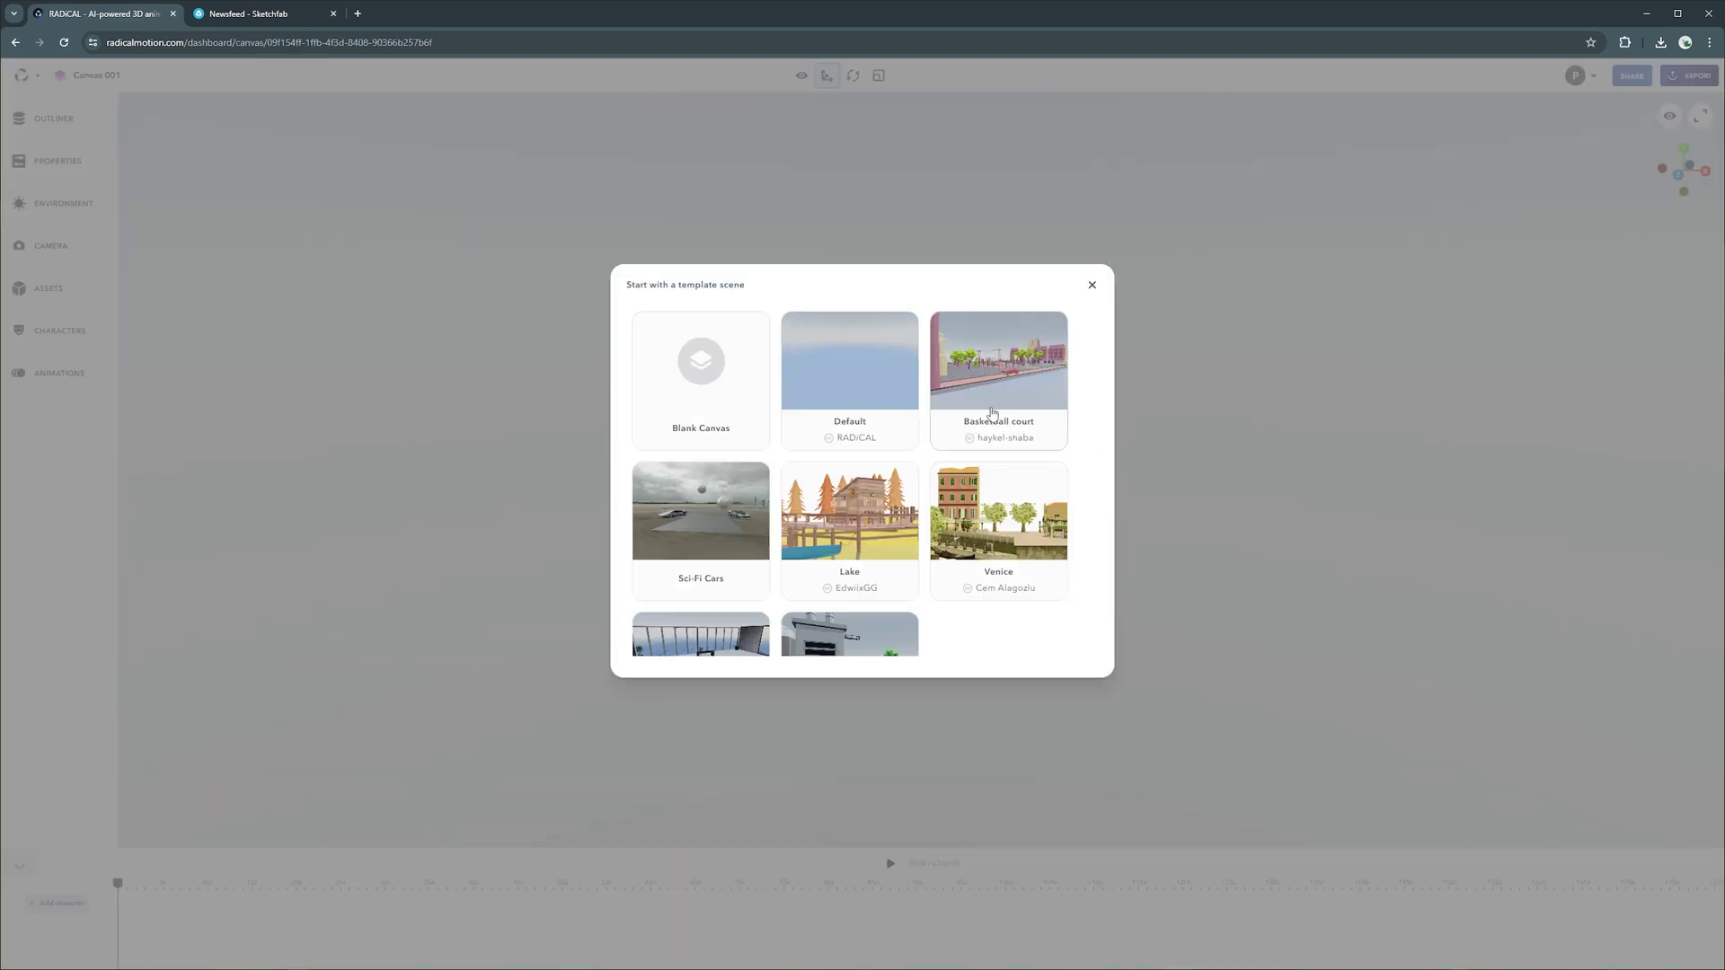
pyautogui.scroll(-1, 992, 413)
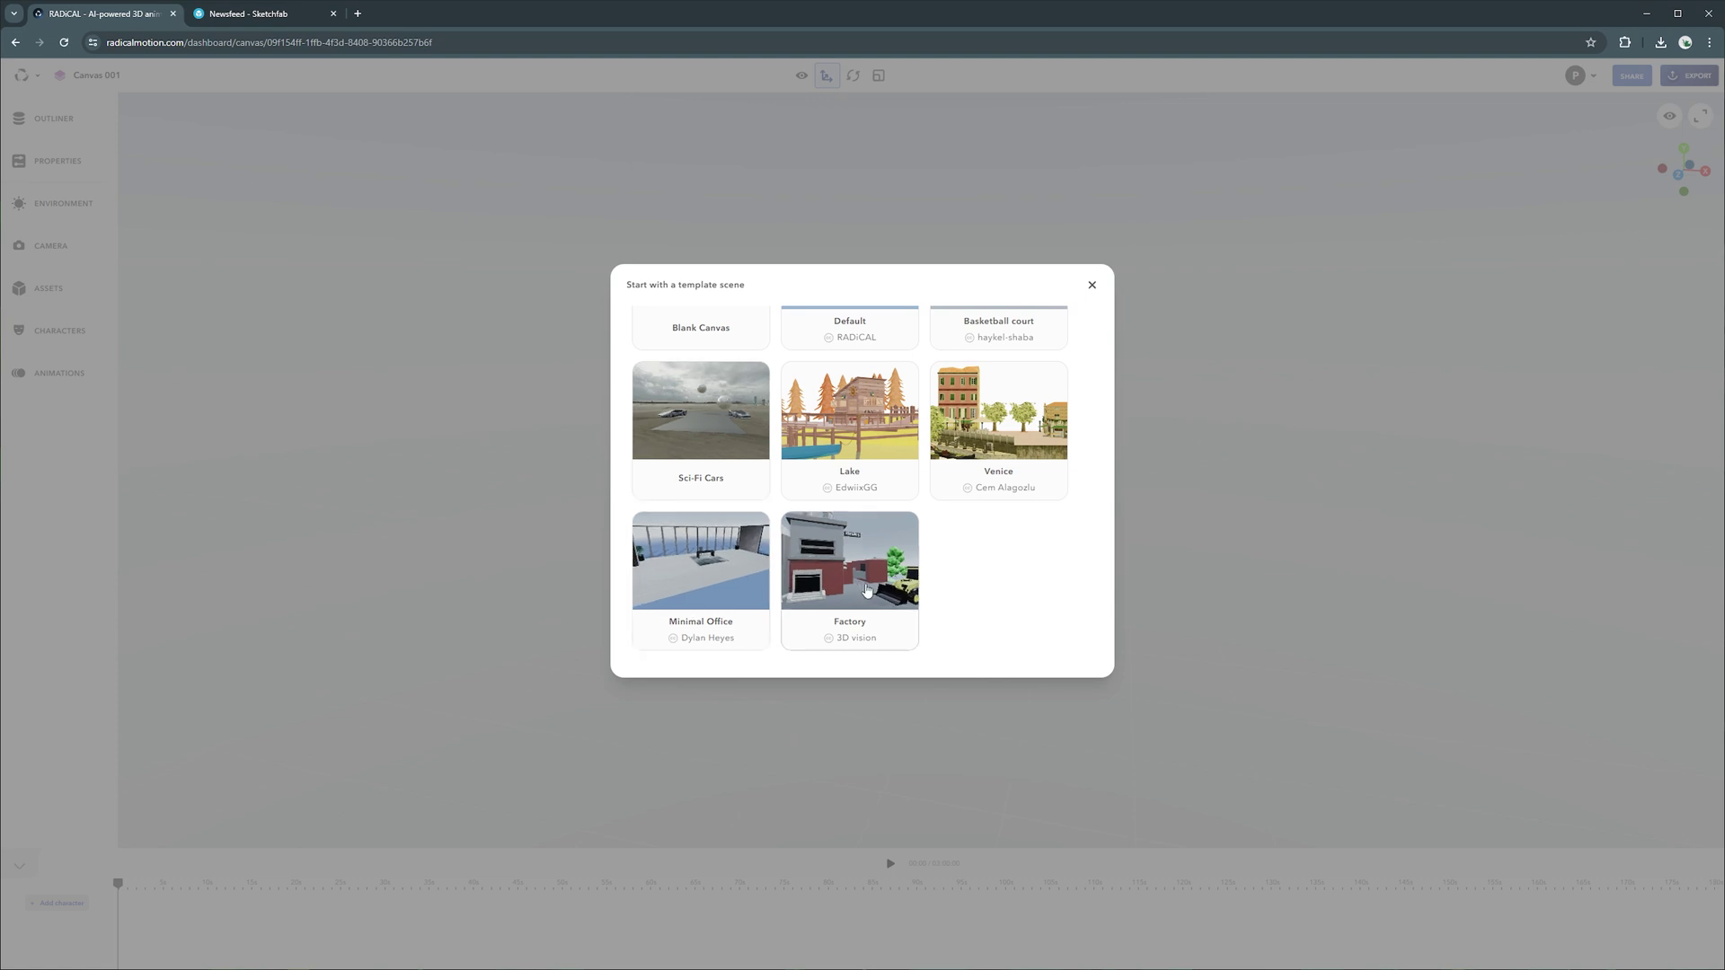
pyautogui.click(719, 486)
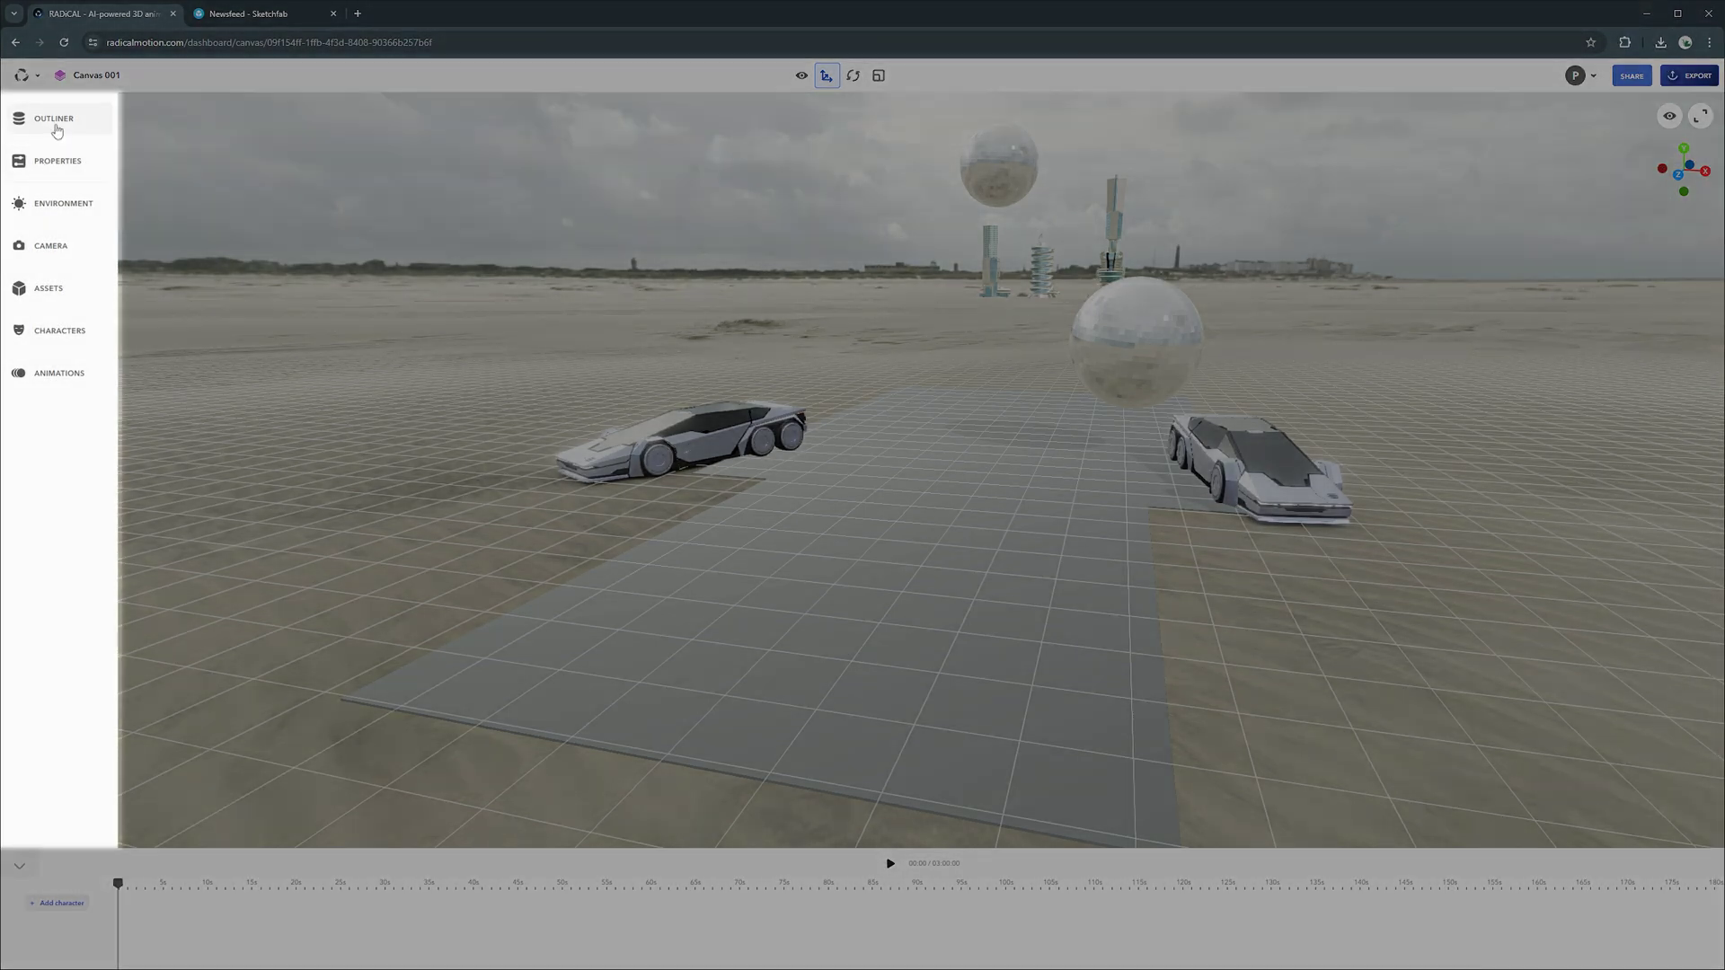
# Step: Look through the outliner, scene properties, environment, camera, asset, character and animation options, and close the animation library
pyautogui.click(55, 126)
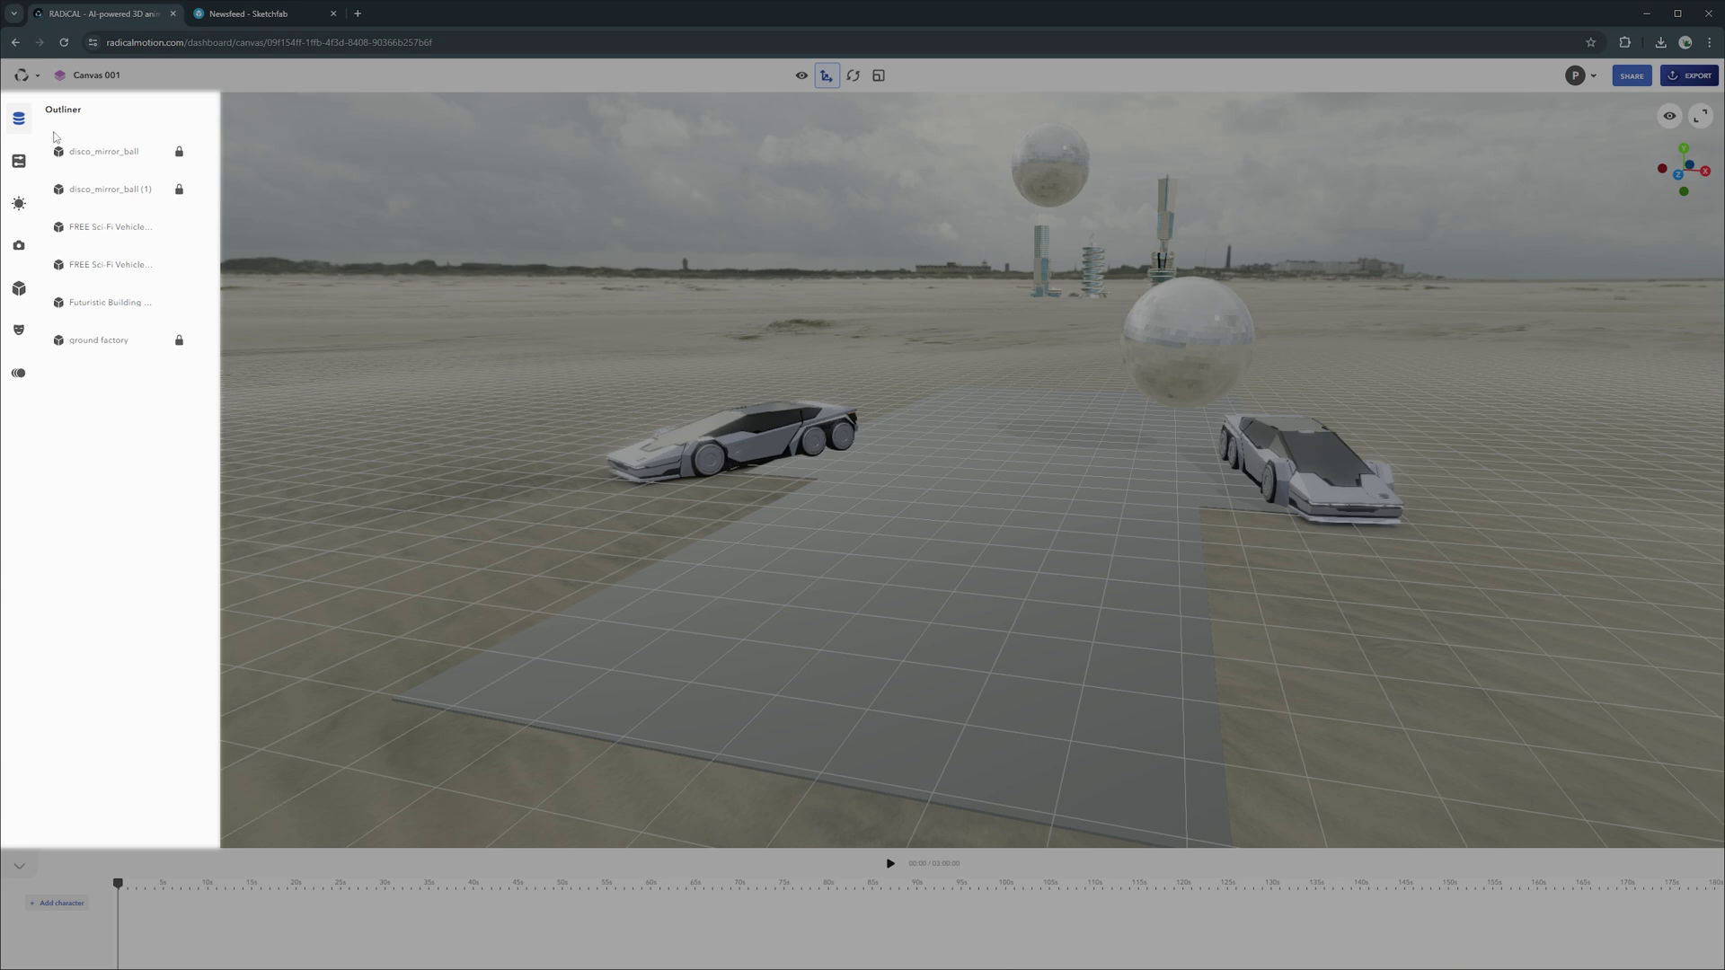
pyautogui.click(19, 161)
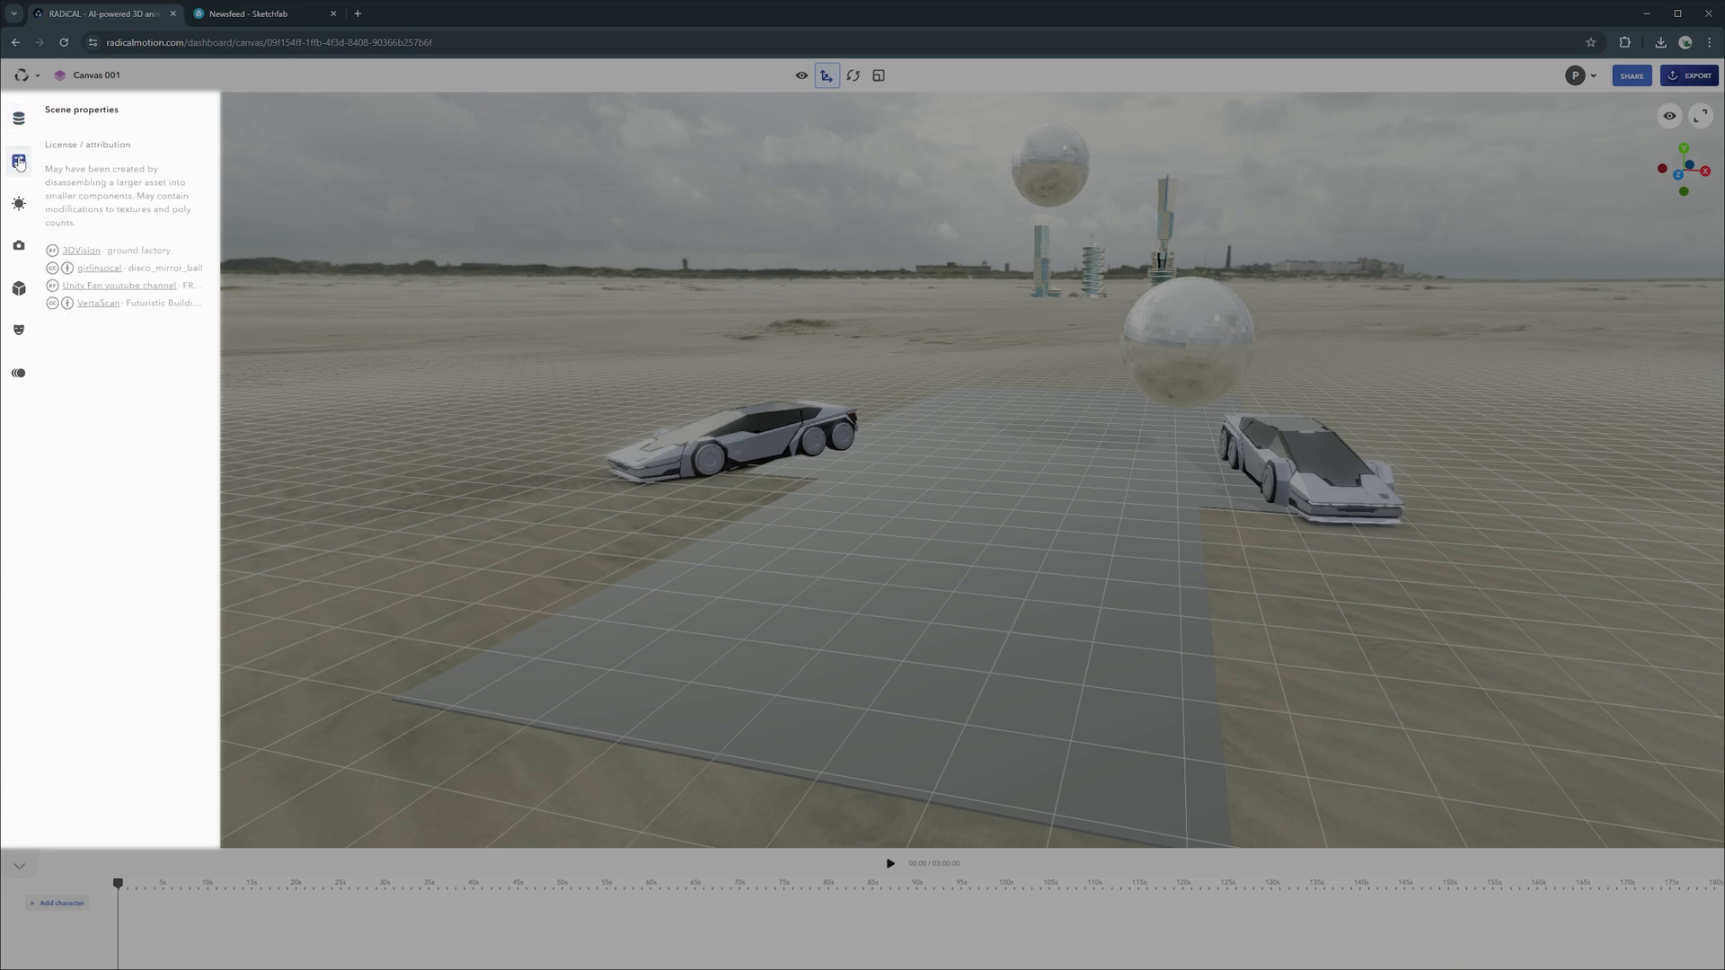
pyautogui.click(18, 203)
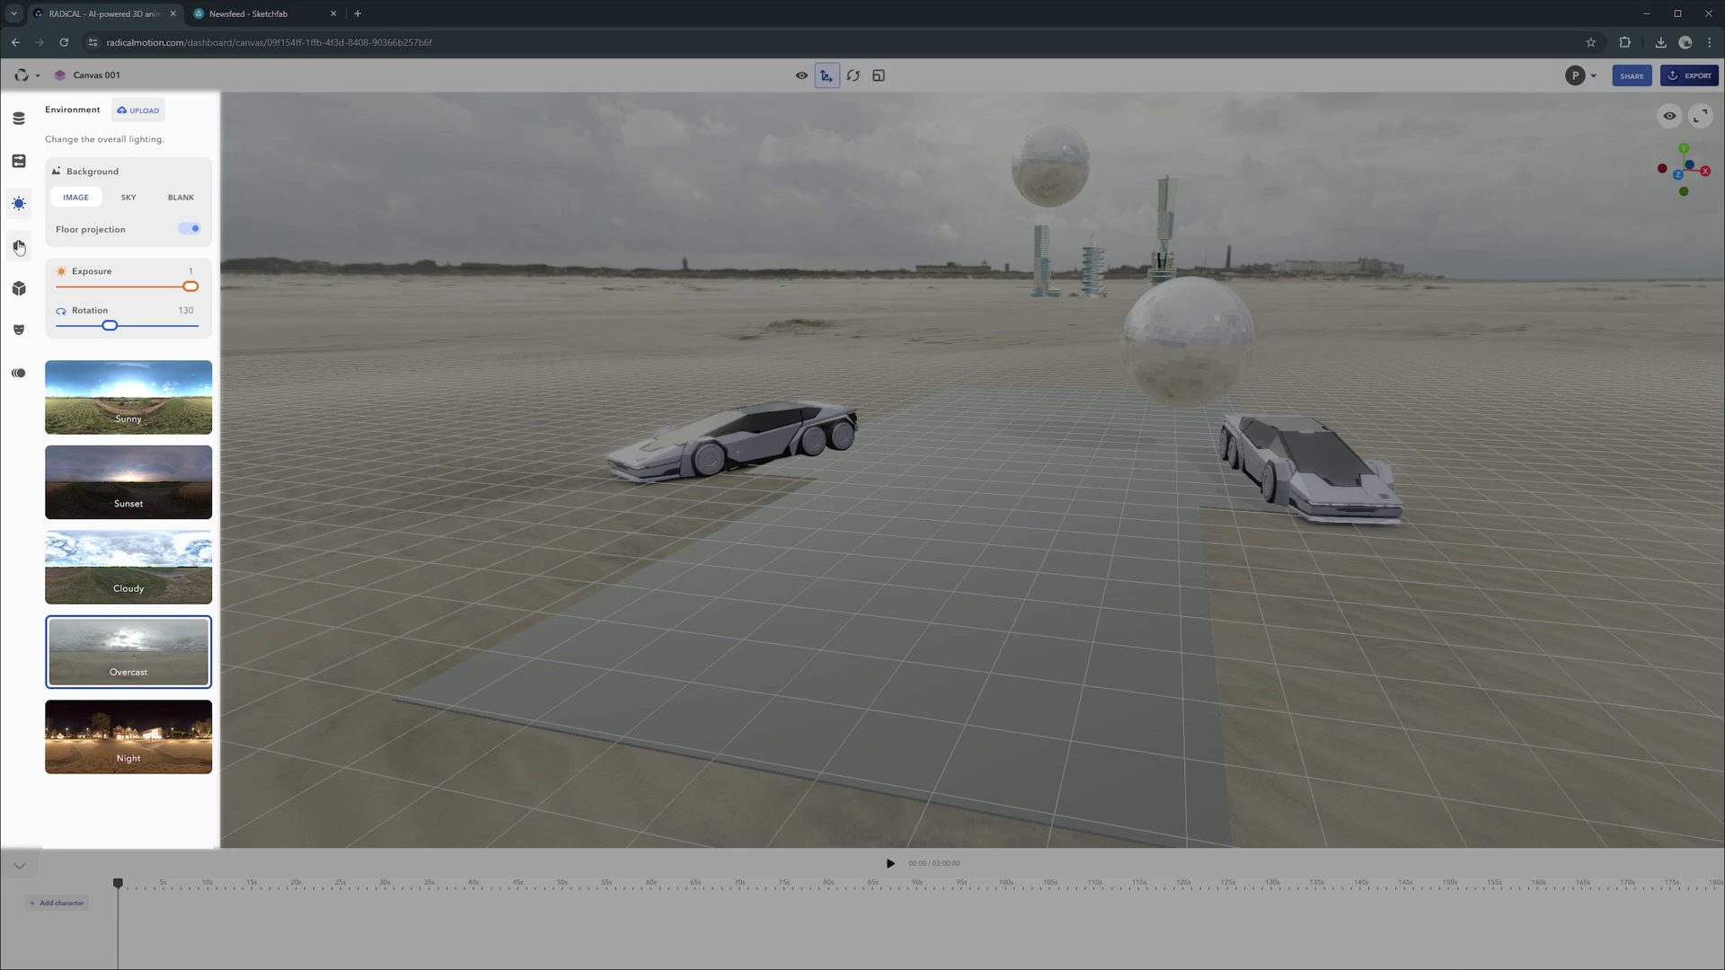
pyautogui.click(19, 247)
pyautogui.click(18, 289)
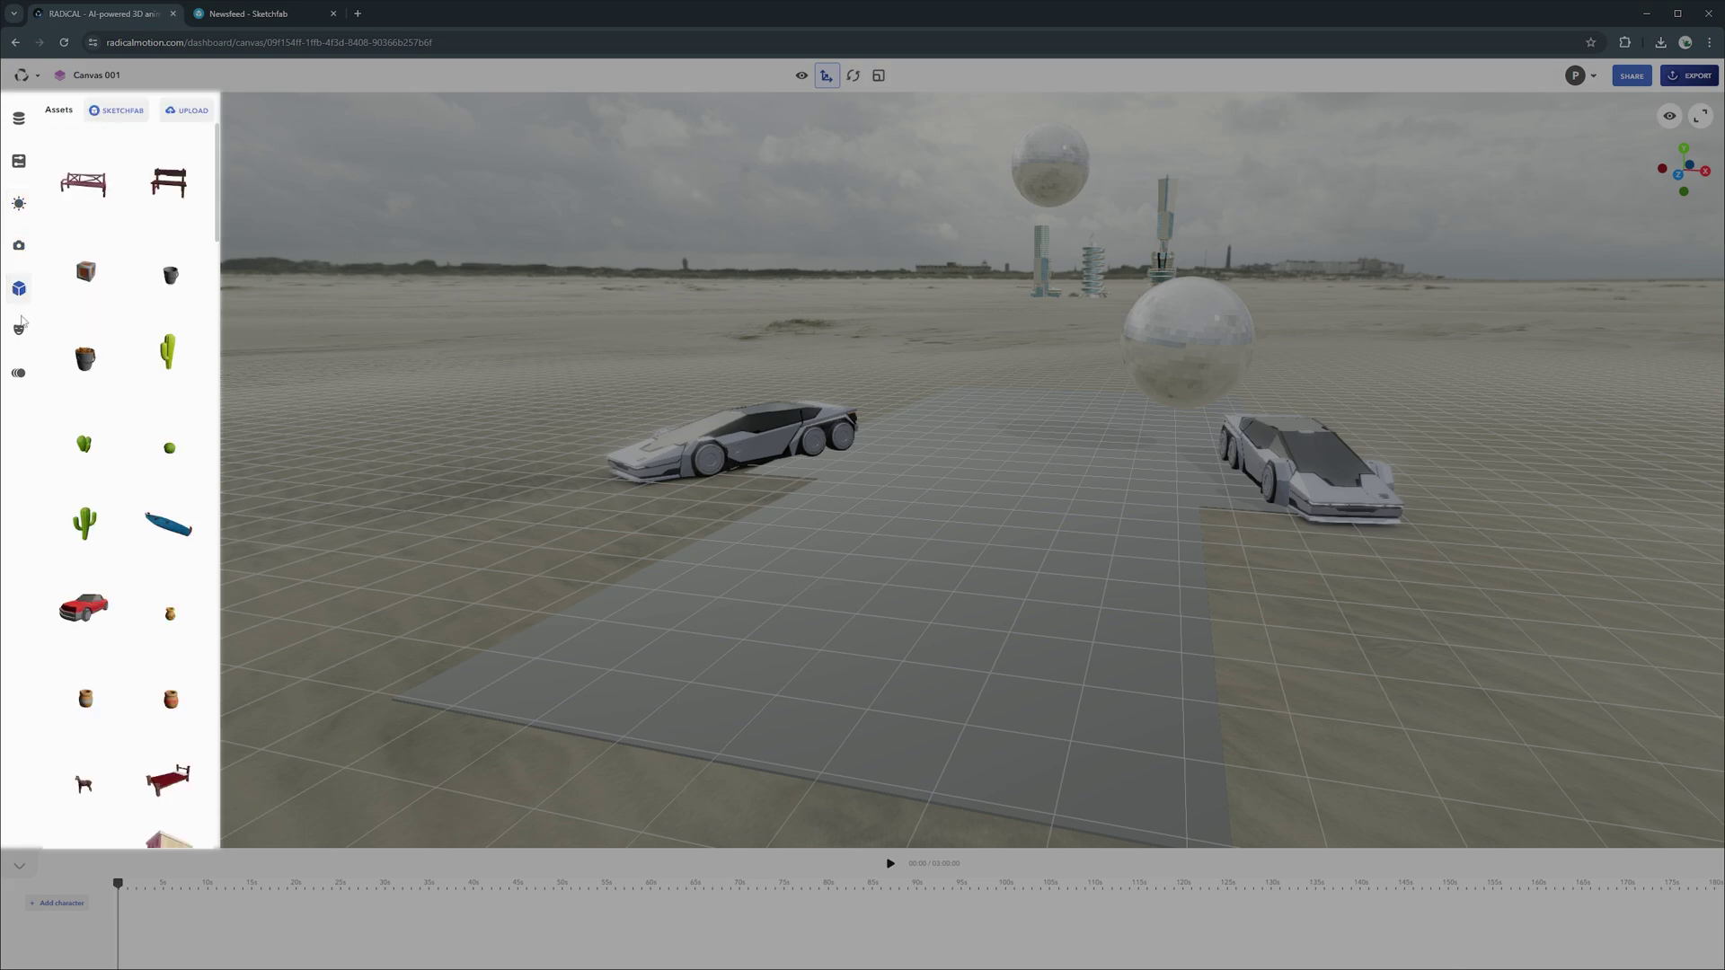
pyautogui.click(19, 329)
pyautogui.click(18, 376)
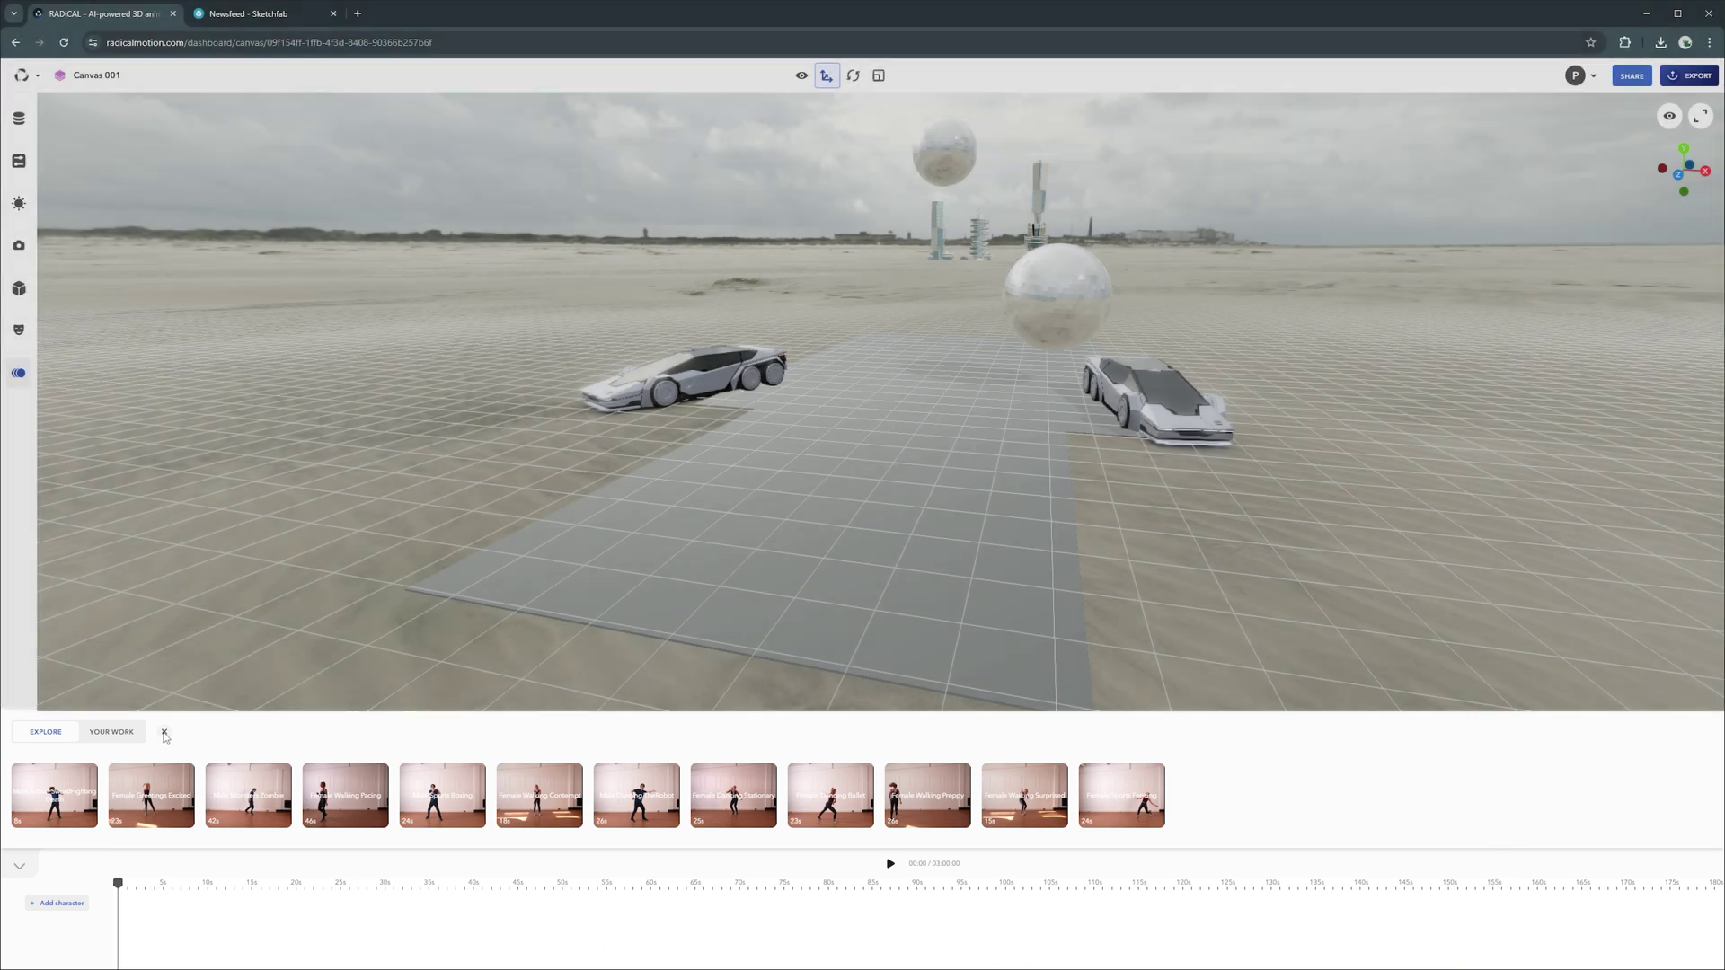
pyautogui.click(164, 732)
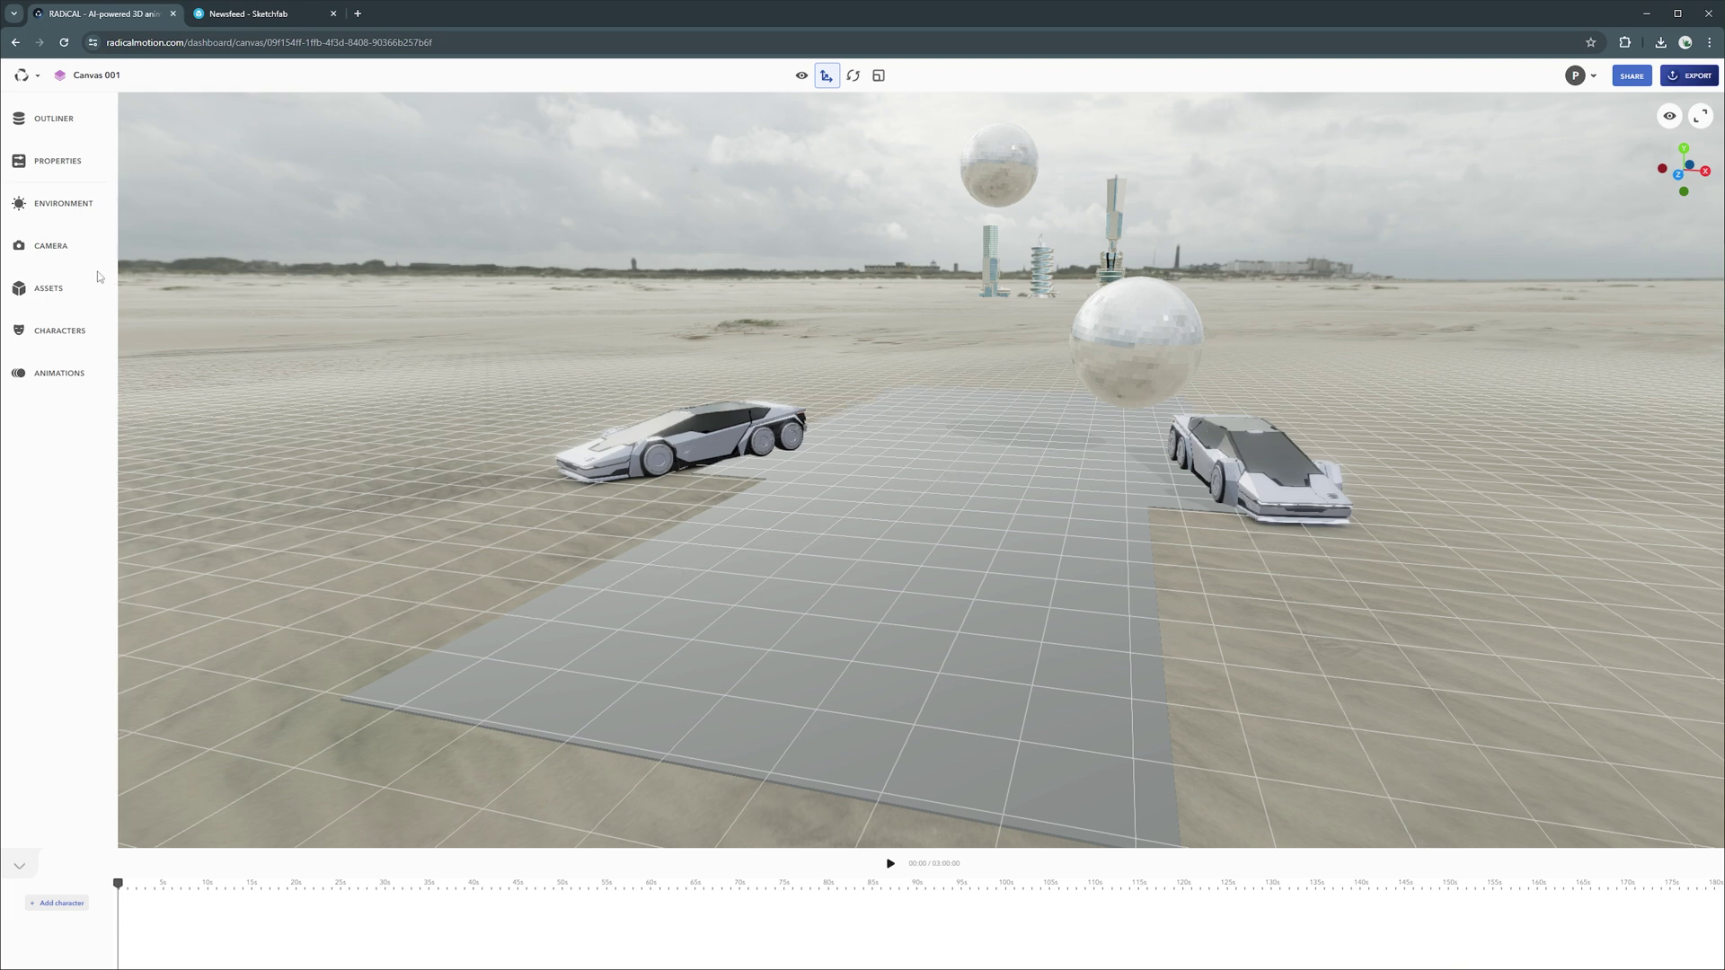
# Step: Browse the asset library and add the round stone street pedestal to the scene, beside the sci-fi car near the slab's edge
pyautogui.click(48, 288)
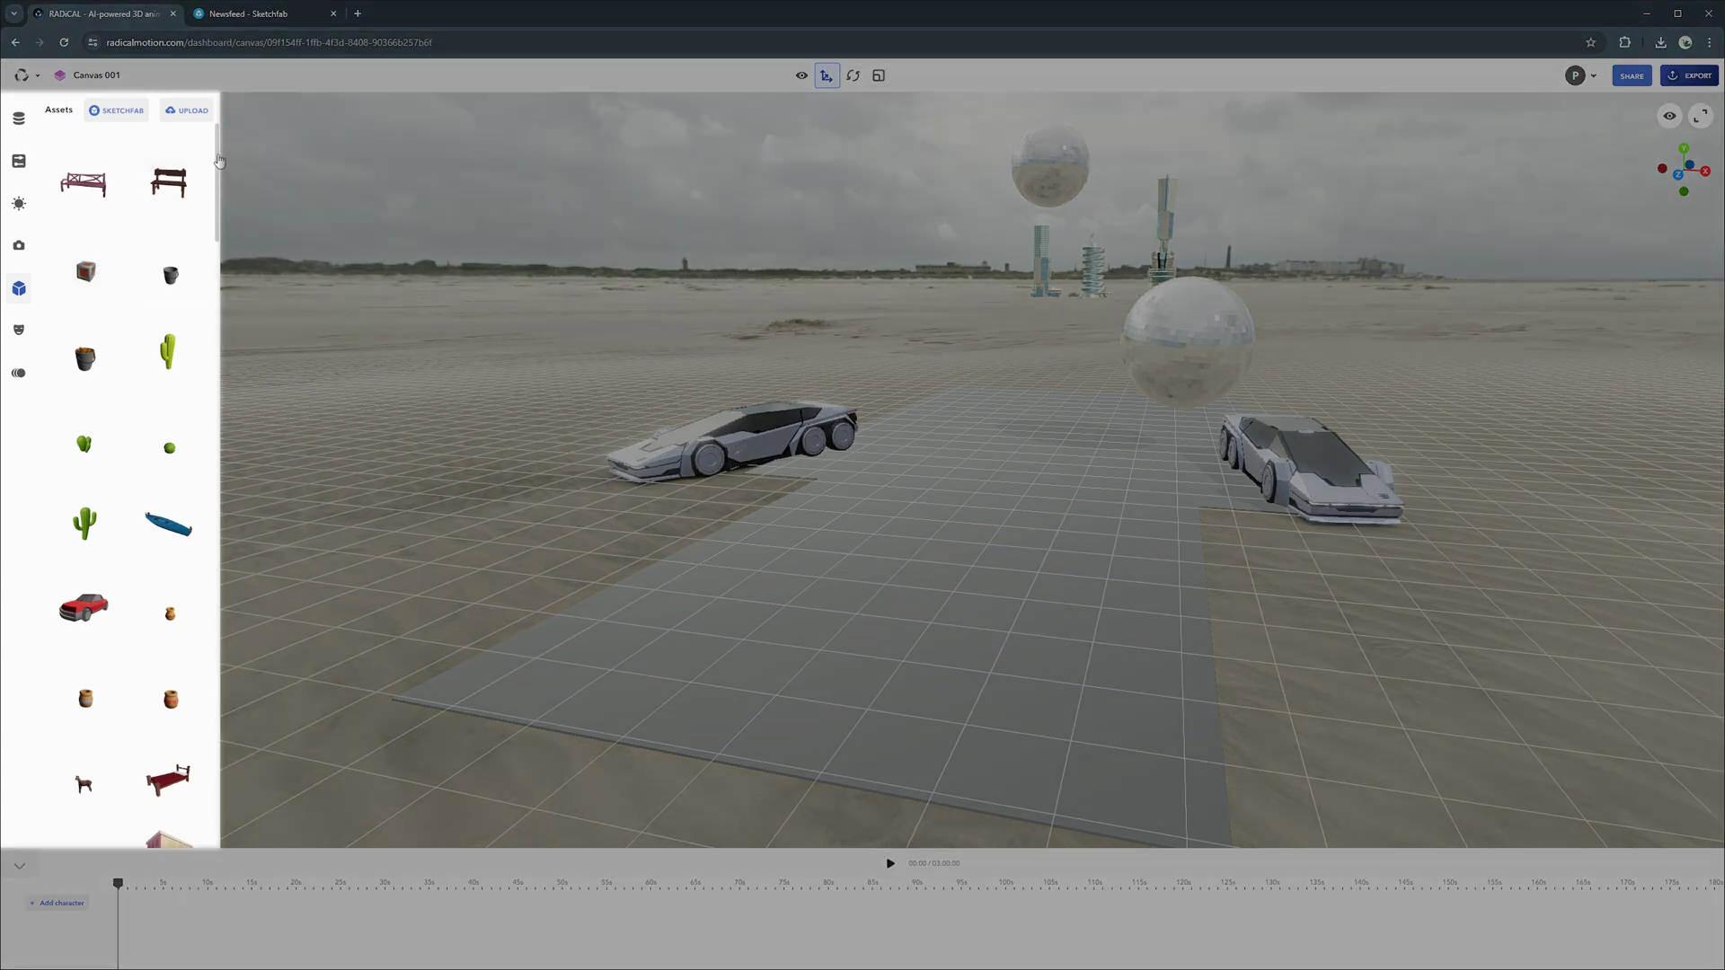
pyautogui.scroll(-15, 156, 387)
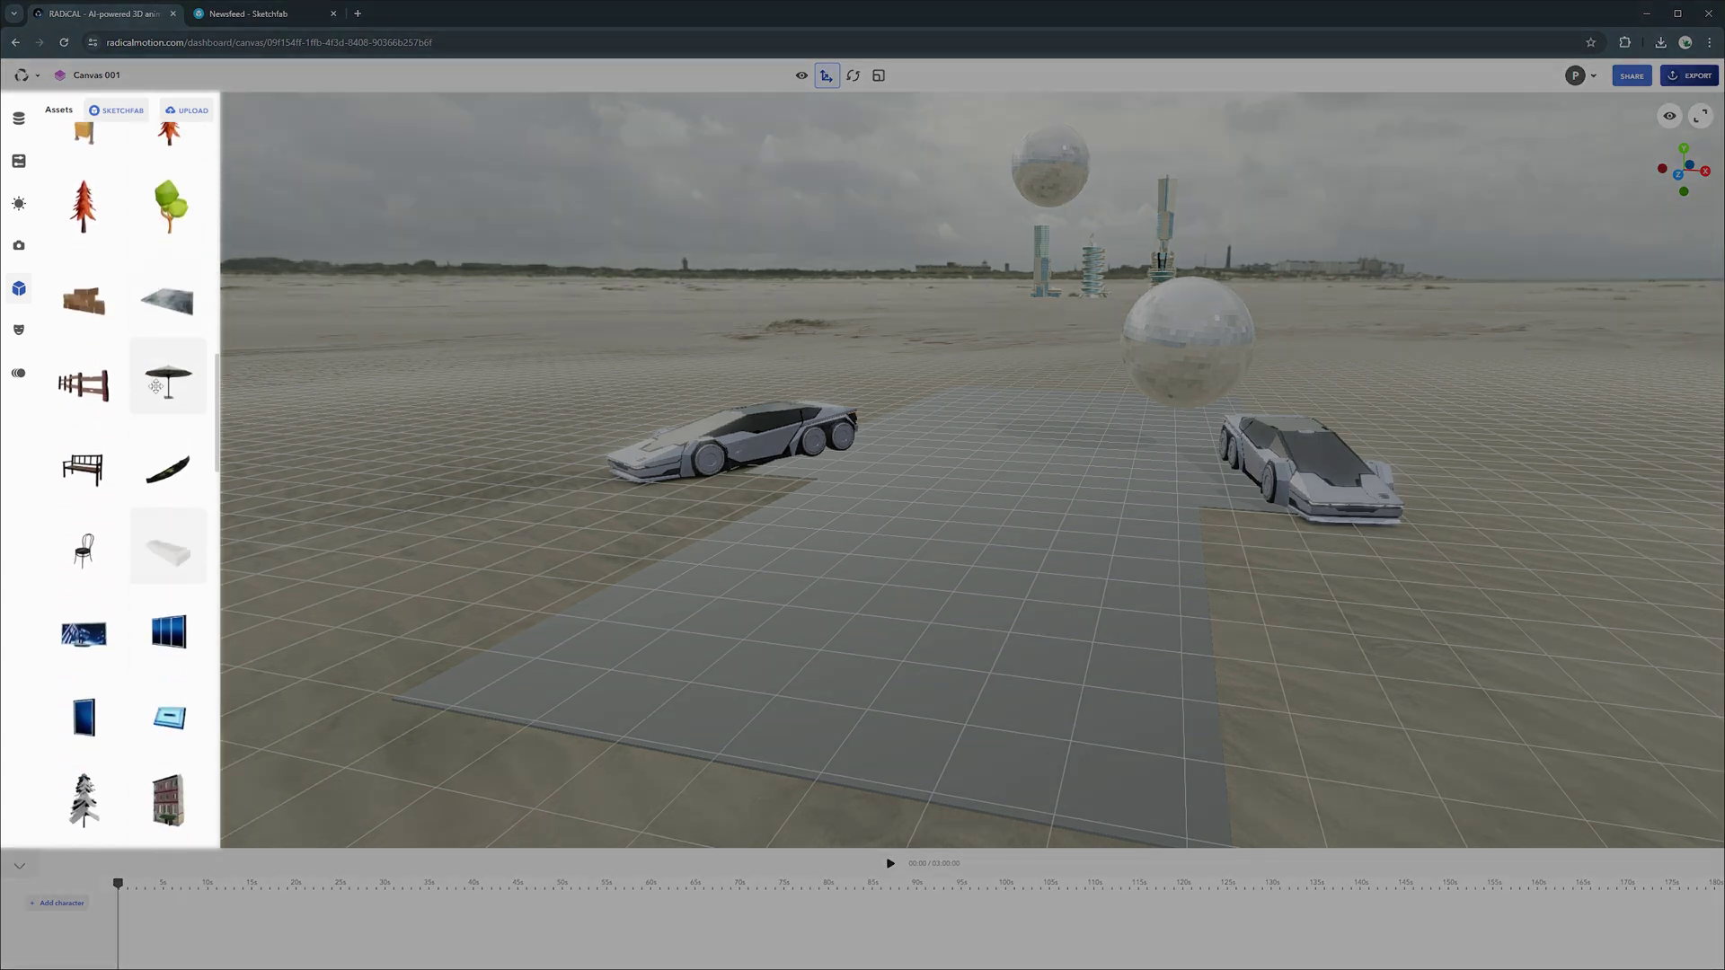
pyautogui.scroll(-15, 155, 386)
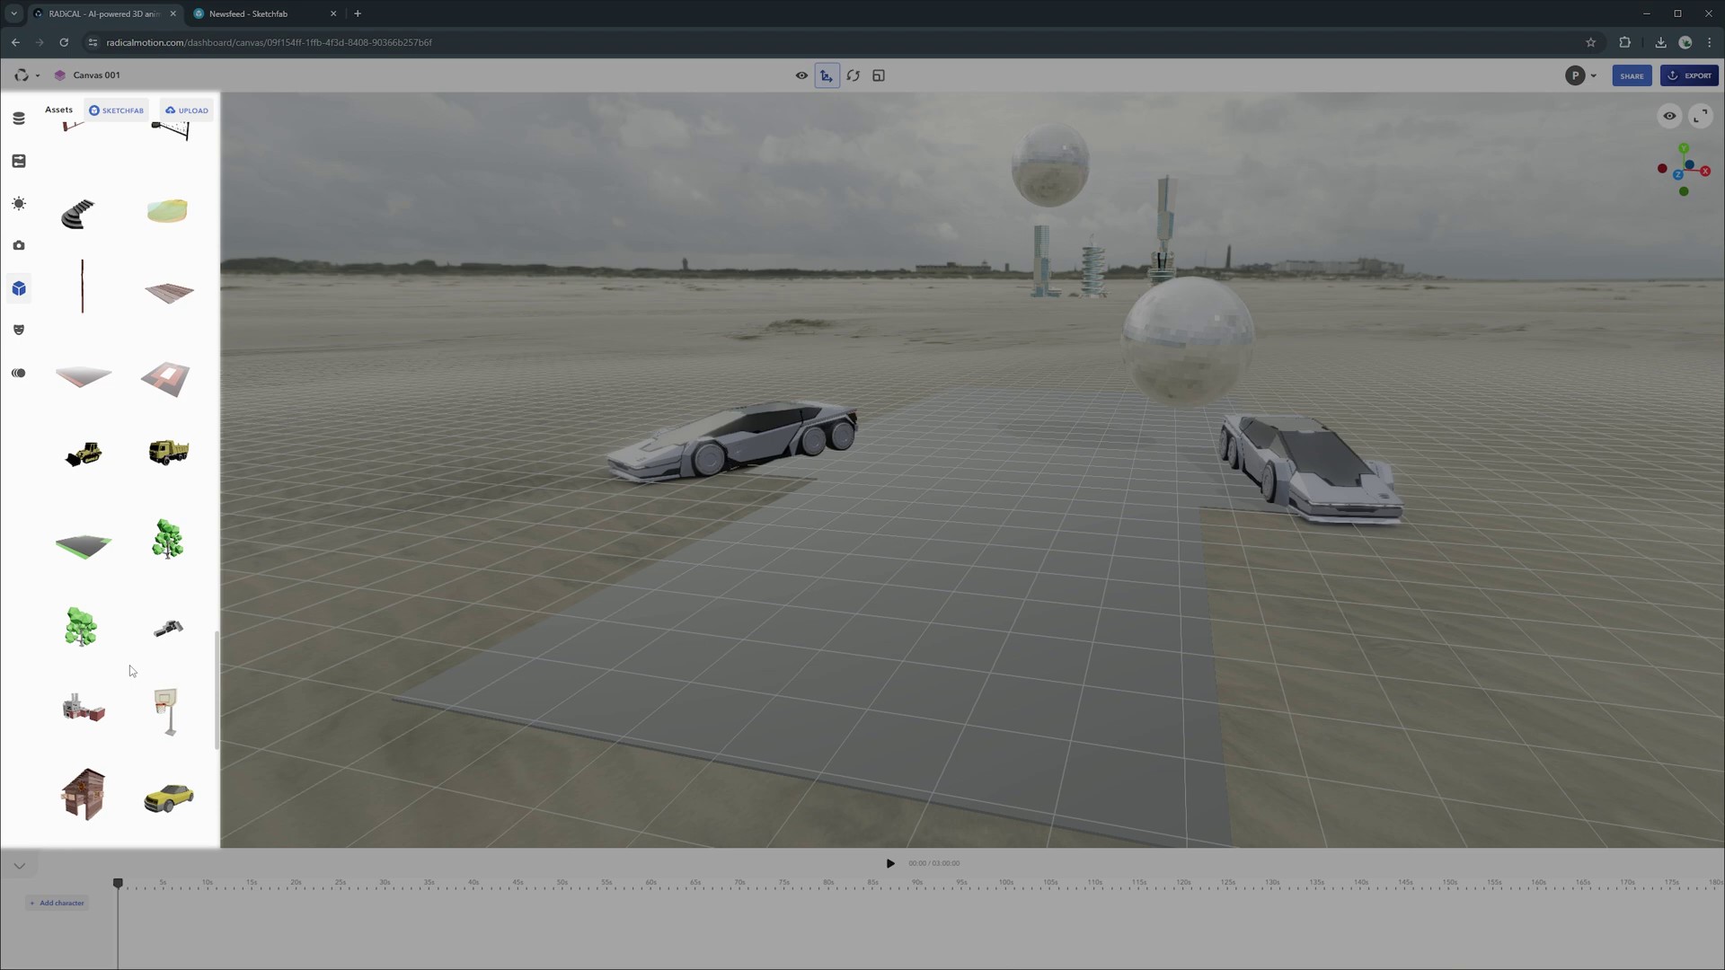
pyautogui.scroll(-7, 129, 665)
pyautogui.scroll(7, 125, 683)
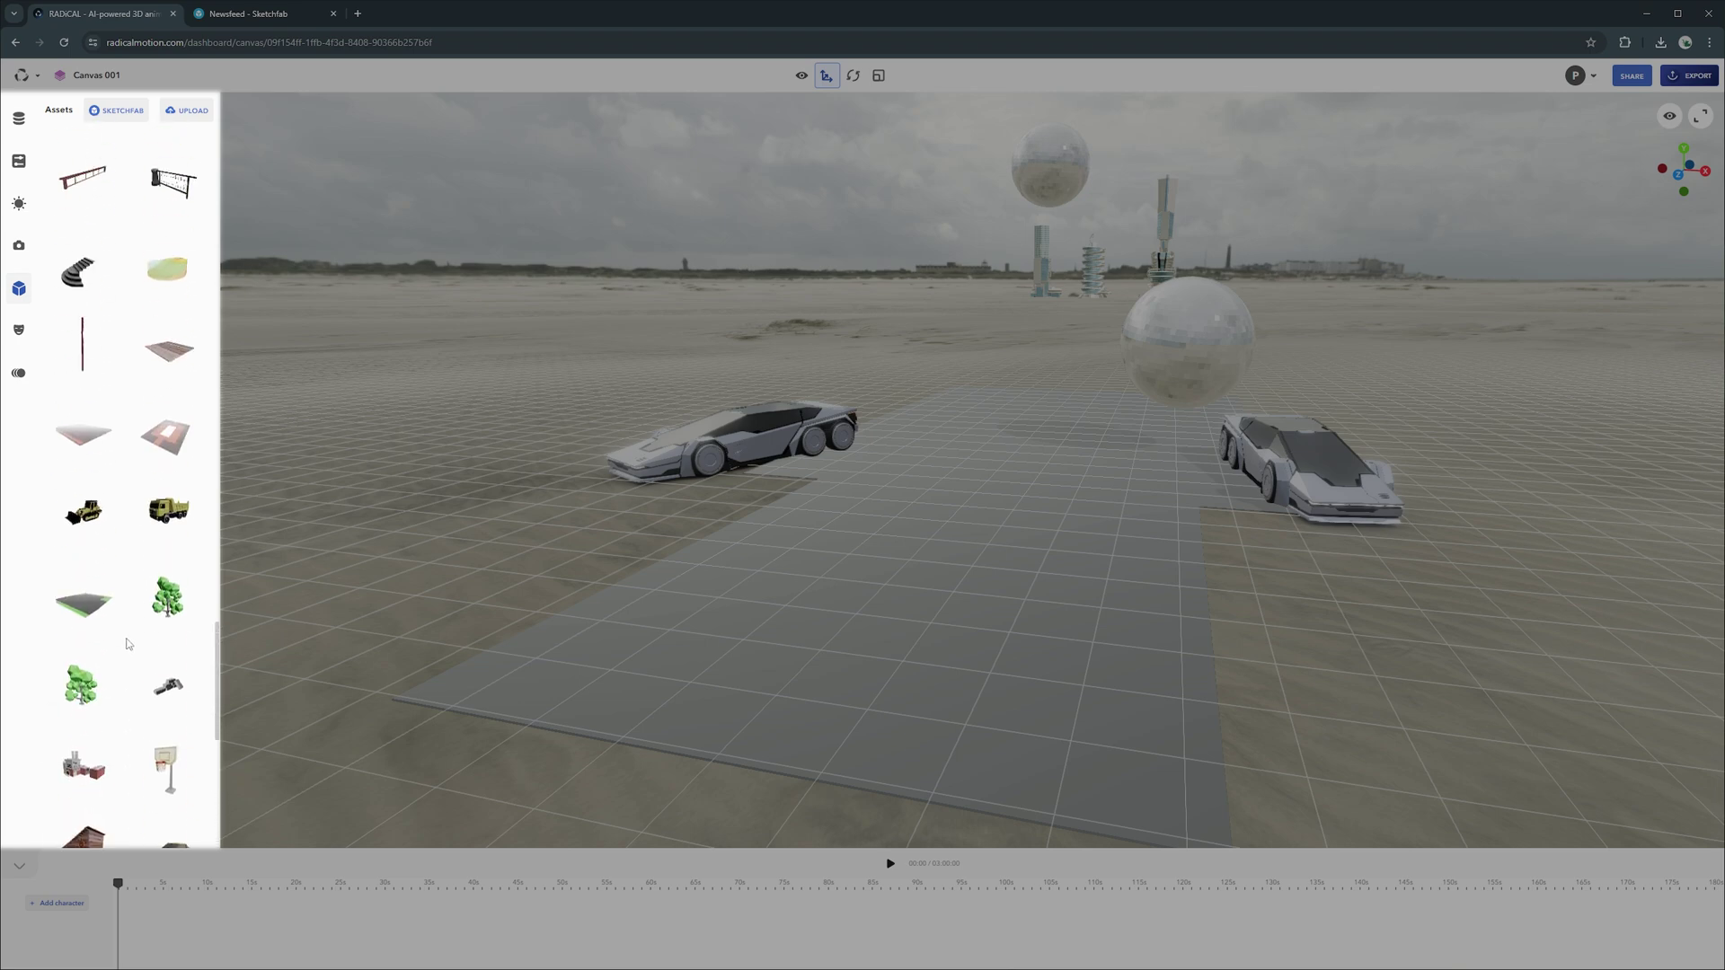
pyautogui.scroll(5, 128, 643)
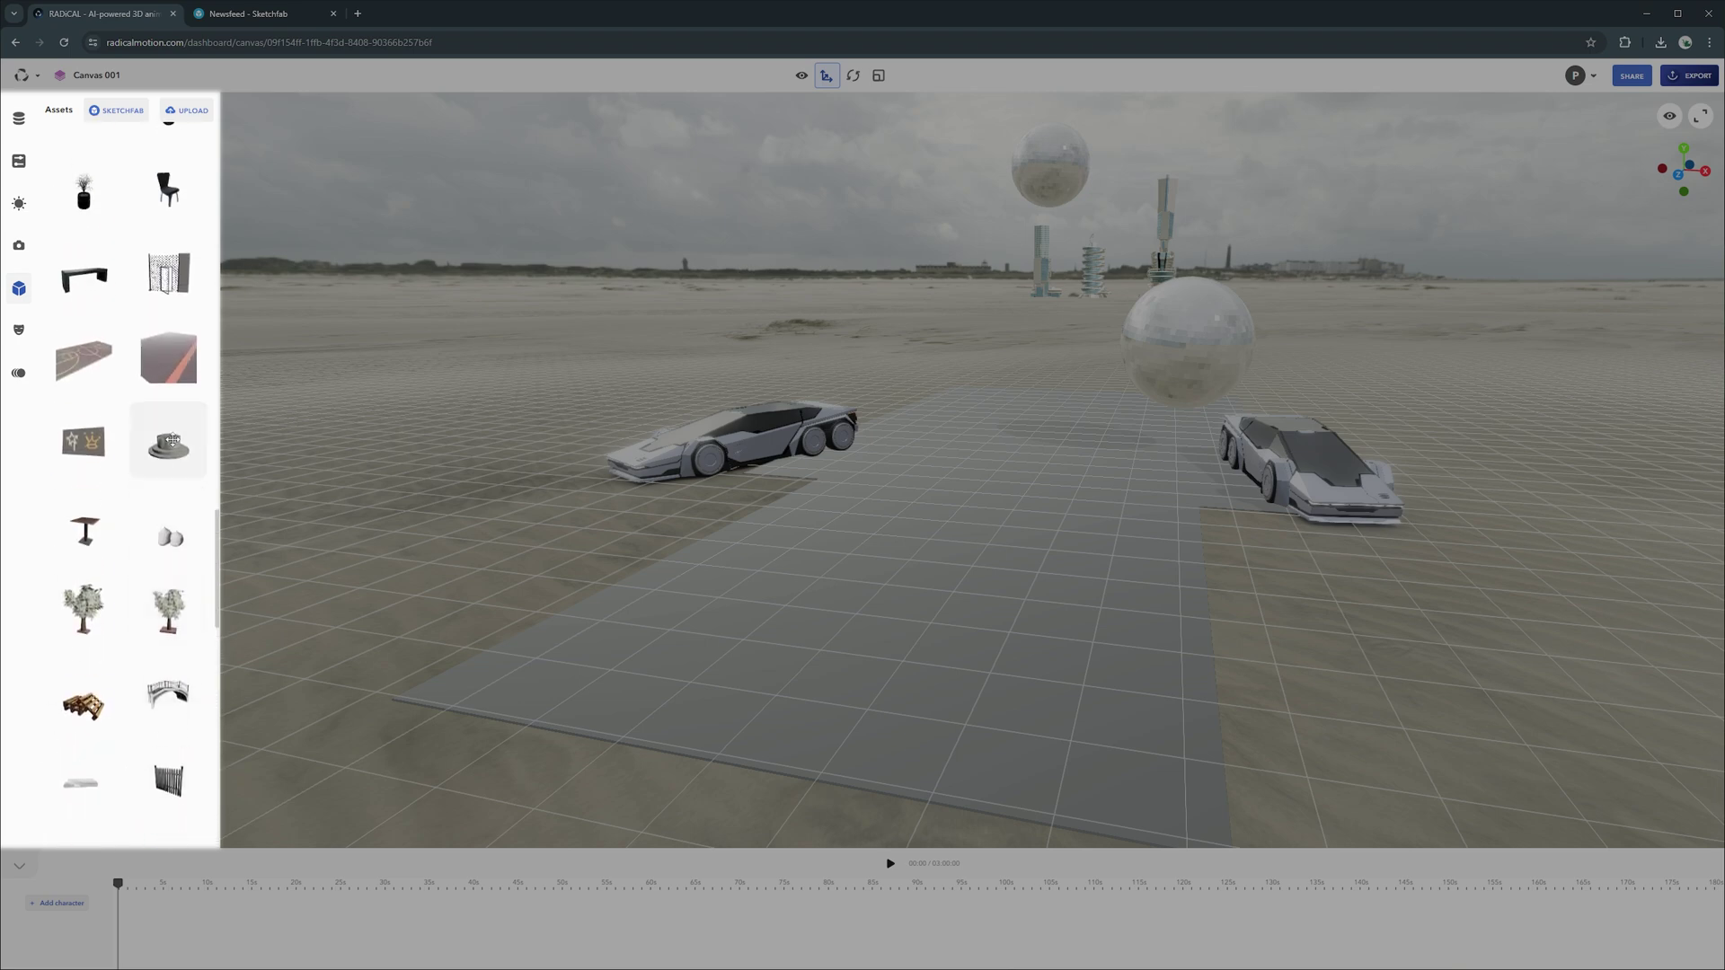
pyautogui.moveTo(173, 440); pyautogui.dragTo(447, 485)
pyautogui.moveTo(685, 558); pyautogui.dragTo(770, 585)
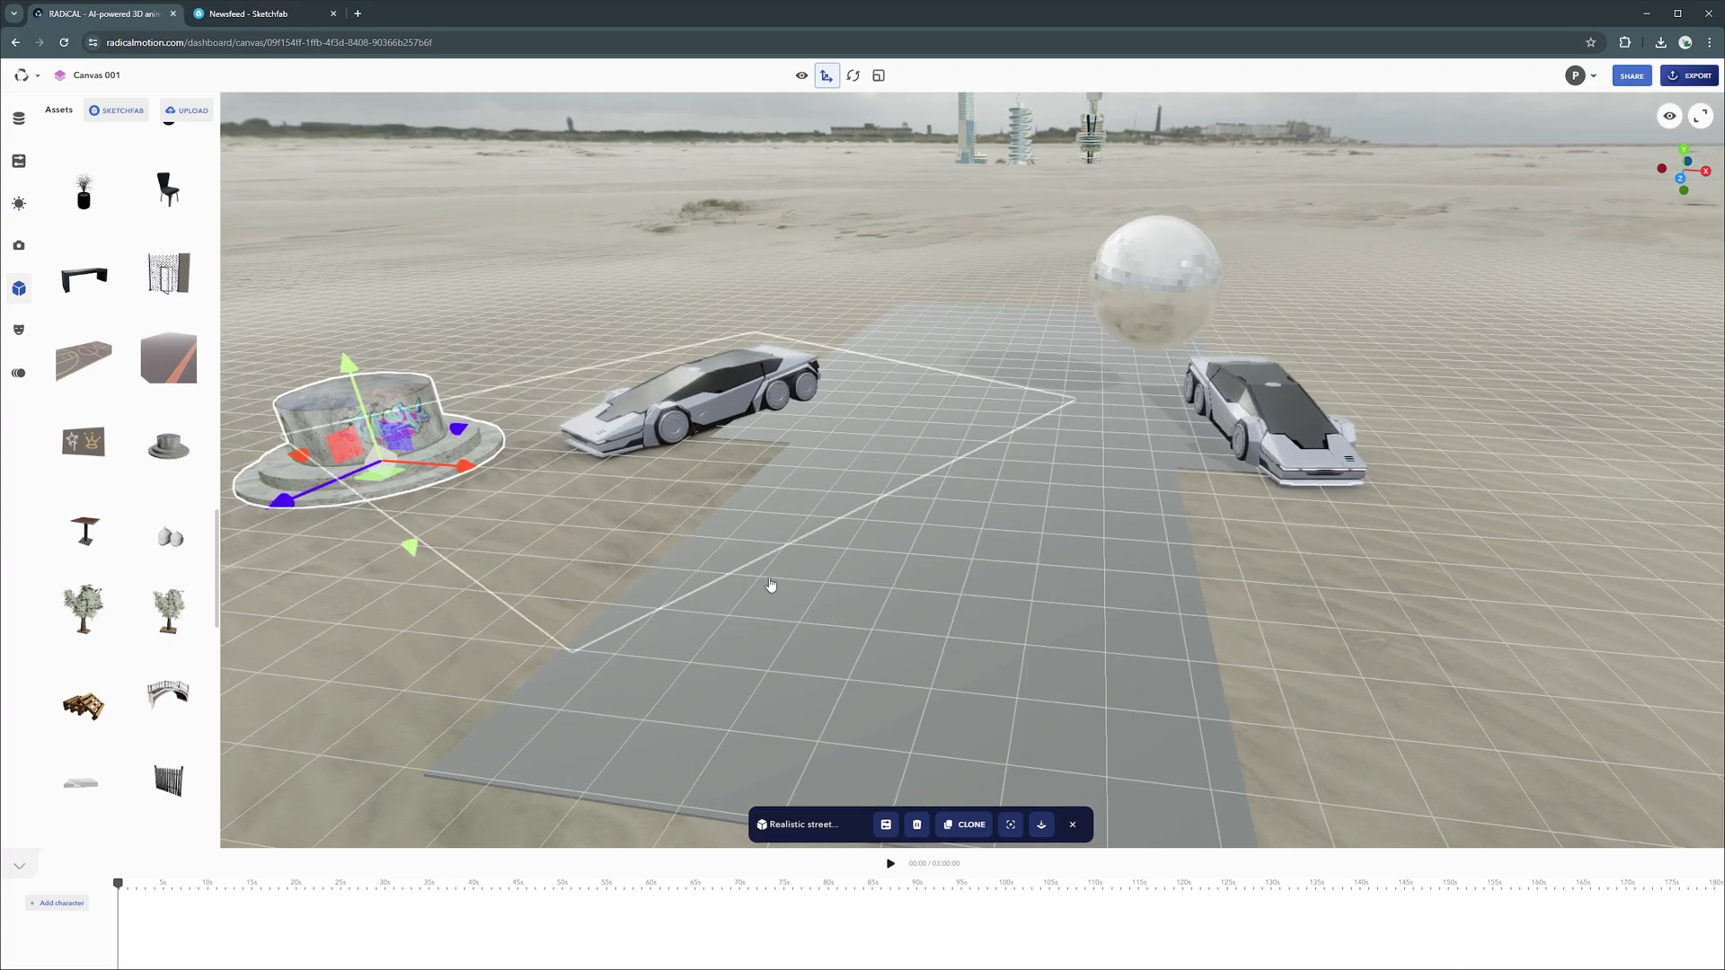
# Step: Move the stone pedestal across the ground to a spot behind the sci-fi car, at the far edge of the slab
pyautogui.moveTo(771, 585); pyautogui.dragTo(968, 669, button='right')
pyautogui.moveTo(968, 669); pyautogui.dragTo(909, 651)
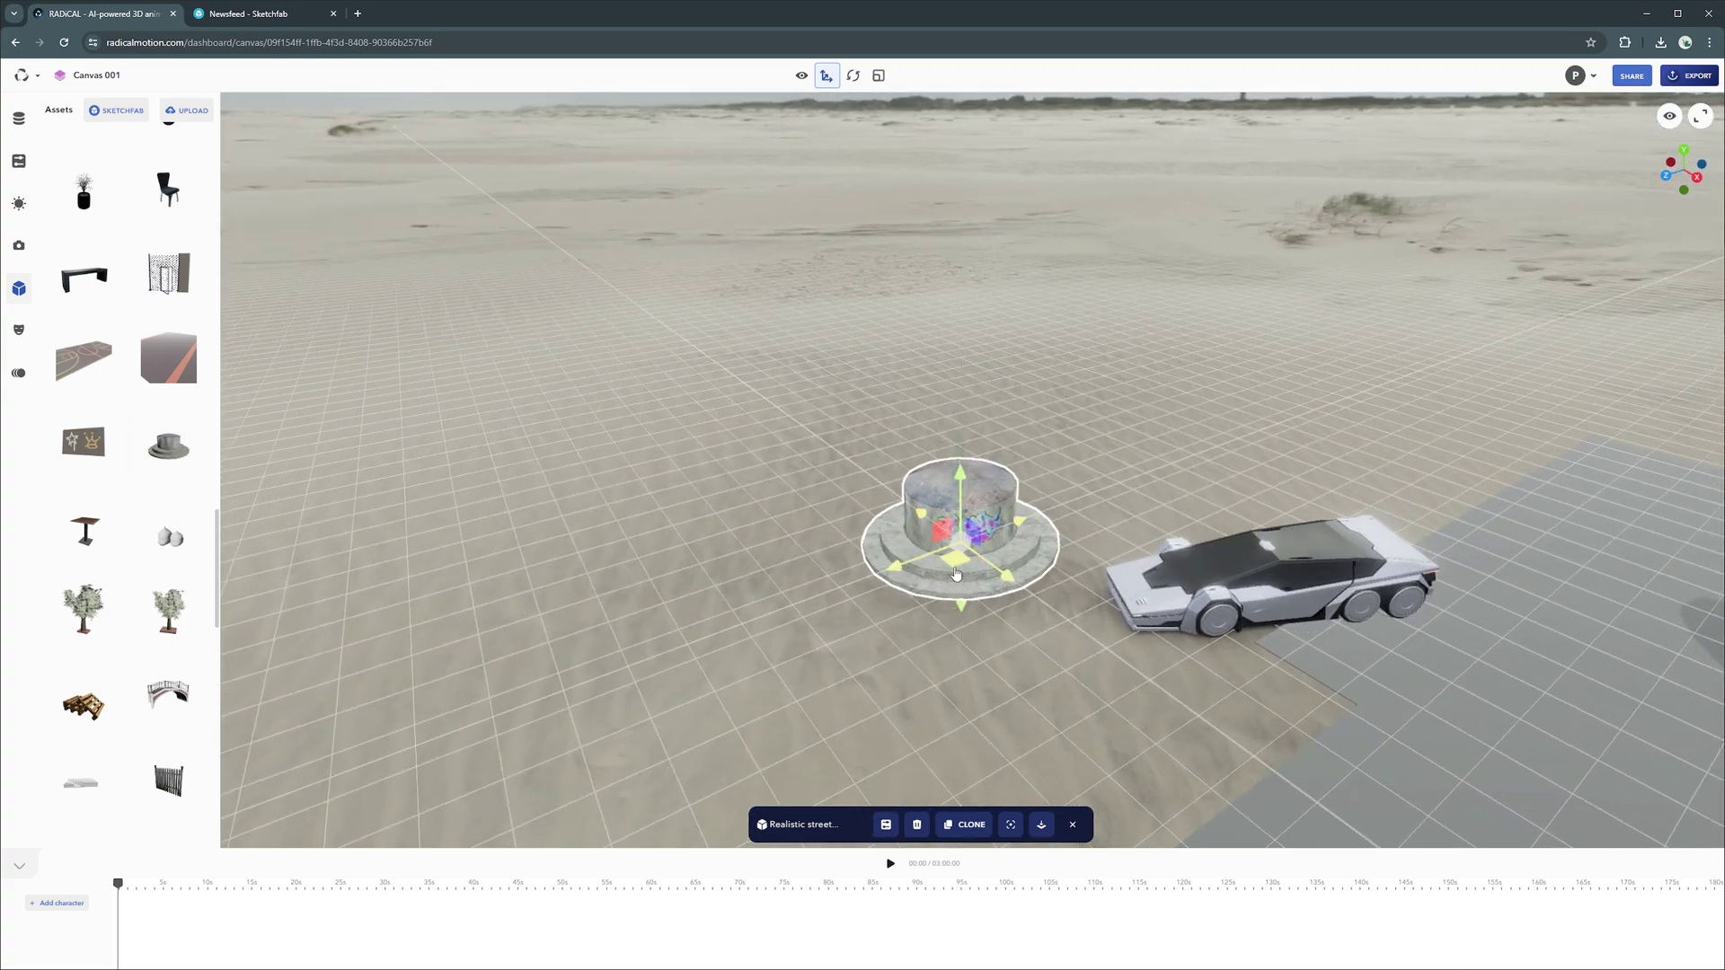
pyautogui.moveTo(956, 573); pyautogui.dragTo(1379, 524)
pyautogui.moveTo(1293, 537); pyautogui.dragTo(869, 515, button='right')
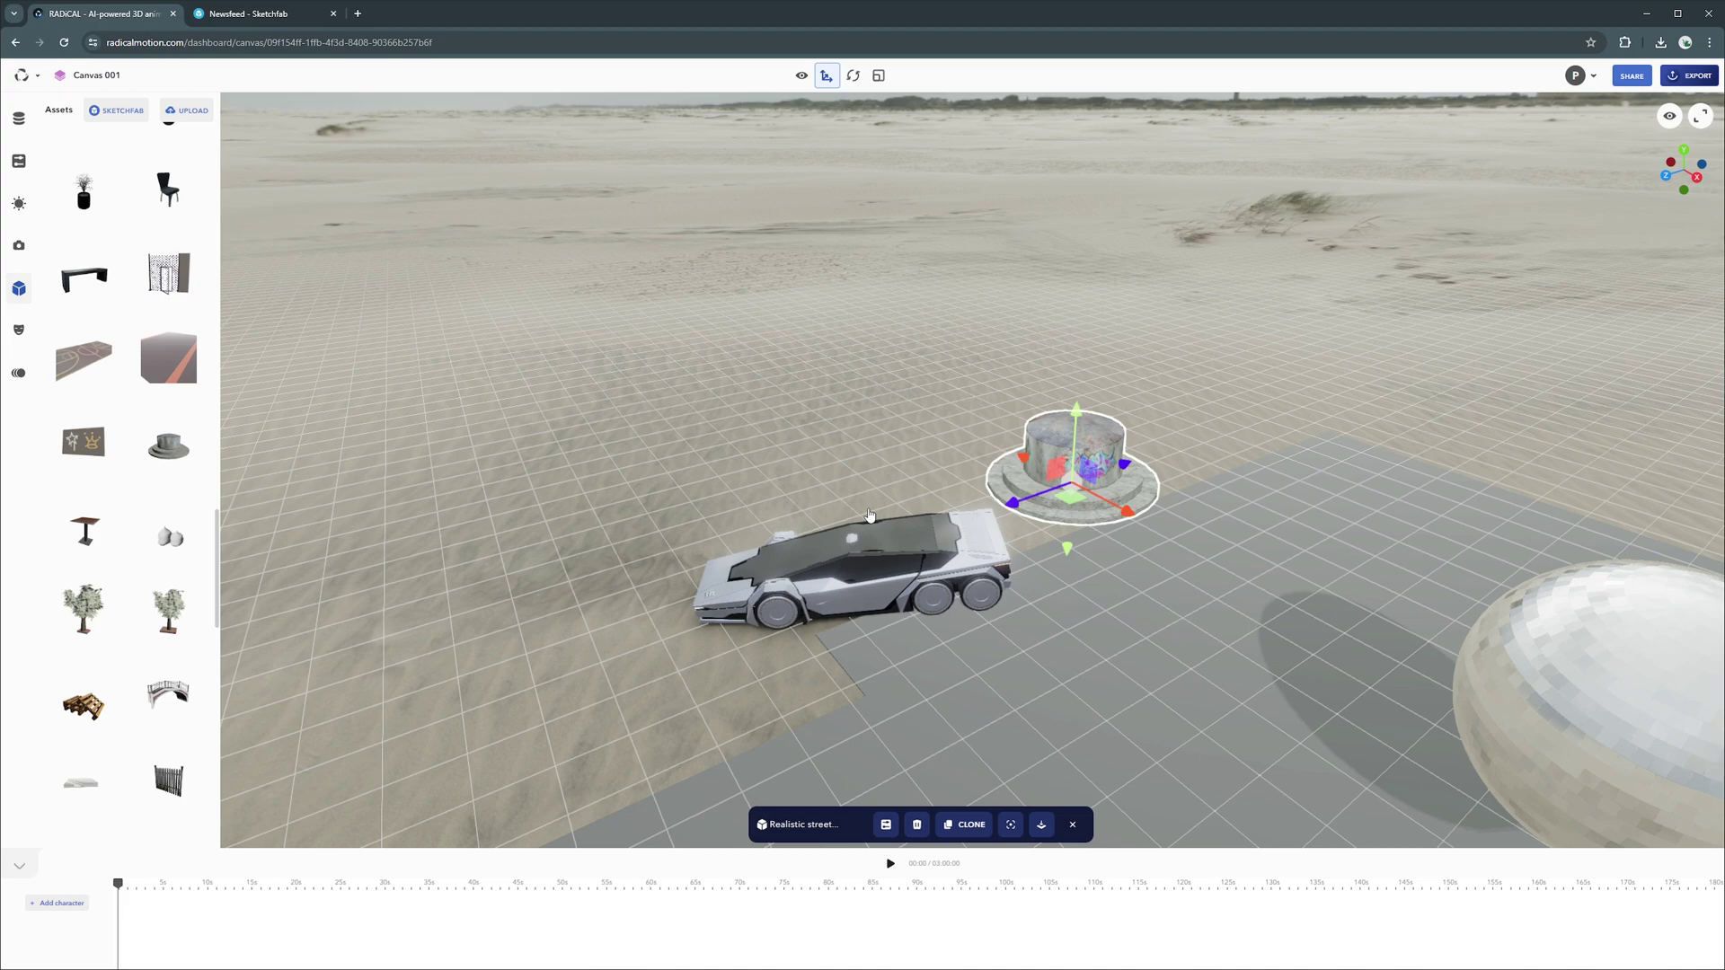
pyautogui.moveTo(1036, 498); pyautogui.dragTo(1153, 476)
pyautogui.moveTo(1096, 528); pyautogui.dragTo(1129, 528, button='right')
# Step: Scale up the stone pedestal uniformly behind the car
pyautogui.press('e')
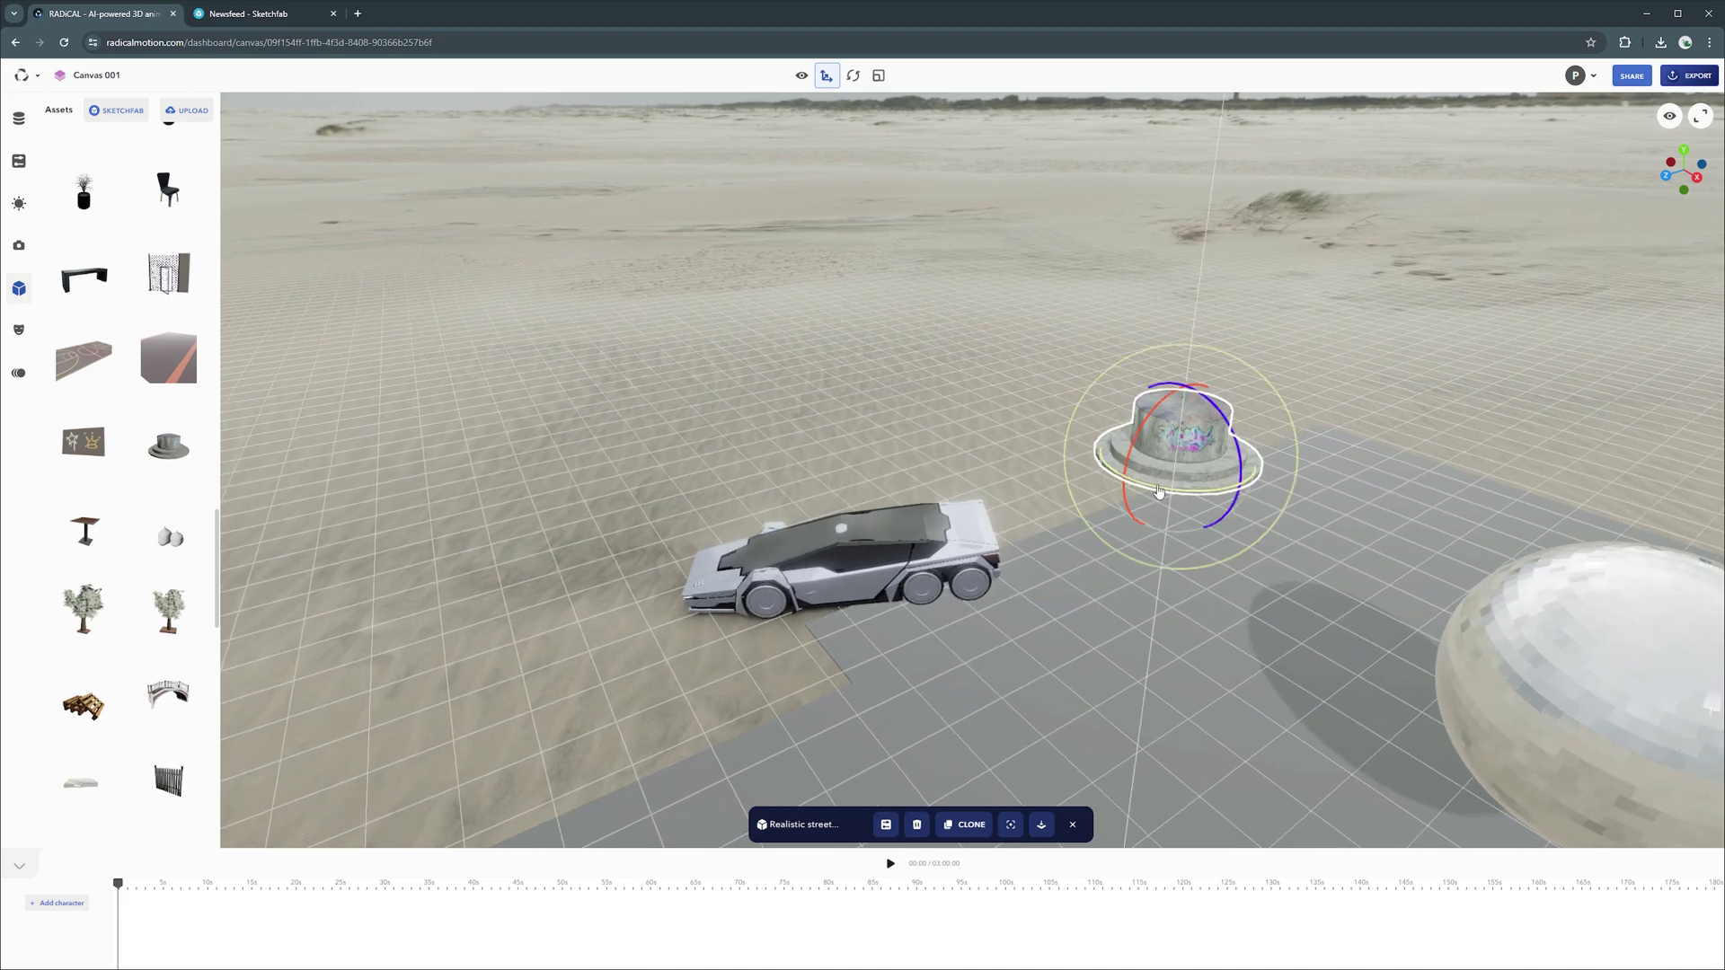
pyautogui.press('r')
pyautogui.moveTo(1164, 455); pyautogui.dragTo(1132, 493)
pyautogui.moveTo(1107, 629); pyautogui.dragTo(1123, 575)
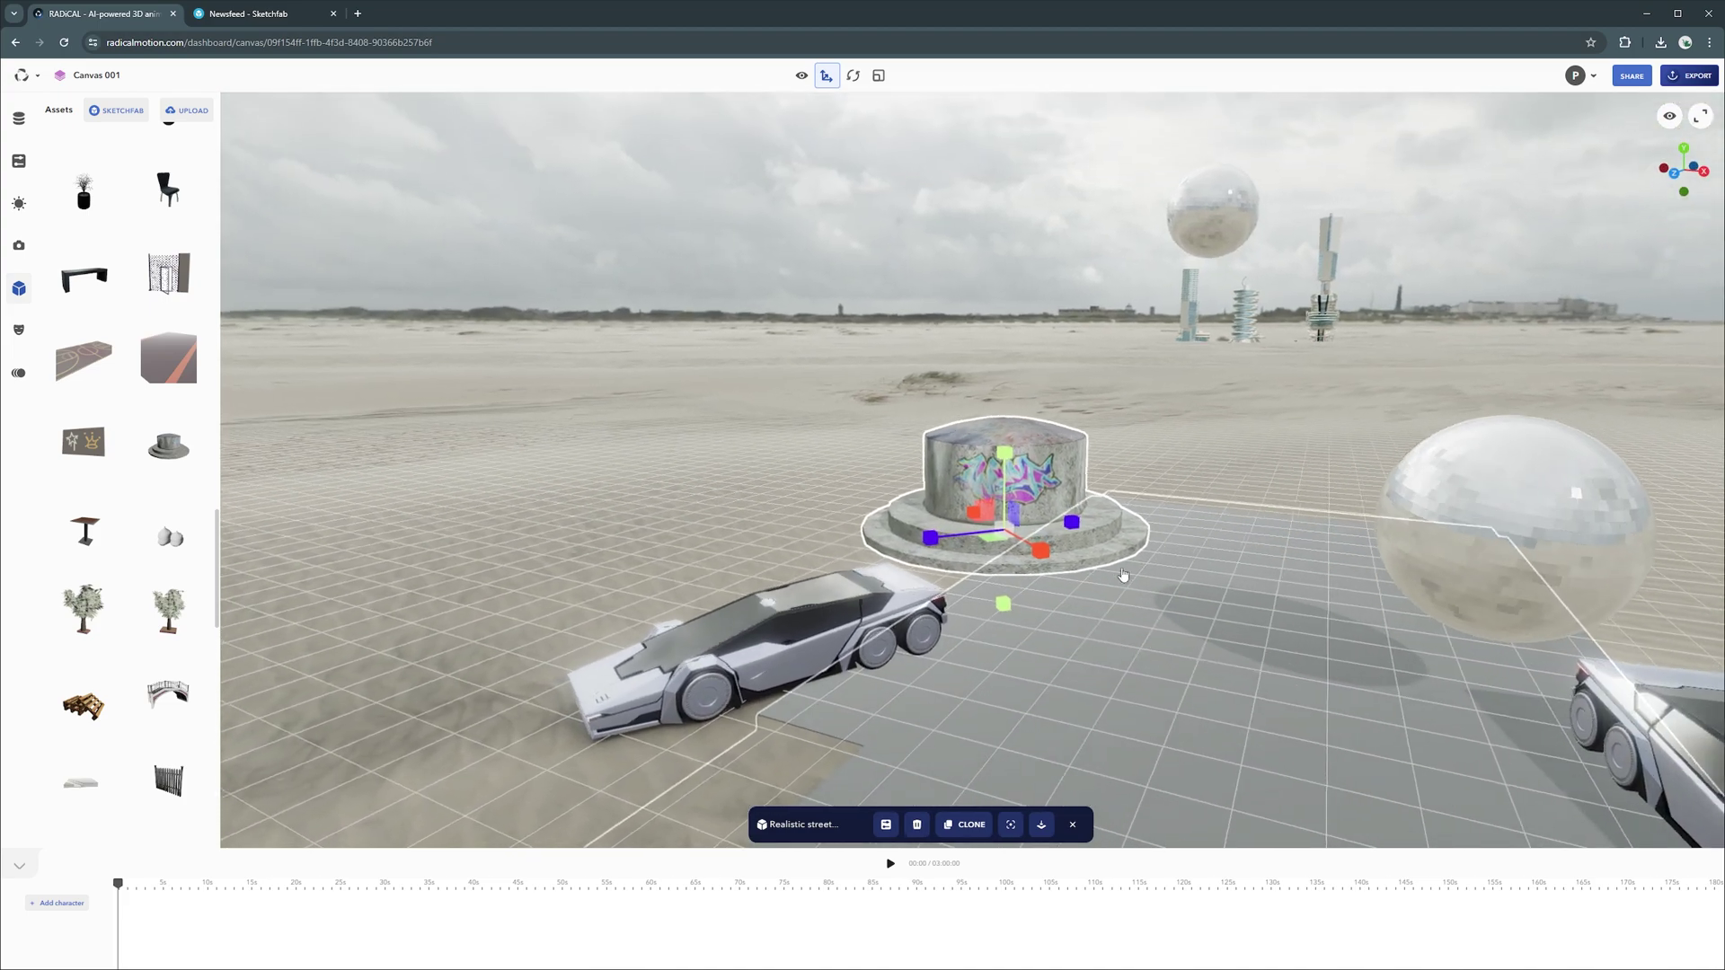
# Step: Add the cartoon rock to the slab between the stone pedestal and the mirror ball, and enlarge it
pyautogui.moveTo(158, 532); pyautogui.dragTo(1149, 566)
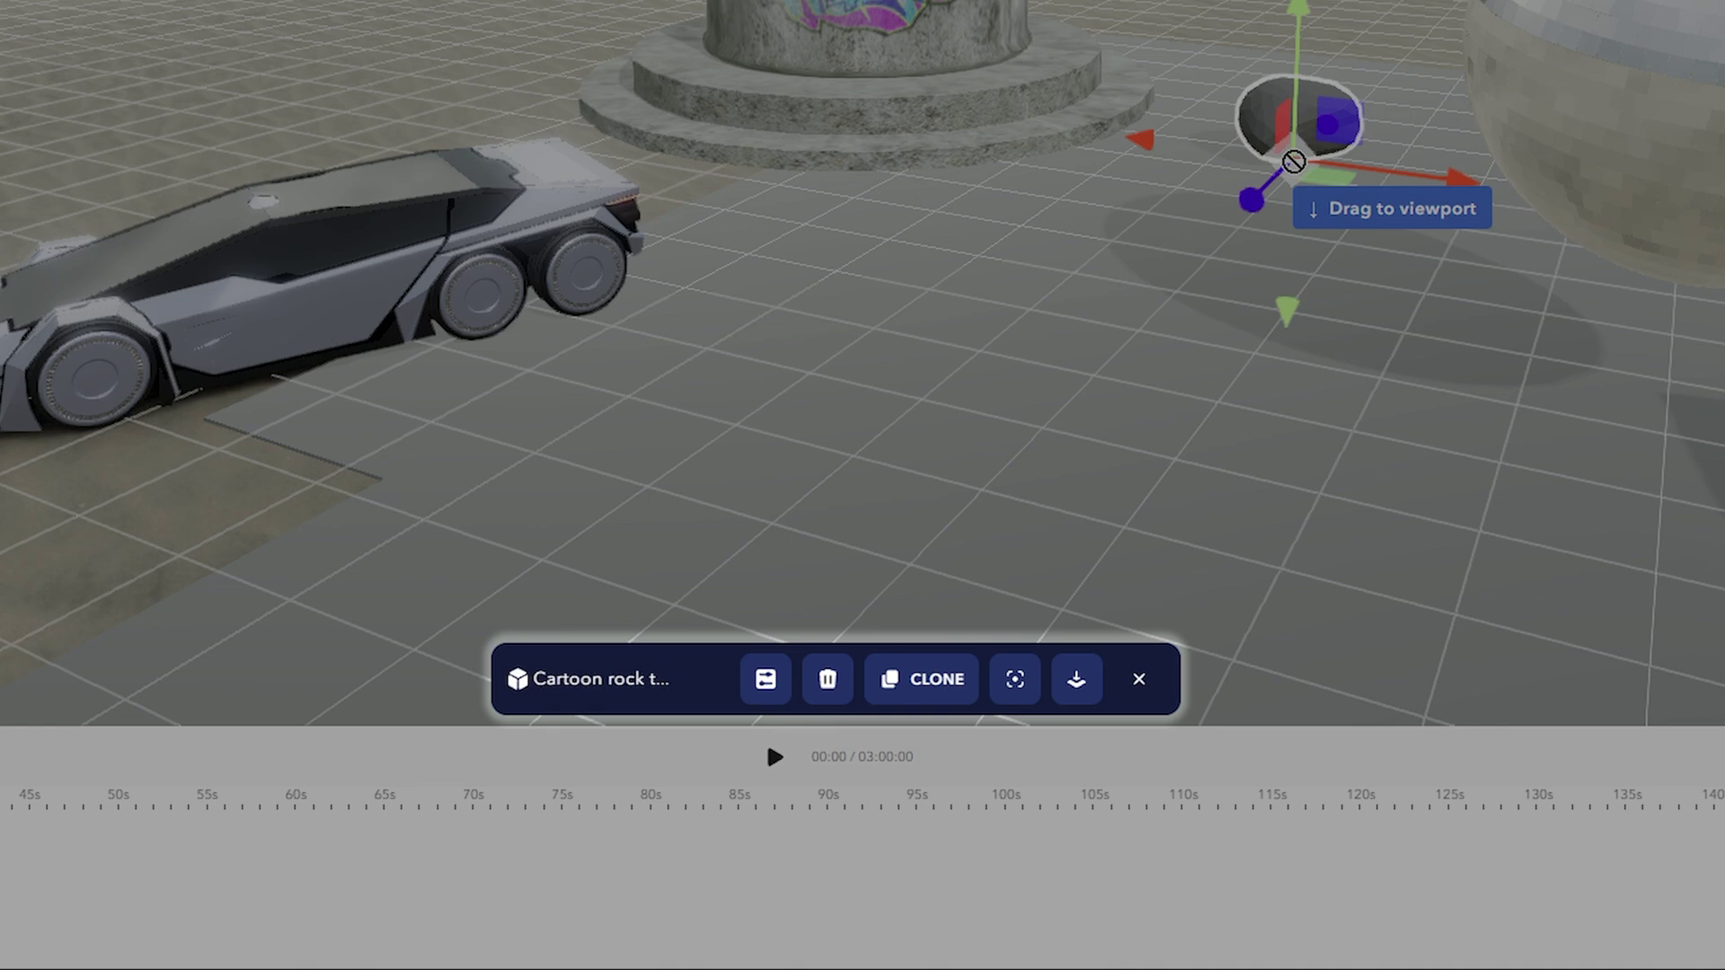
pyautogui.moveTo(1170, 345); pyautogui.dragTo(1193, 227)
pyautogui.press('e')
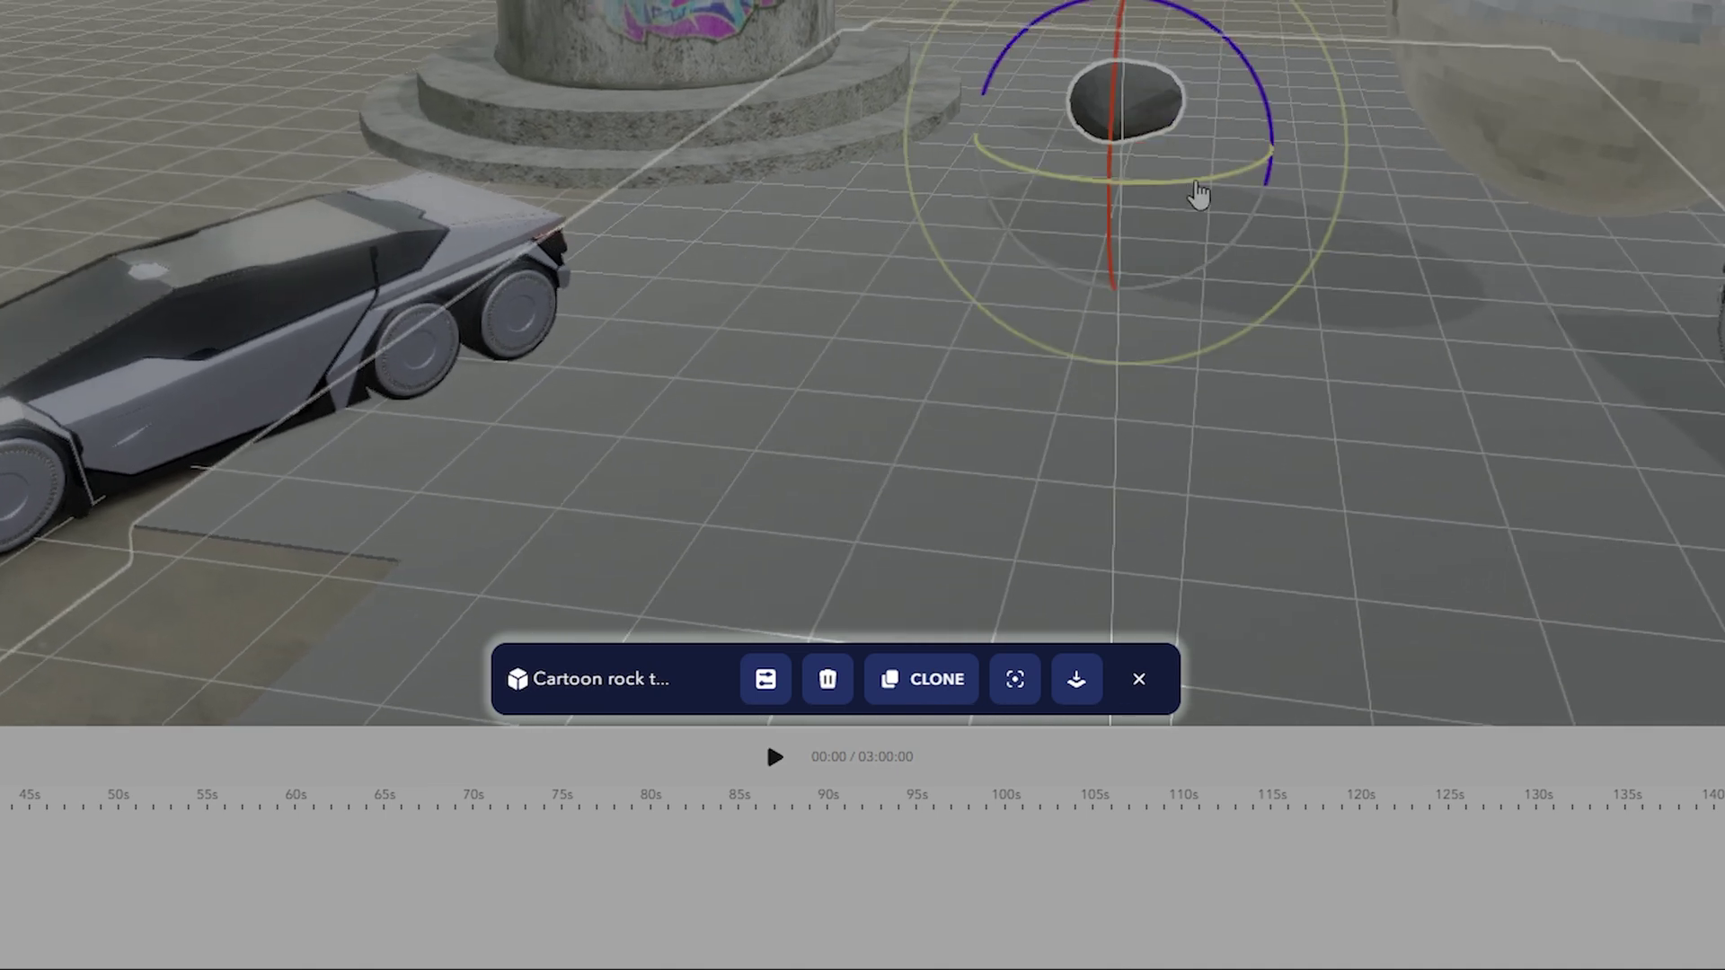
pyautogui.press('r')
pyautogui.moveTo(1130, 135); pyautogui.dragTo(1166, 146)
pyautogui.click(1162, 126)
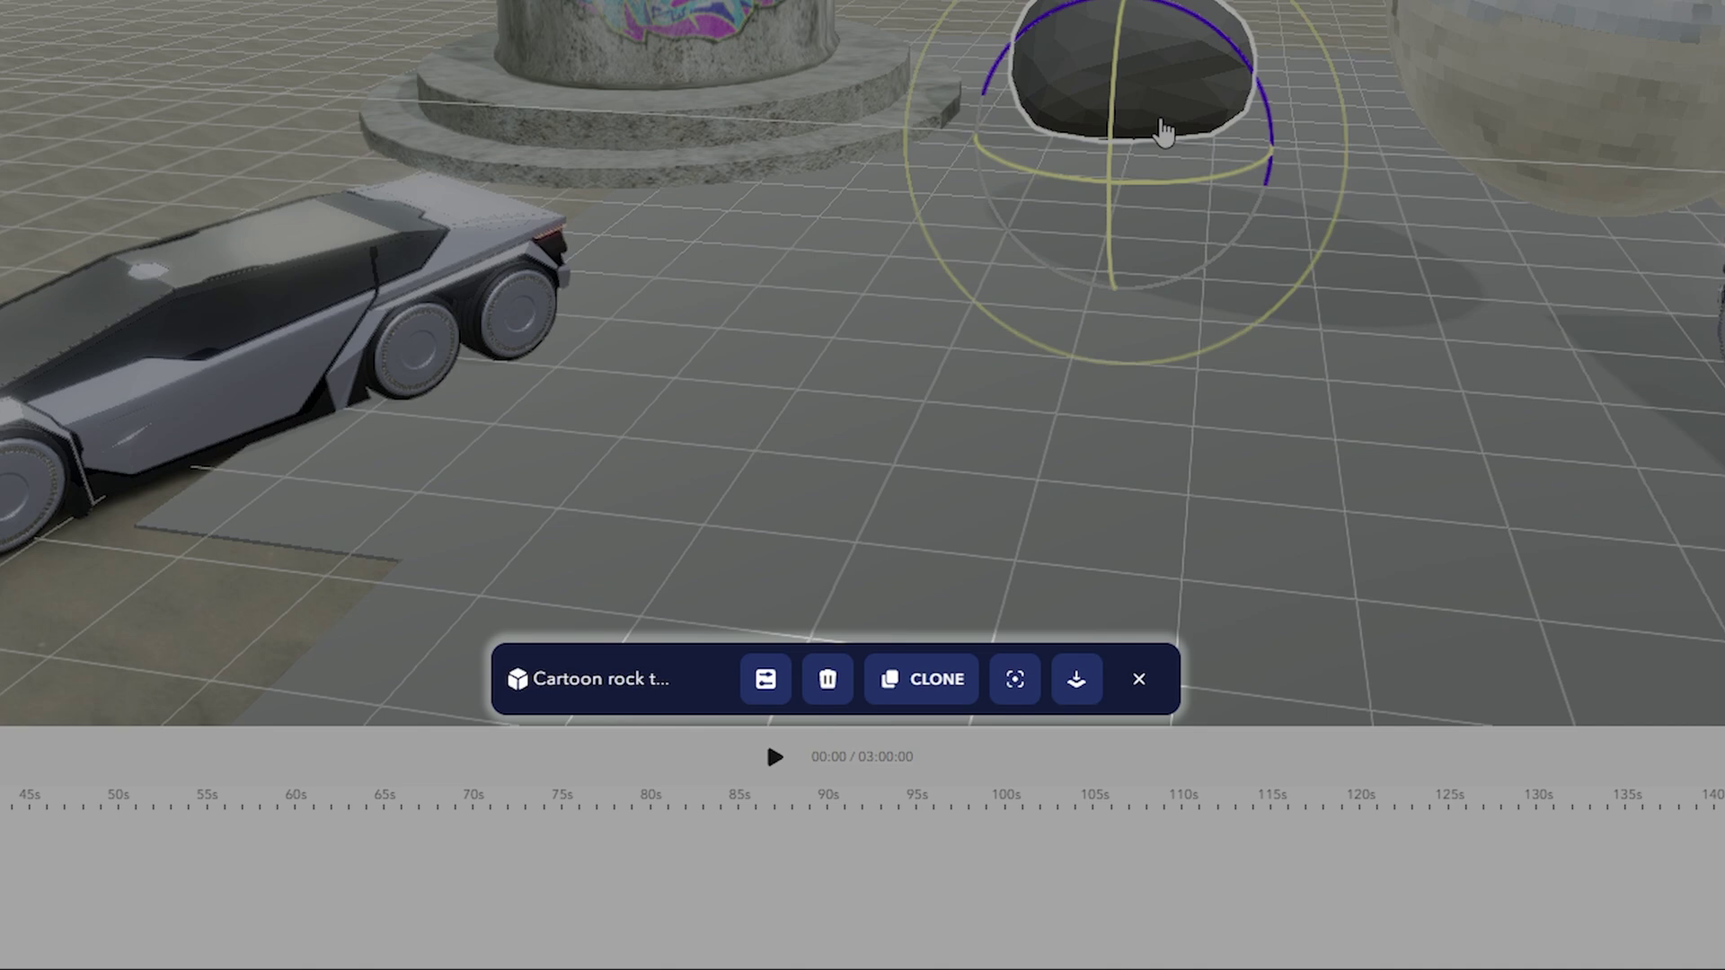
# Step: Rotate the cartoon rock, lower it towards the slab and deselect it
pyautogui.moveTo(1133, 76); pyautogui.dragTo(1259, 108)
pyautogui.press('w')
pyautogui.moveTo(1127, 17); pyautogui.dragTo(1124, 65)
pyautogui.press('Escape')
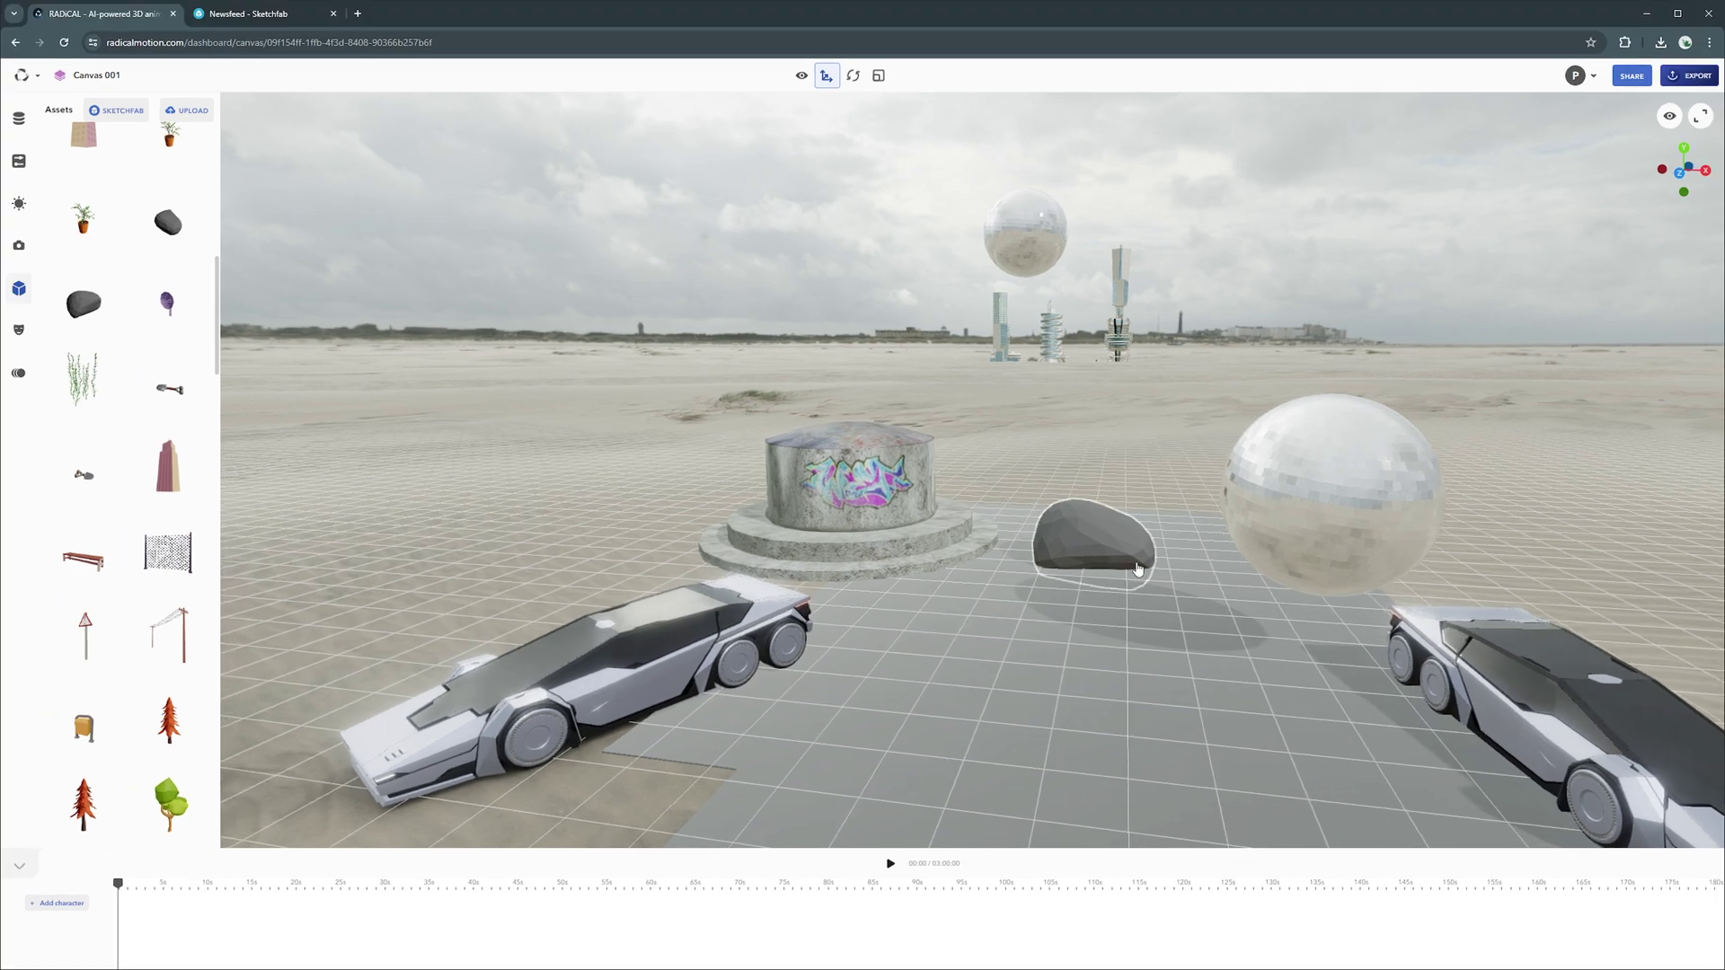
pyautogui.moveTo(1145, 557); pyautogui.dragTo(1217, 496)
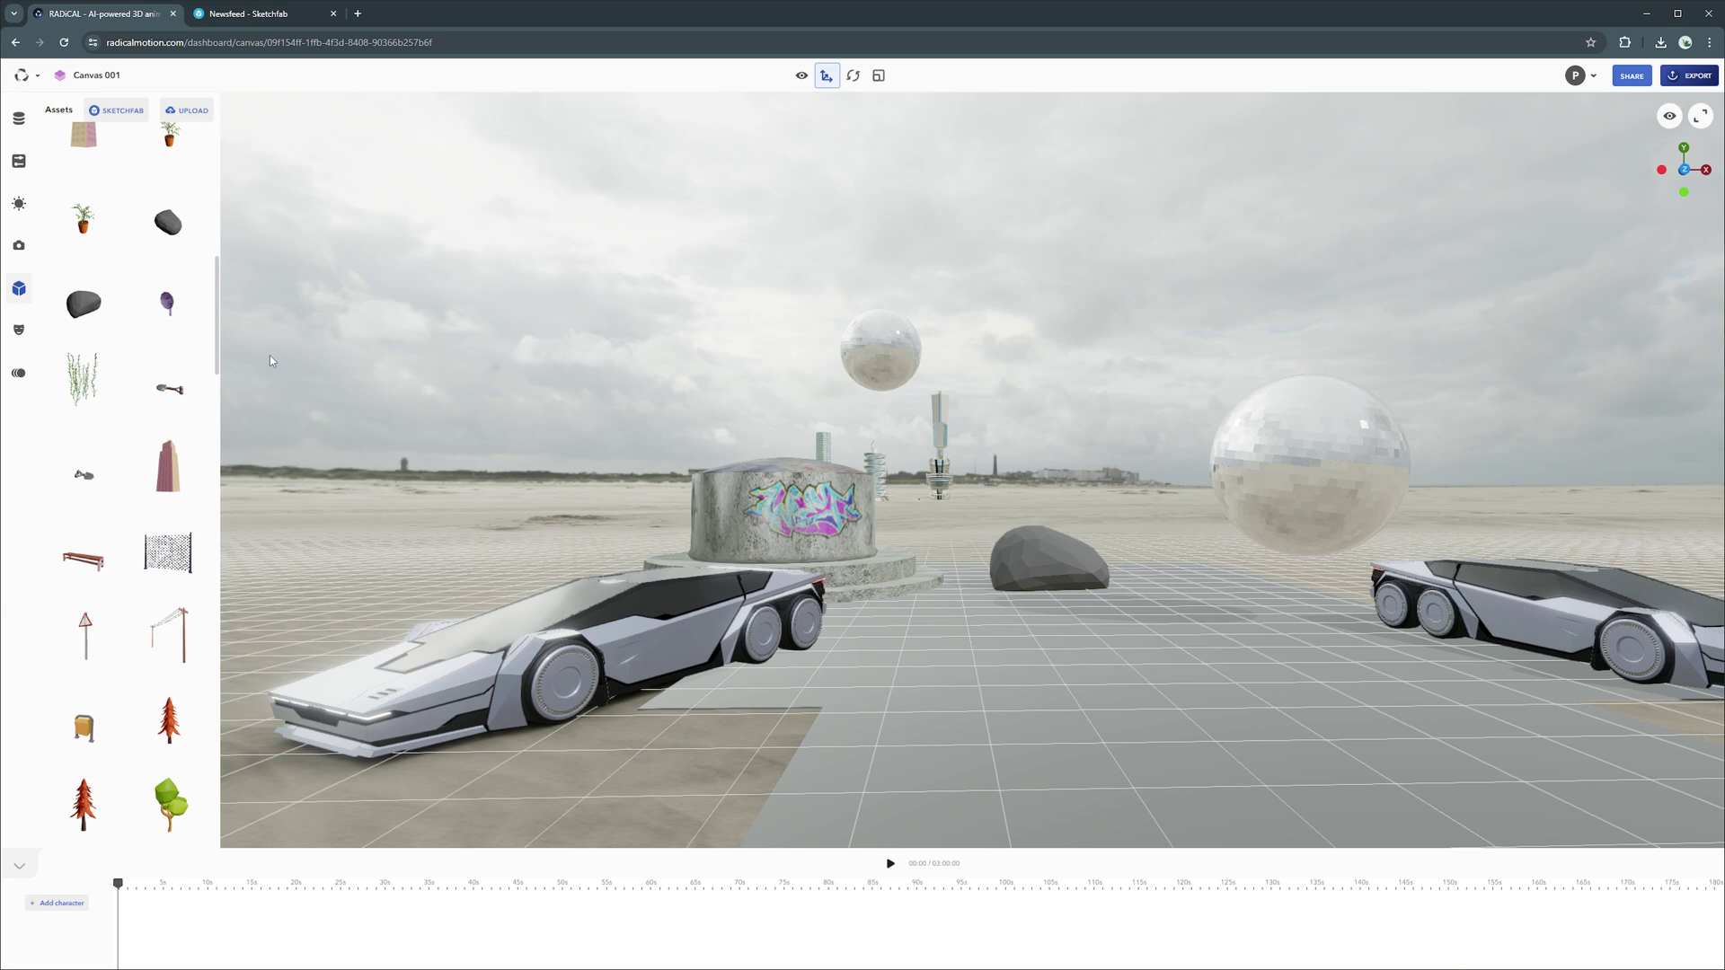
# Step: Open the Sketchfab importer, log in and accept the Sketchfab Web Importer authorization request
pyautogui.click(124, 112)
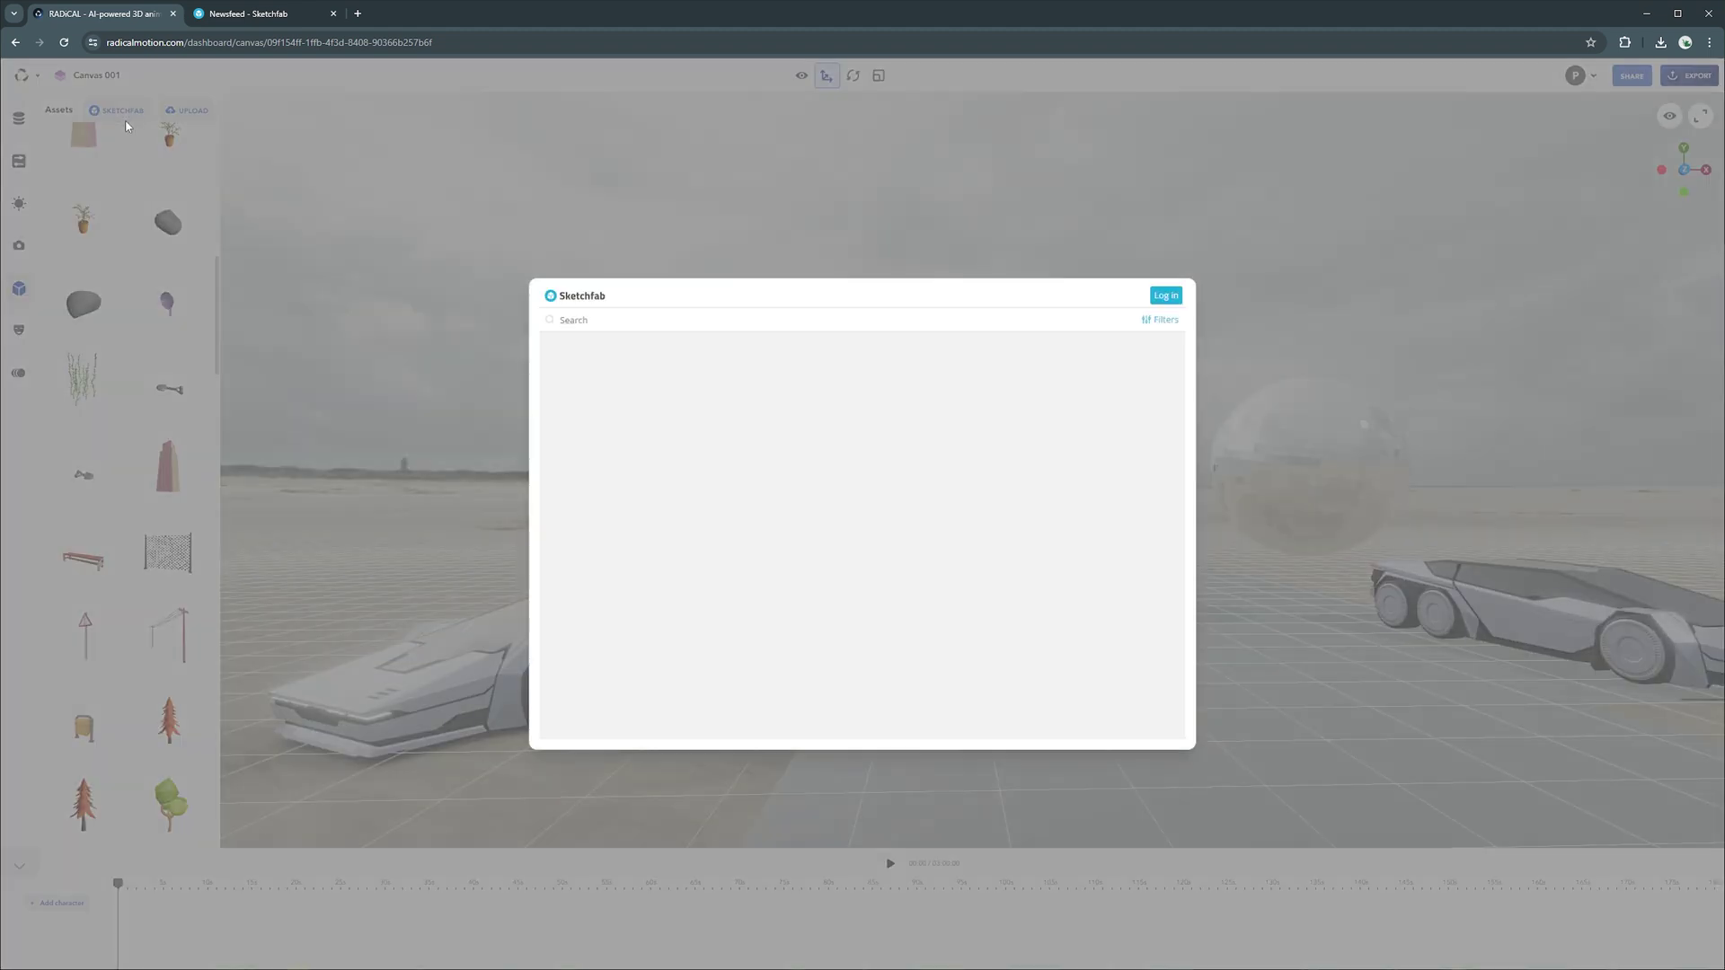
pyautogui.click(1173, 300)
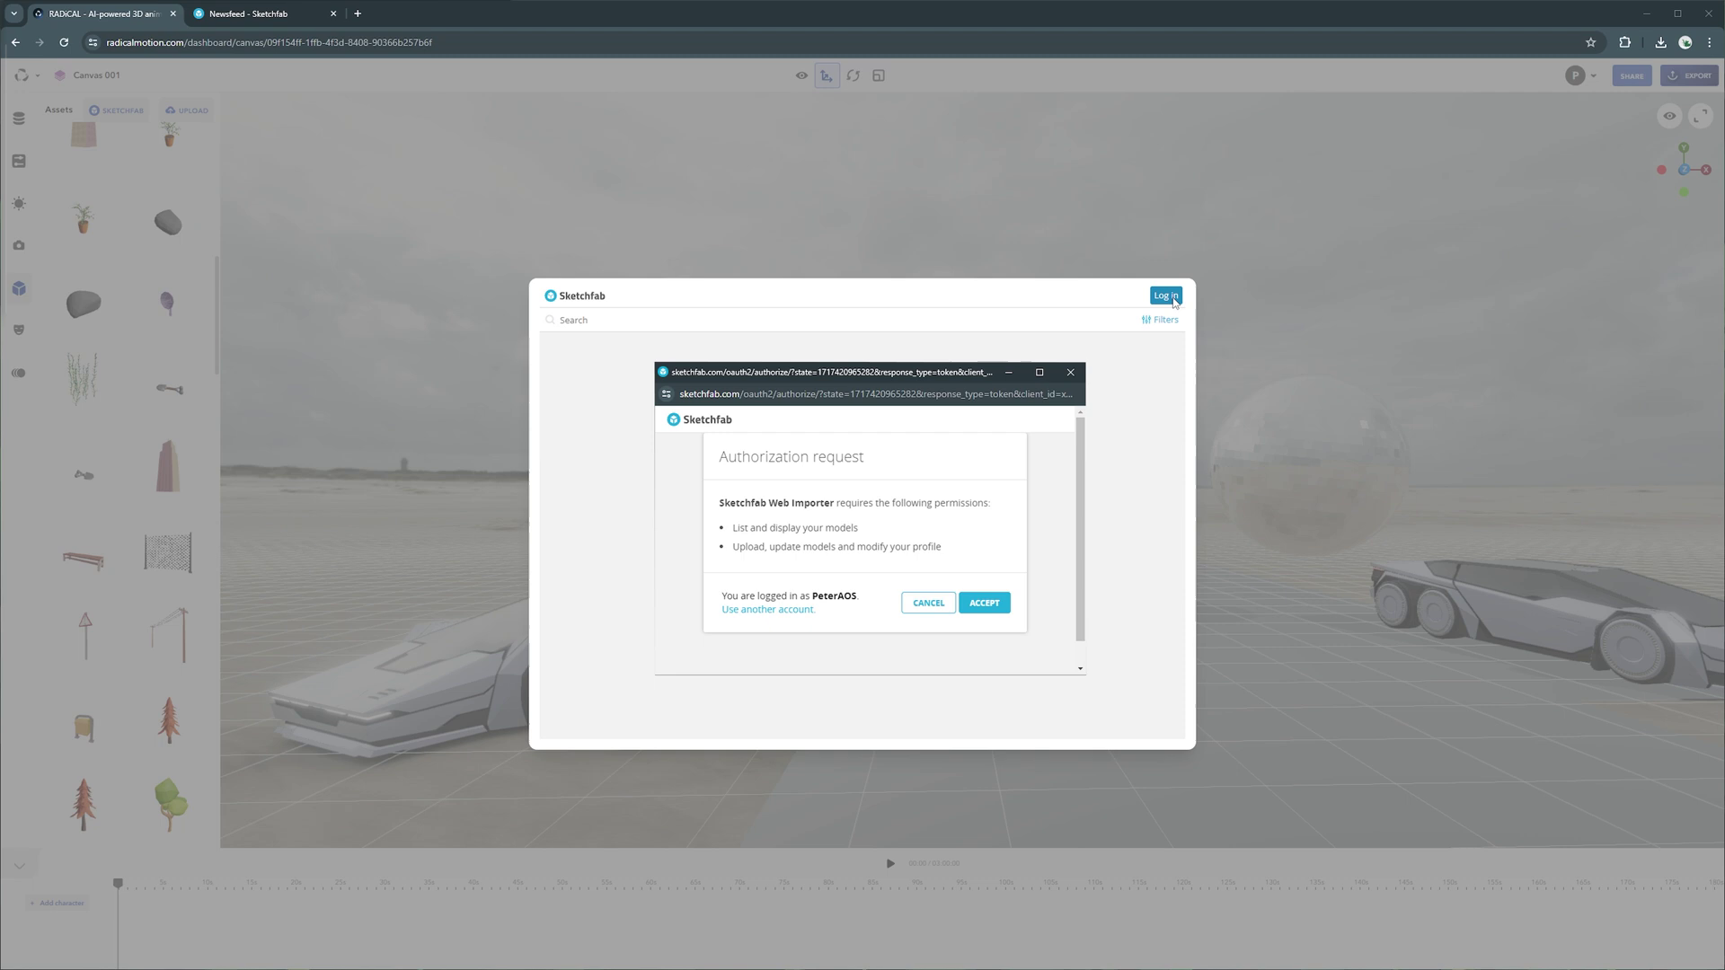
pyautogui.click(983, 603)
# Step: Search Sketchfab for "sci fi car", import the Abandoned Sci-Fi Ferrari F40 and place it in the scene
pyautogui.click(1090, 321)
pyautogui.write('sci fi car')
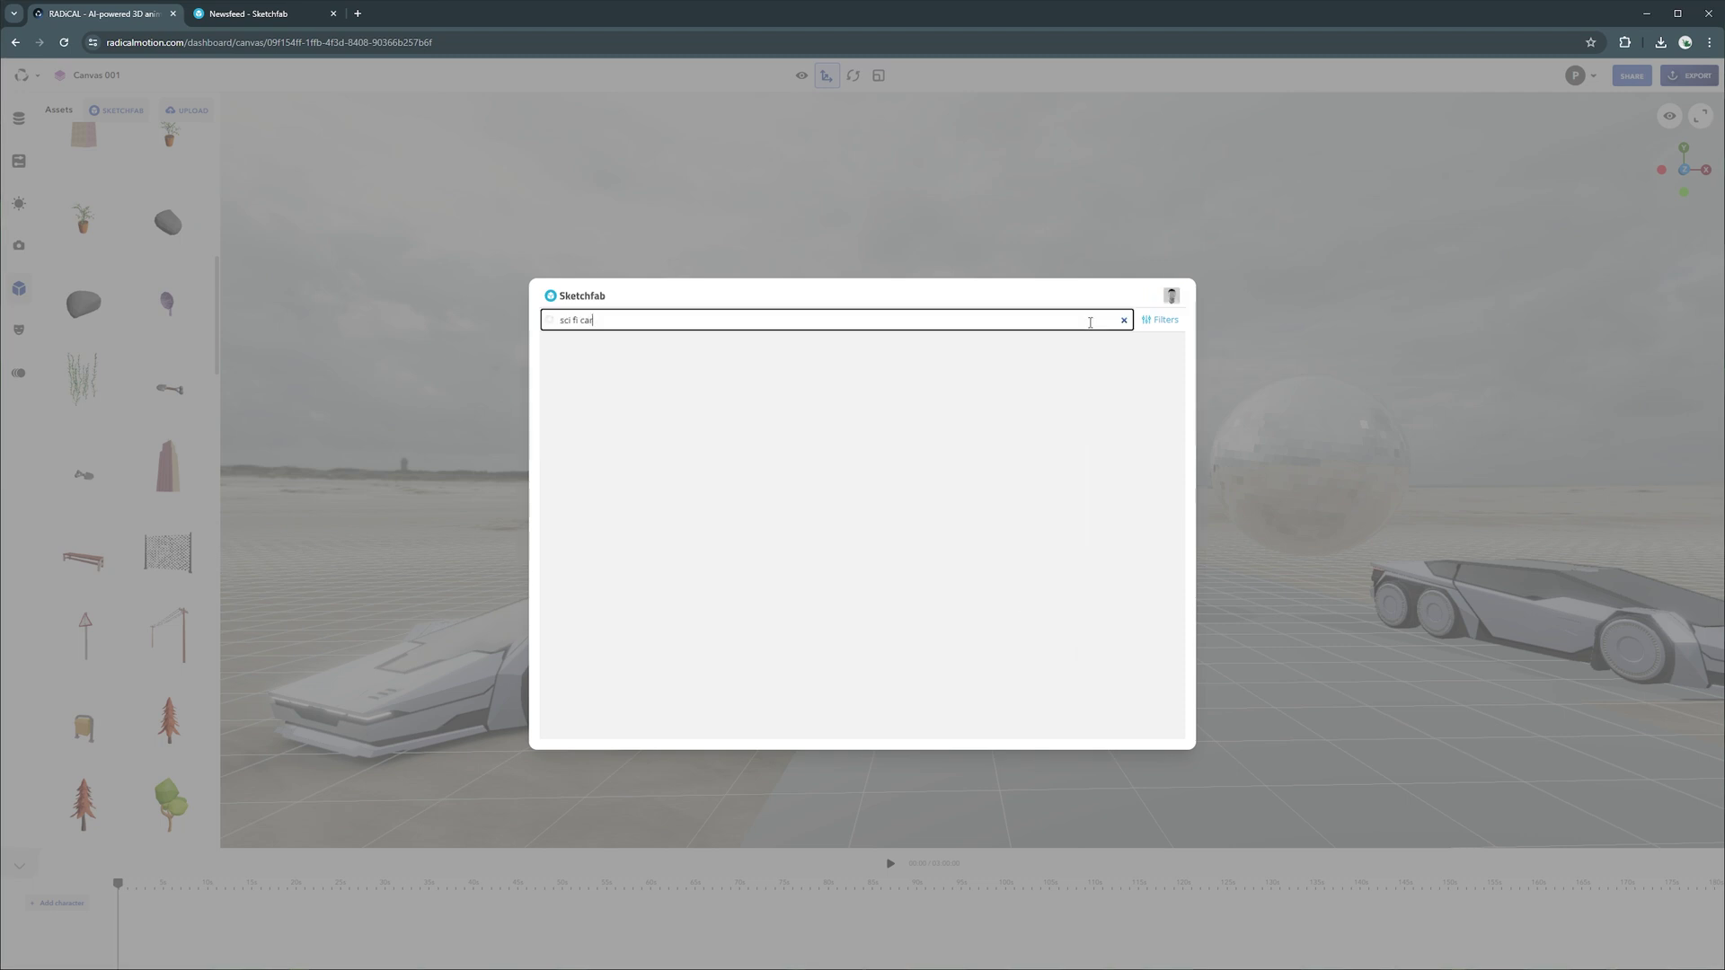
pyautogui.press('Return')
pyautogui.click(926, 536)
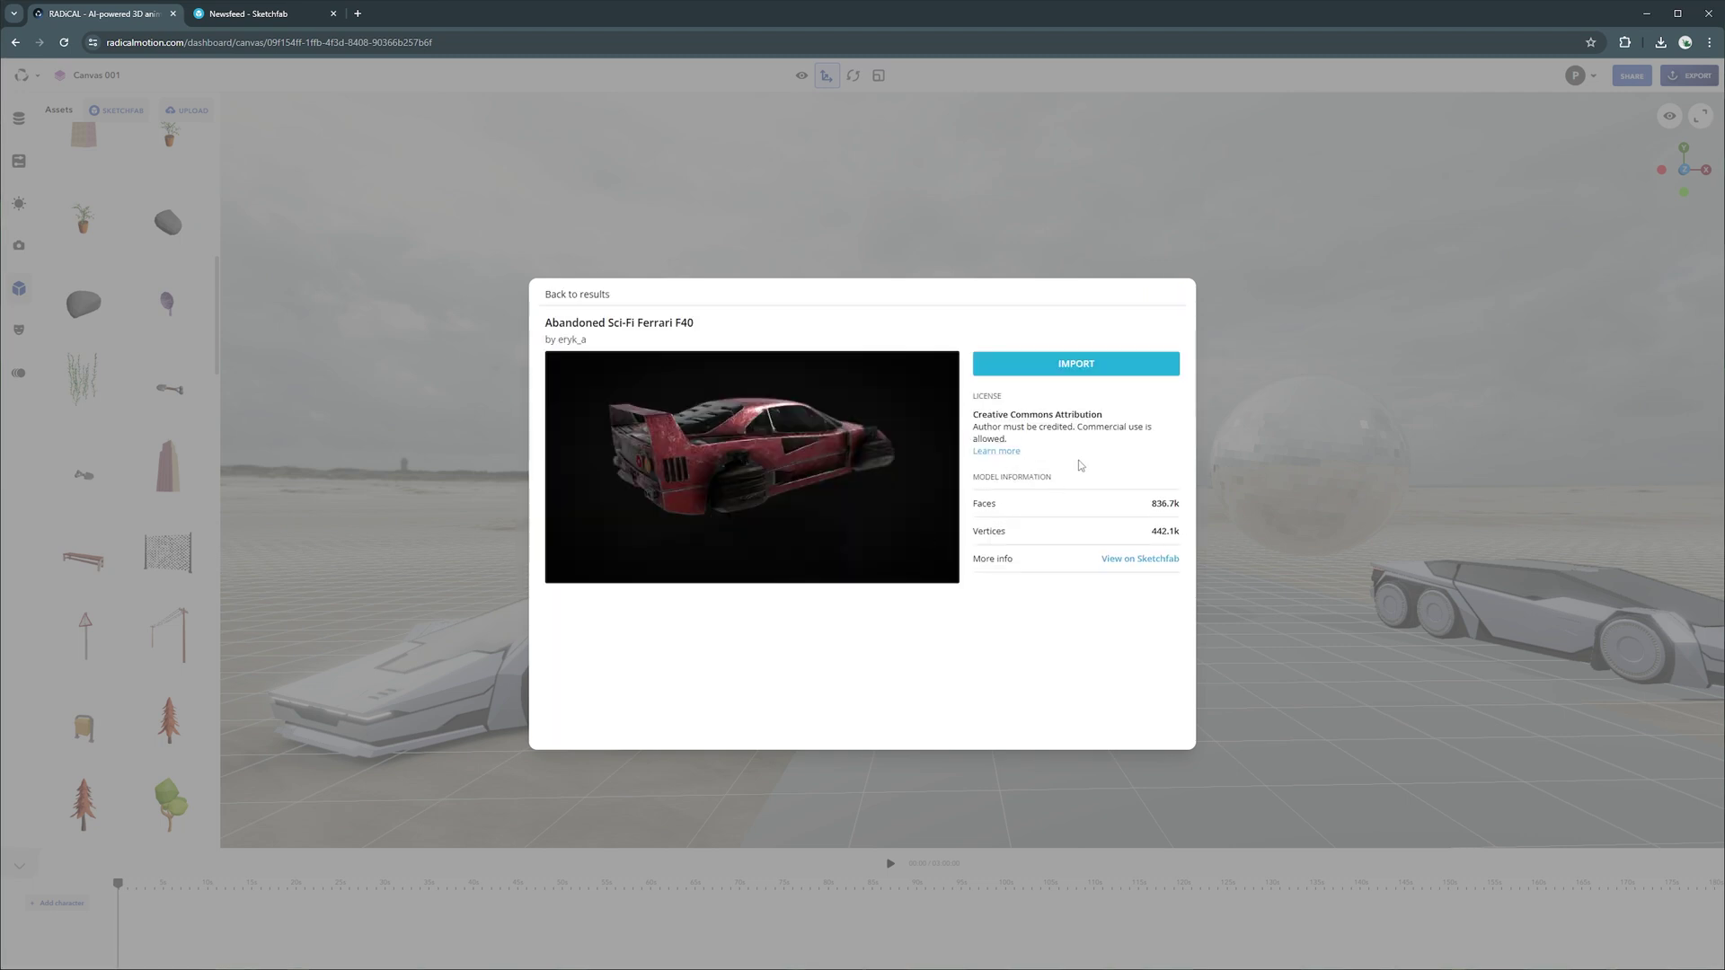
pyautogui.click(1112, 371)
pyautogui.click(1035, 692)
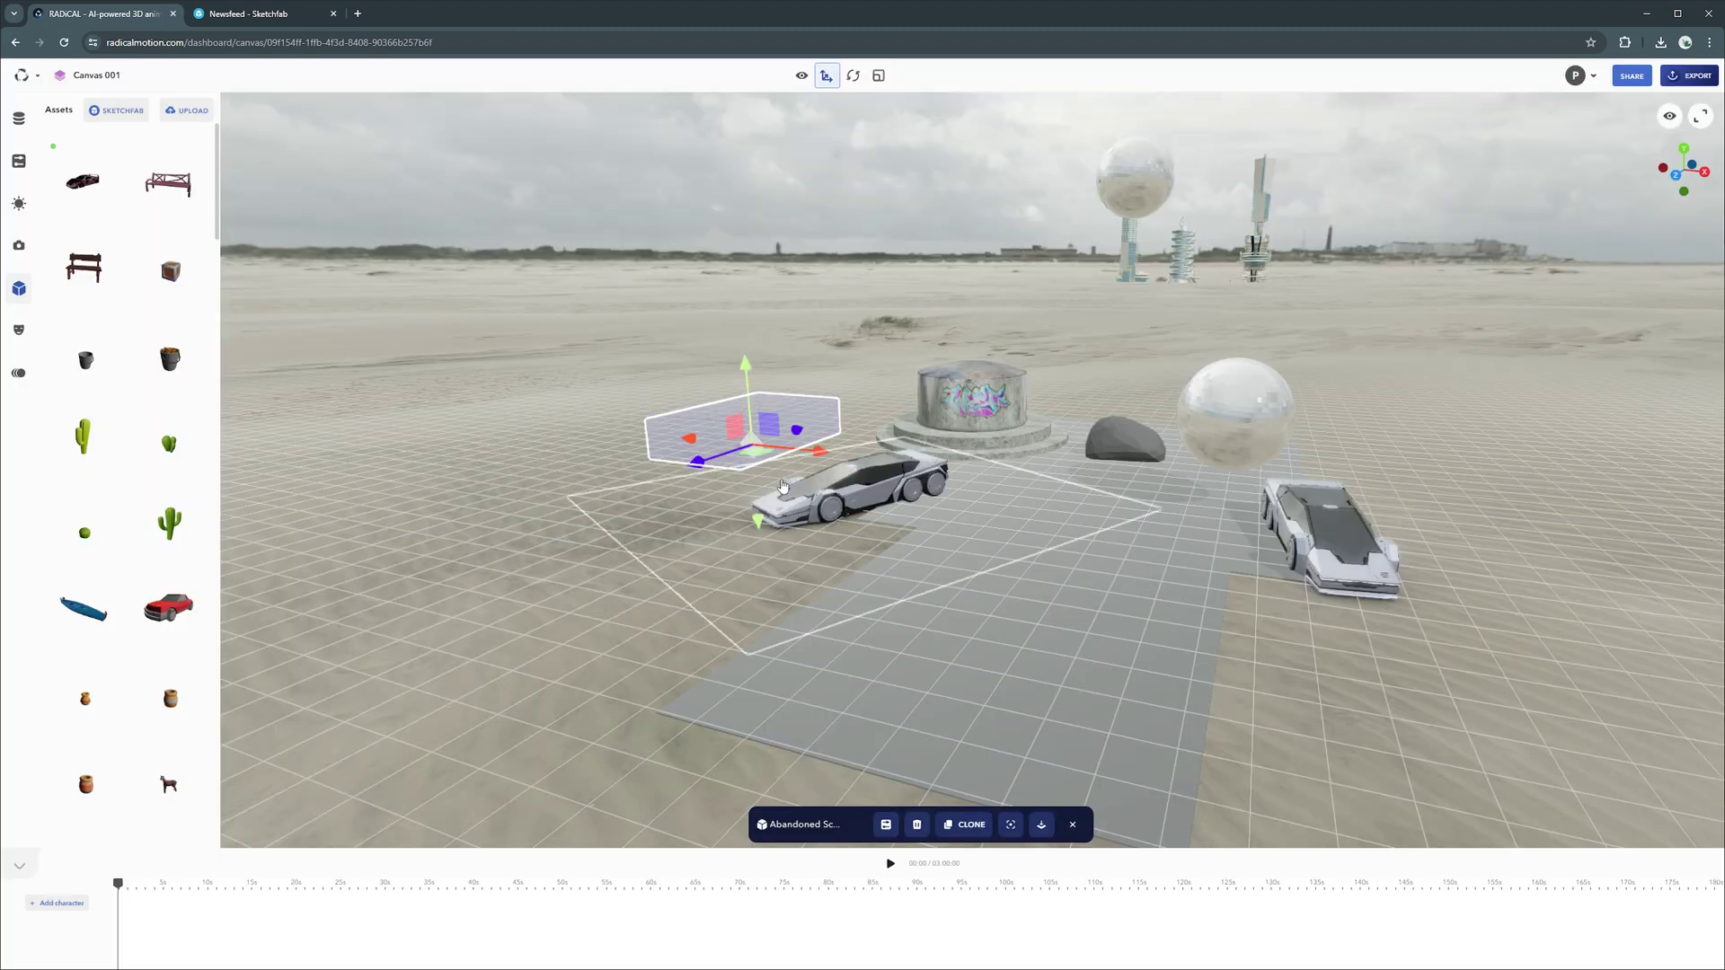
pyautogui.moveTo(753, 513)
pyautogui.mouseDown()
pyautogui.moveTo(815, 501)
pyautogui.moveTo(736, 486)
pyautogui.mouseUp()
pyautogui.moveTo(296, 259); pyautogui.dragTo(295, 277)
# Step: Upload the free merc hovercar 3D file as an asset, check its preview and import it
pyautogui.click(196, 120)
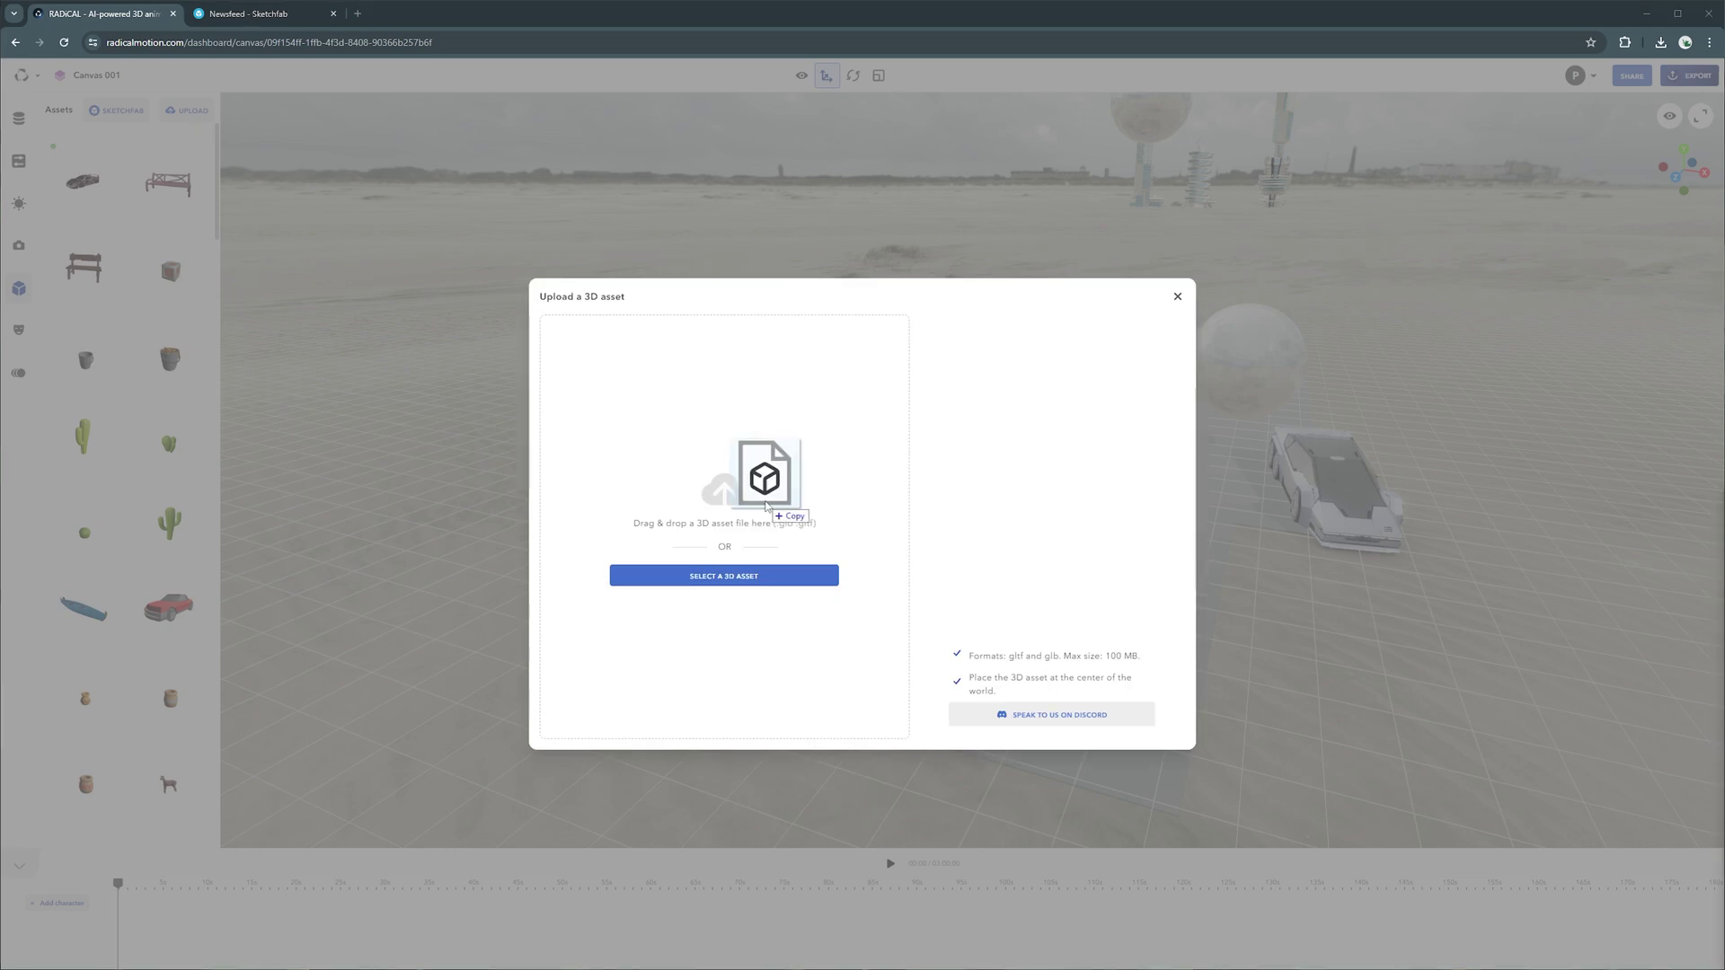
pyautogui.moveTo(768, 507); pyautogui.dragTo(766, 506)
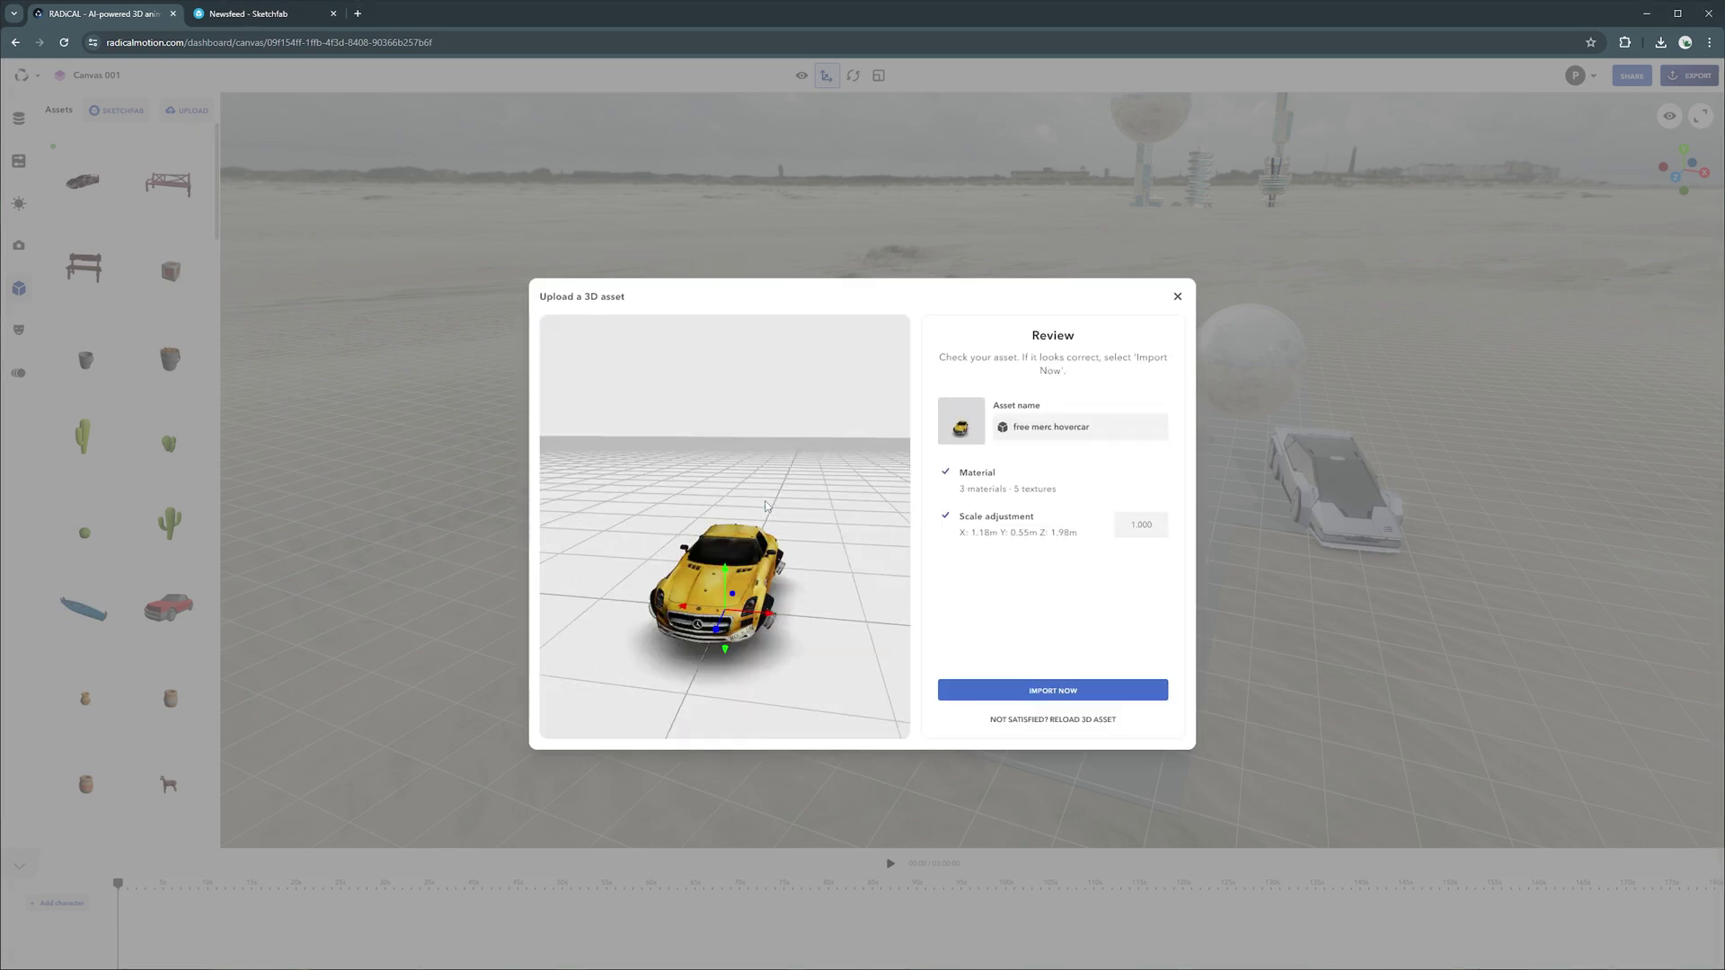
pyautogui.moveTo(829, 558)
pyautogui.mouseDown()
pyautogui.moveTo(747, 542)
pyautogui.moveTo(861, 544)
pyautogui.moveTo(798, 558)
pyautogui.mouseUp()
pyautogui.click(1056, 691)
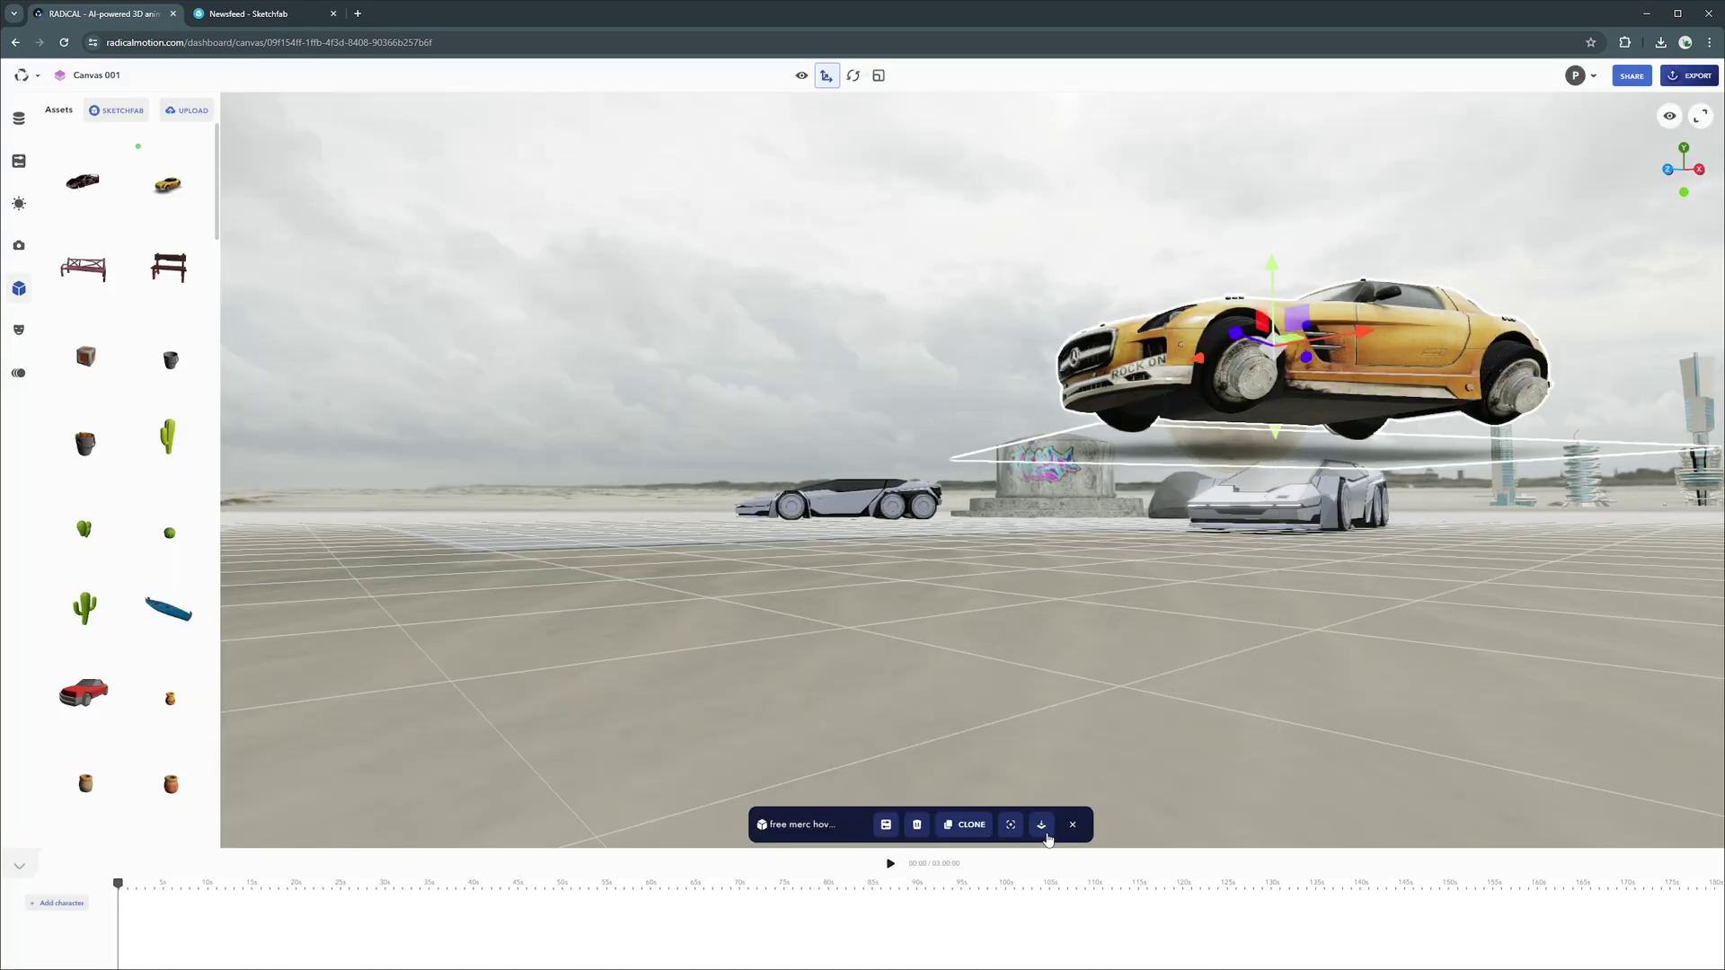
# Step: Snap the selected free merc hovercar down to the ground
pyautogui.click(1042, 827)
pyautogui.moveTo(992, 517); pyautogui.dragTo(1105, 563)
pyautogui.moveTo(1133, 552); pyautogui.dragTo(1283, 660, button='right')
pyautogui.scroll(-3, 1114, 573)
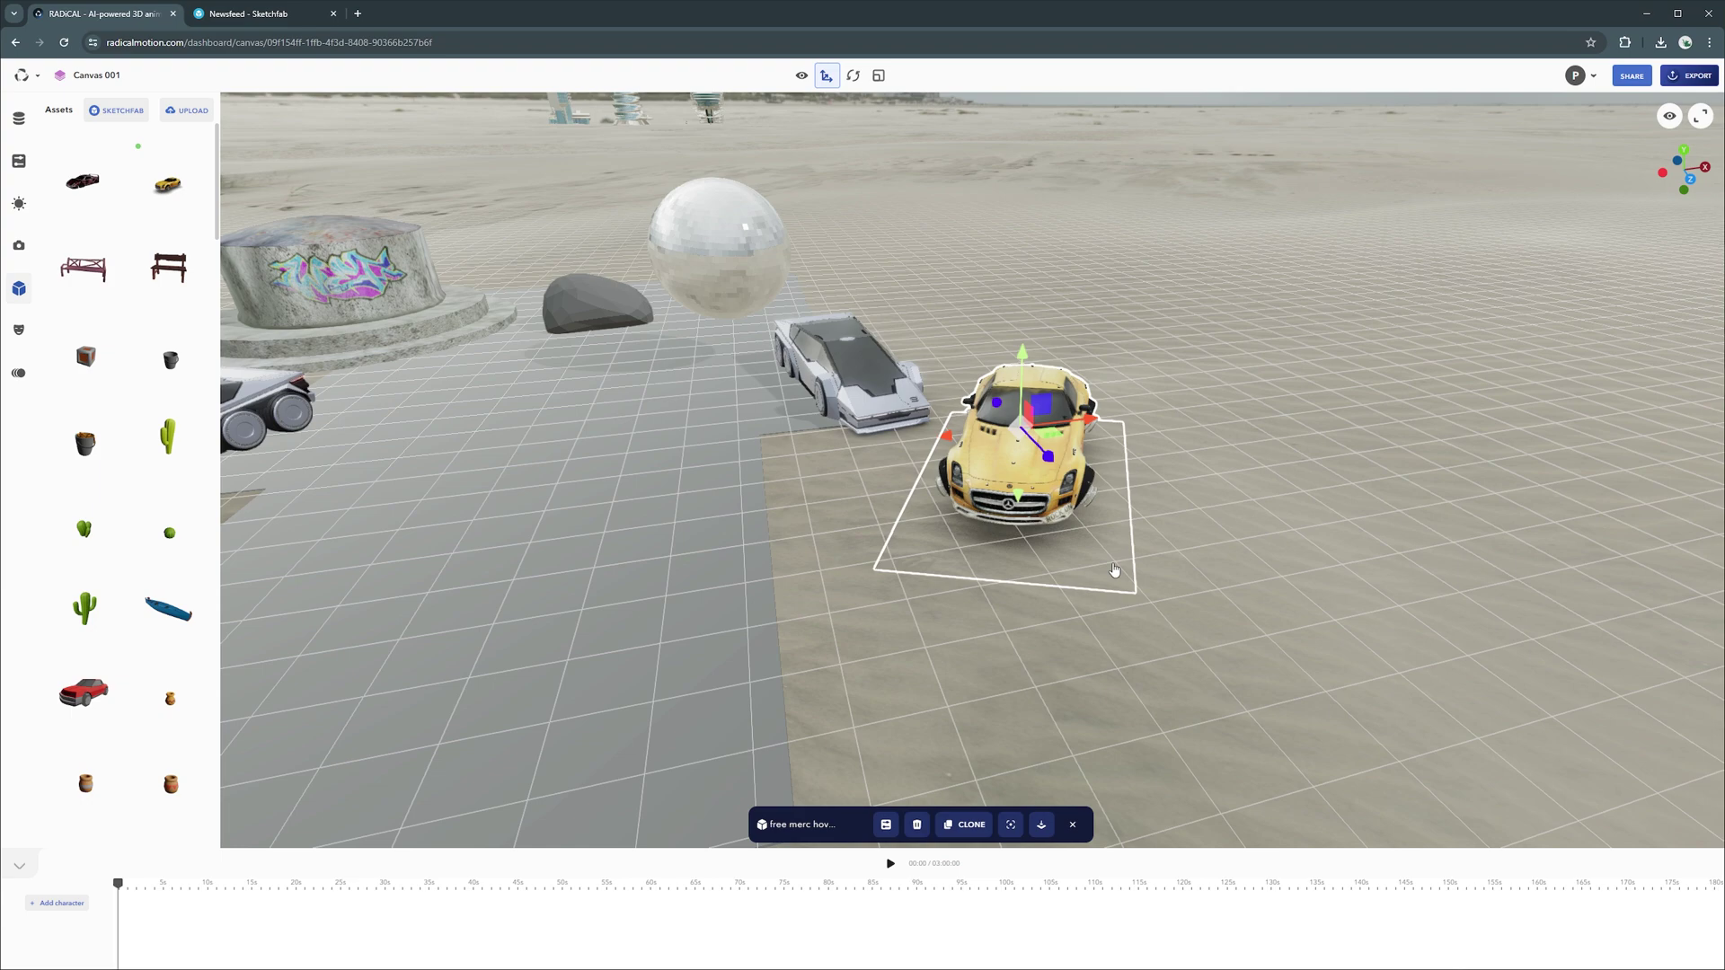
# Step: Deselect the hovercar, place the RADiCAL female character on the grey platform between the two silver cars and focus the view on it
pyautogui.scroll(-1, 999, 655)
pyautogui.click(1000, 654)
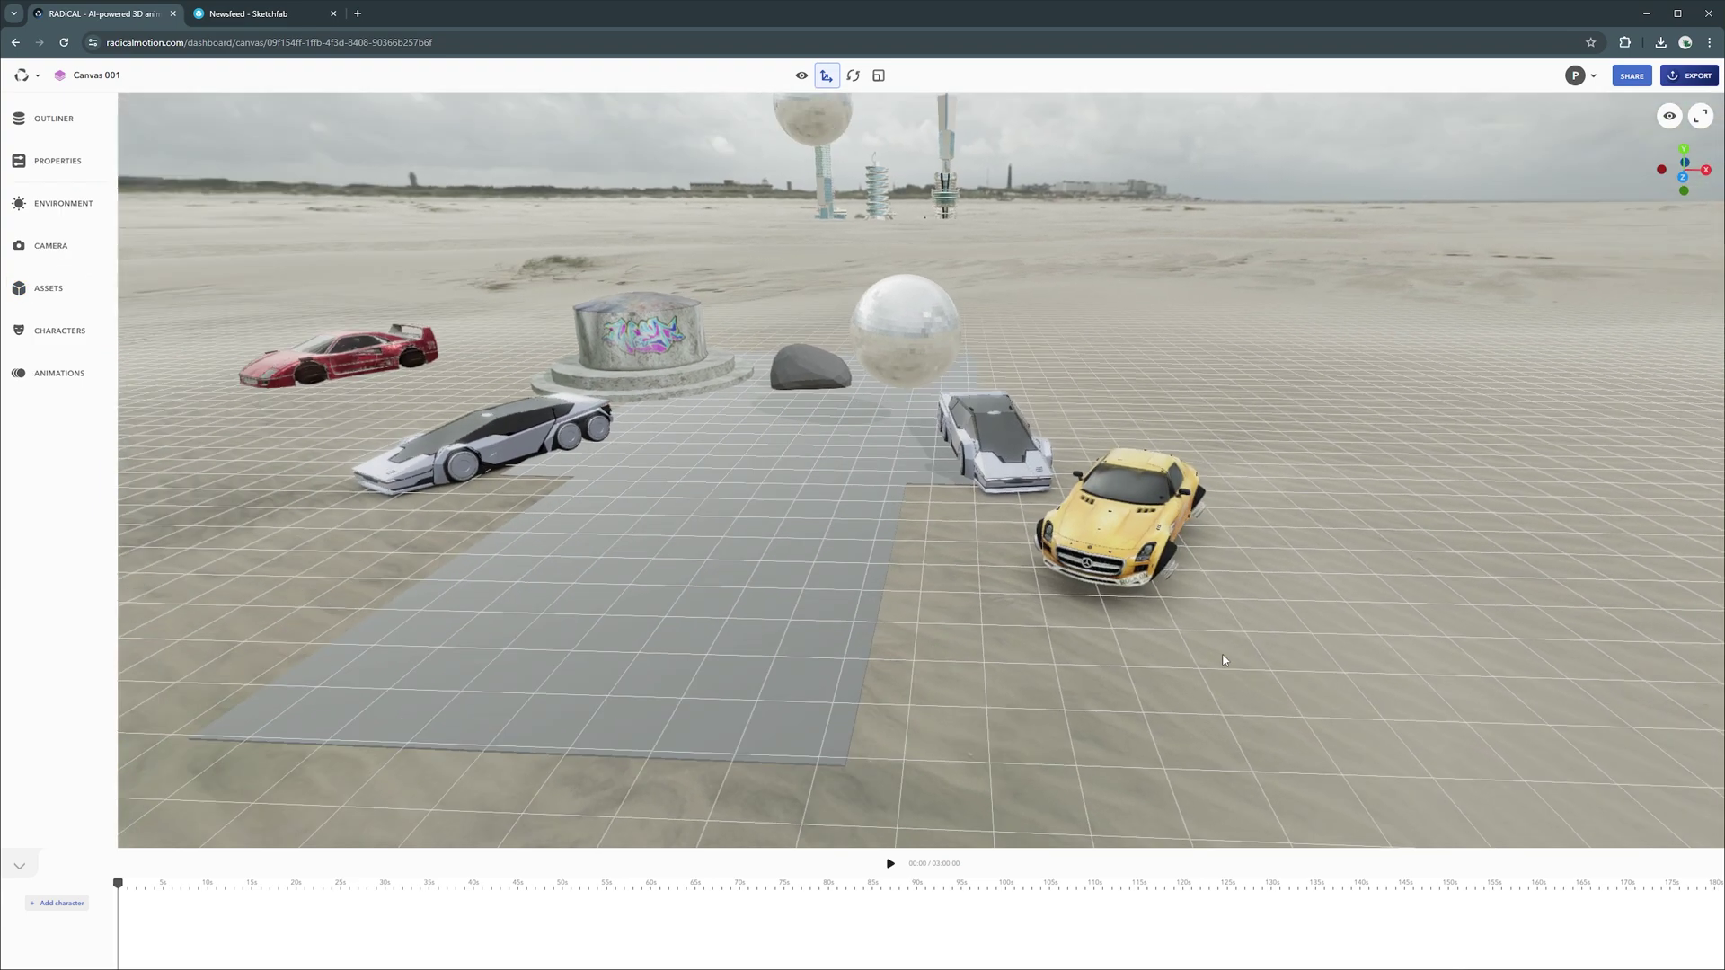
pyautogui.click(106, 343)
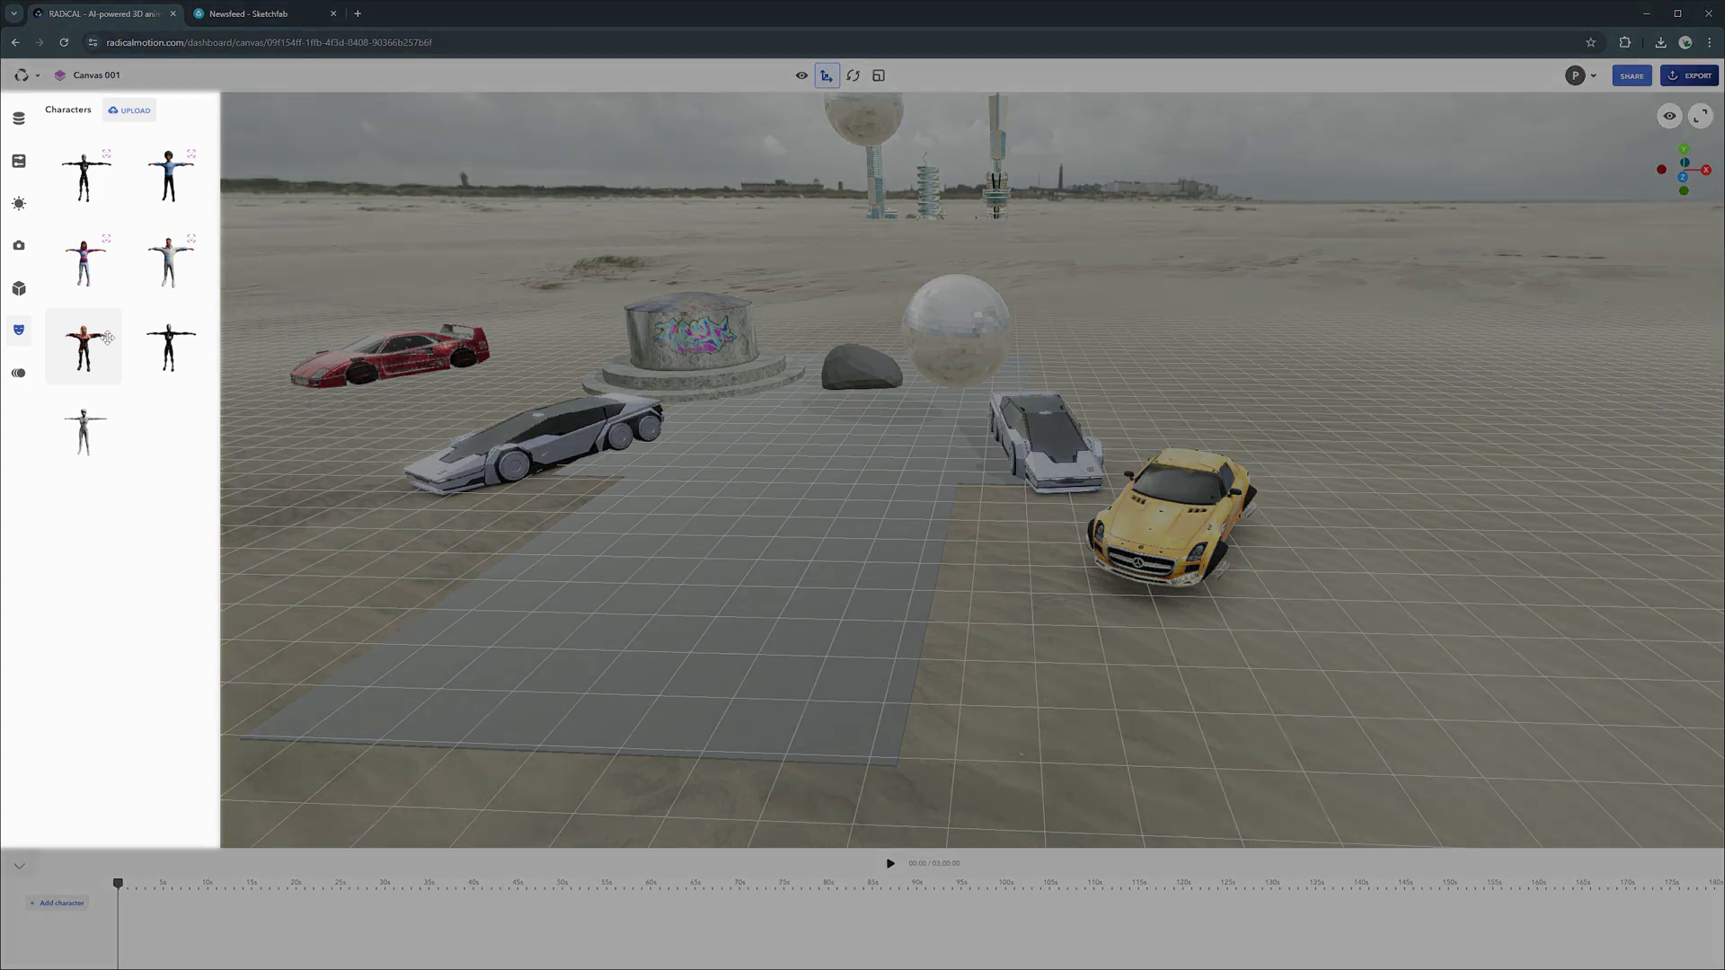
pyautogui.moveTo(92, 395); pyautogui.dragTo(751, 511)
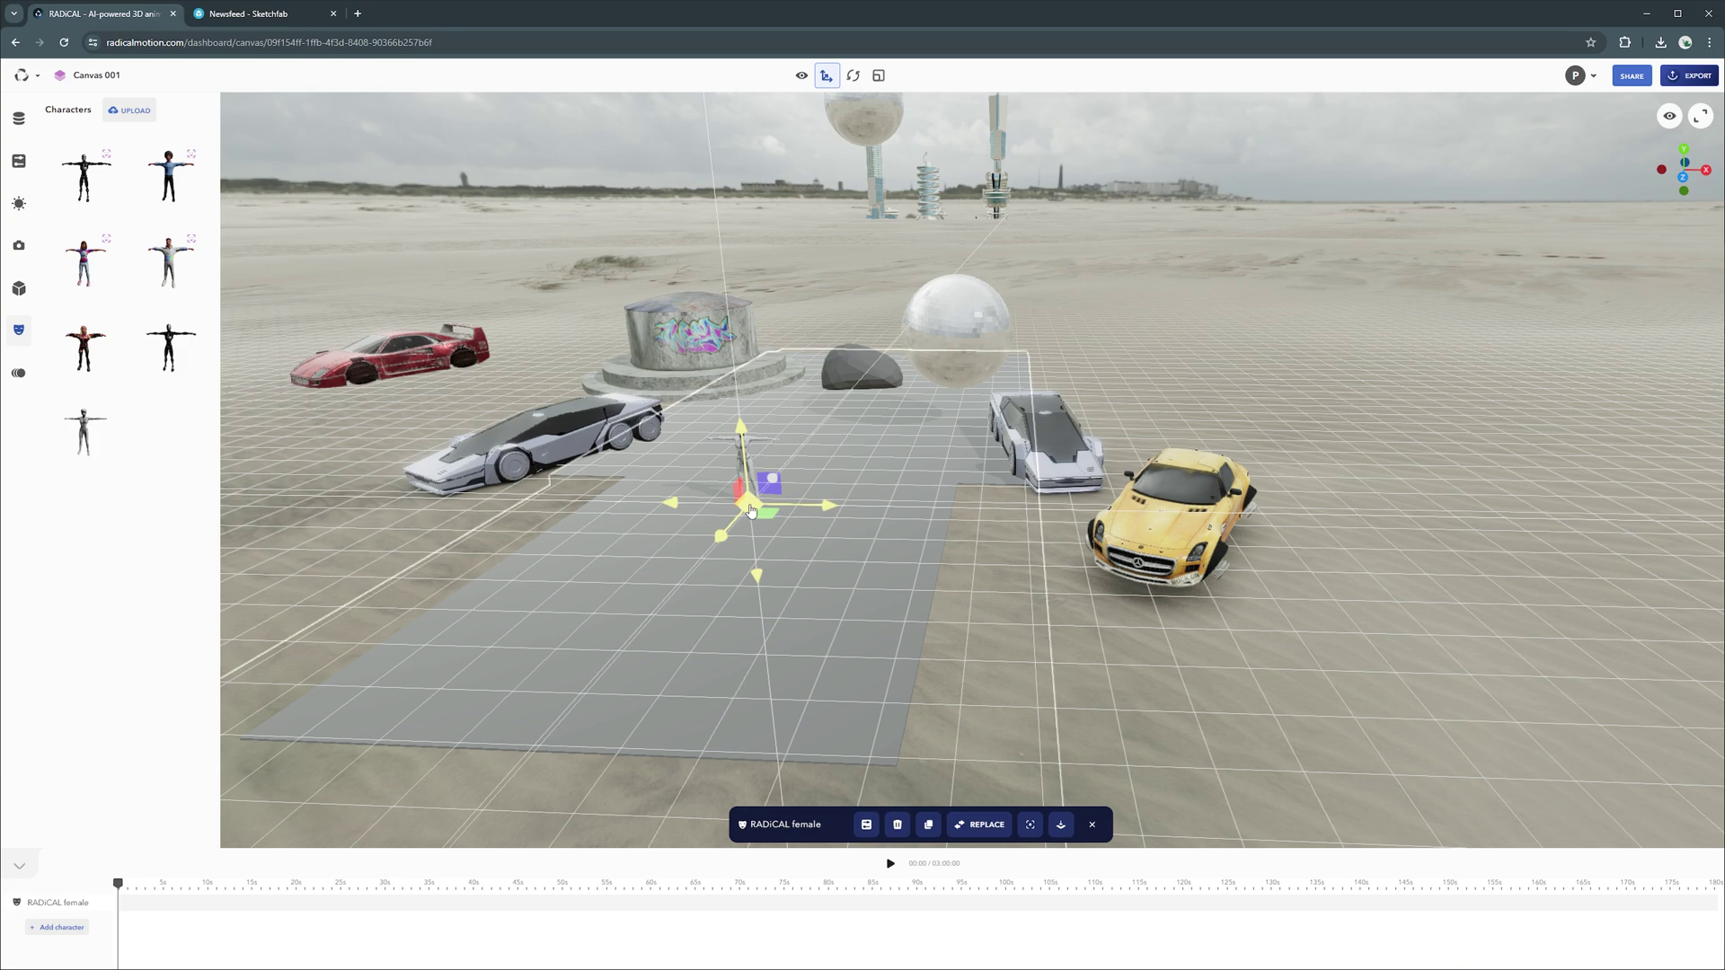
pyautogui.press('f')
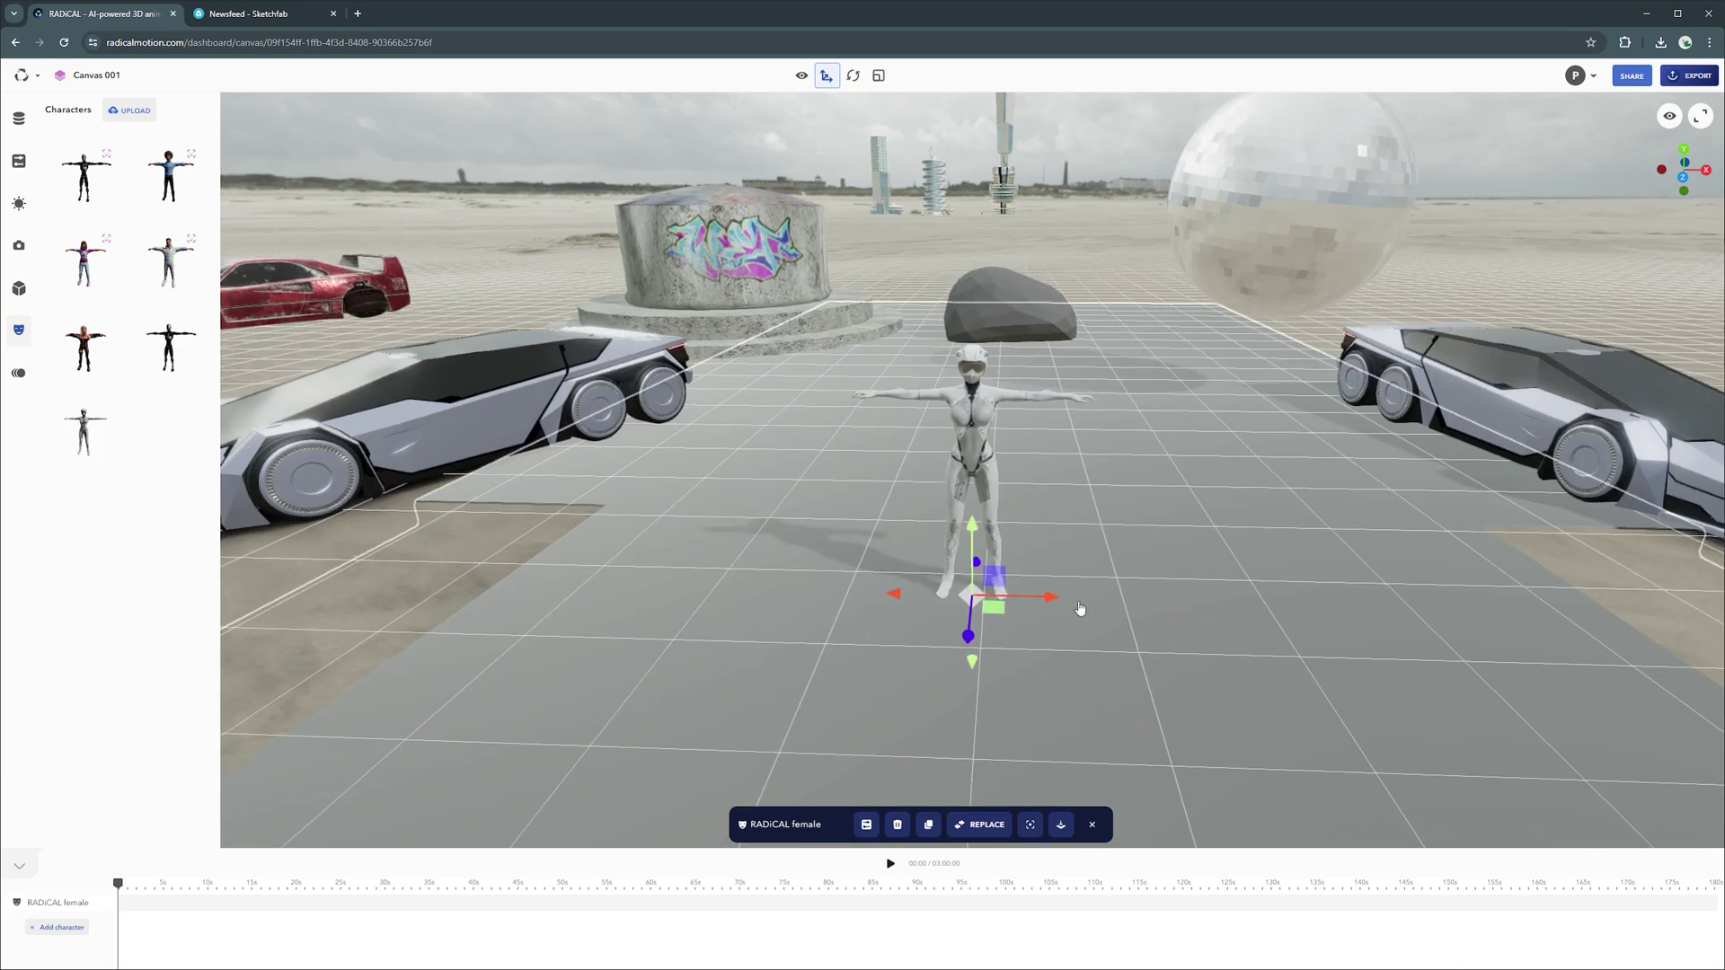
pyautogui.moveTo(1078, 608); pyautogui.dragTo(995, 567)
pyautogui.press('e')
pyautogui.press('w')
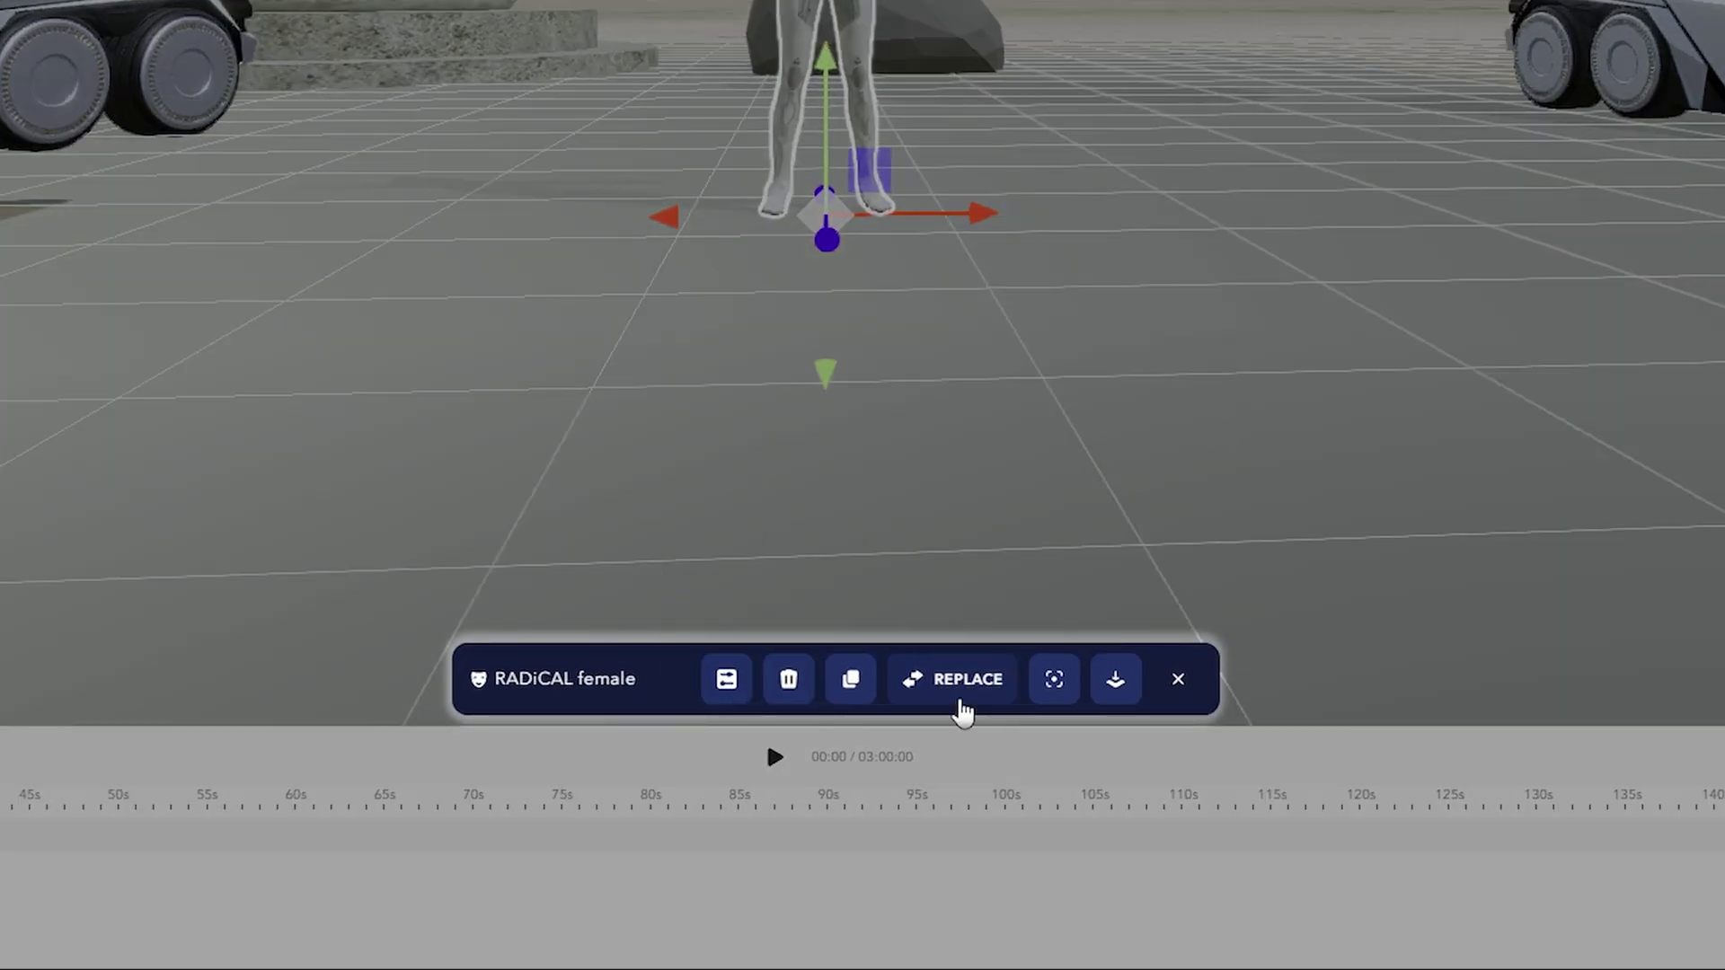
# Step: Replace the RADiCAL female character with the black-and-white robot character from the character library
pyautogui.click(961, 706)
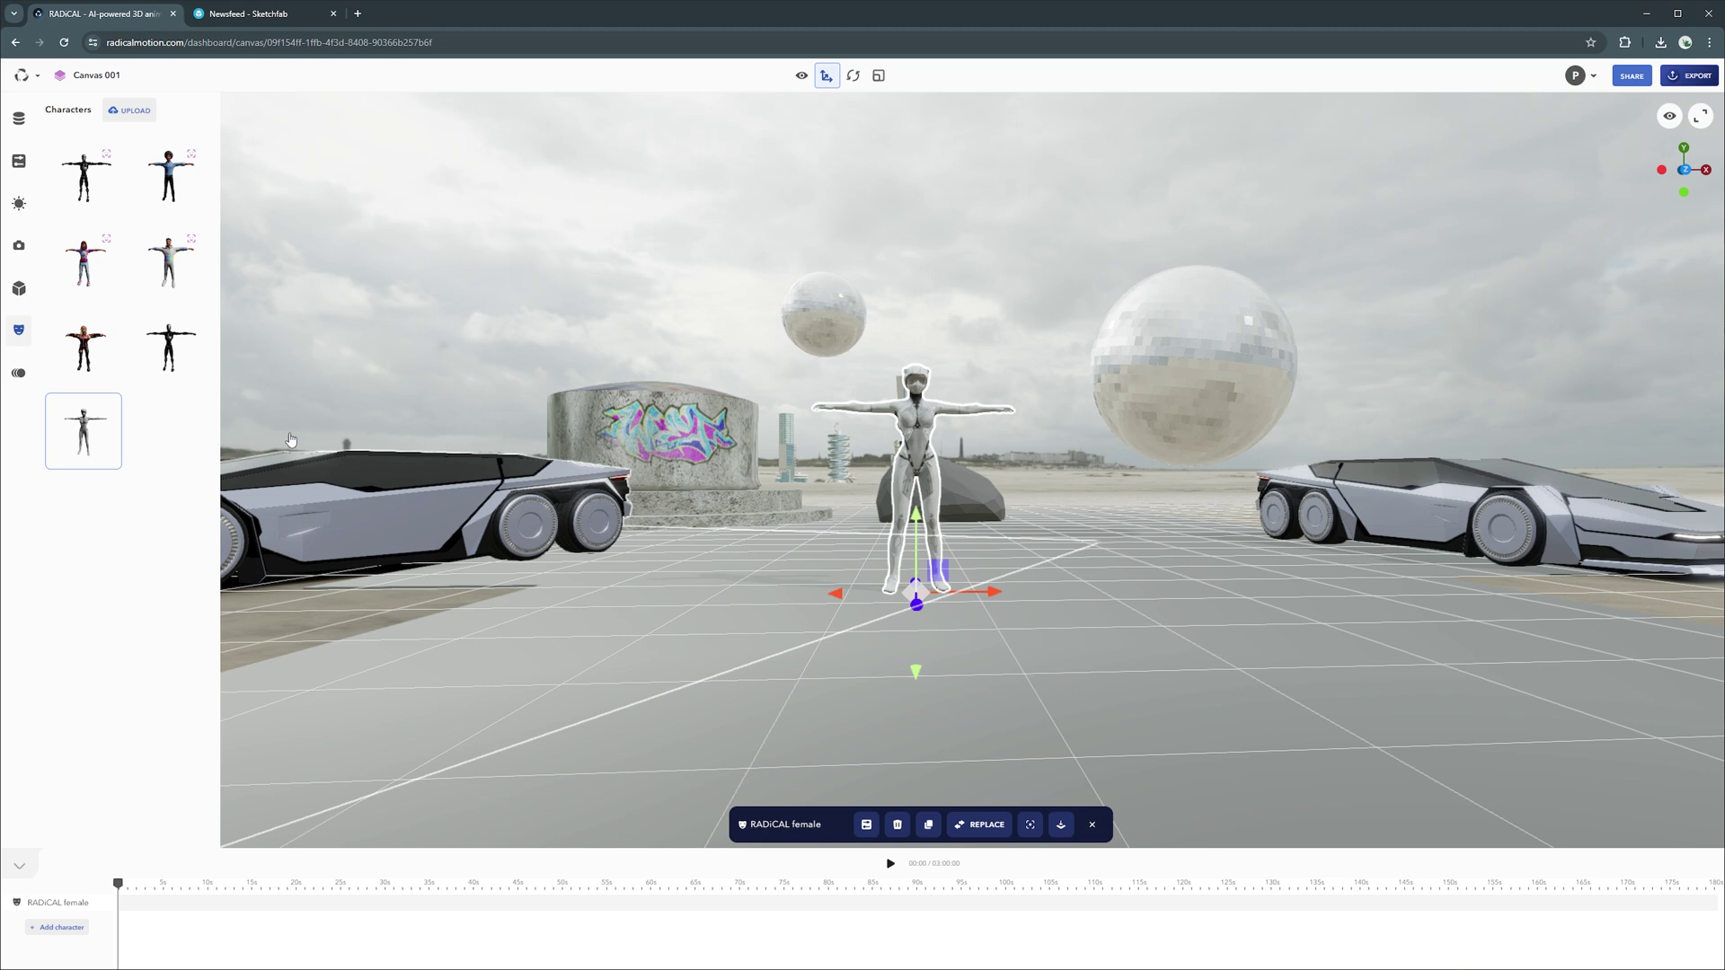
pyautogui.click(100, 203)
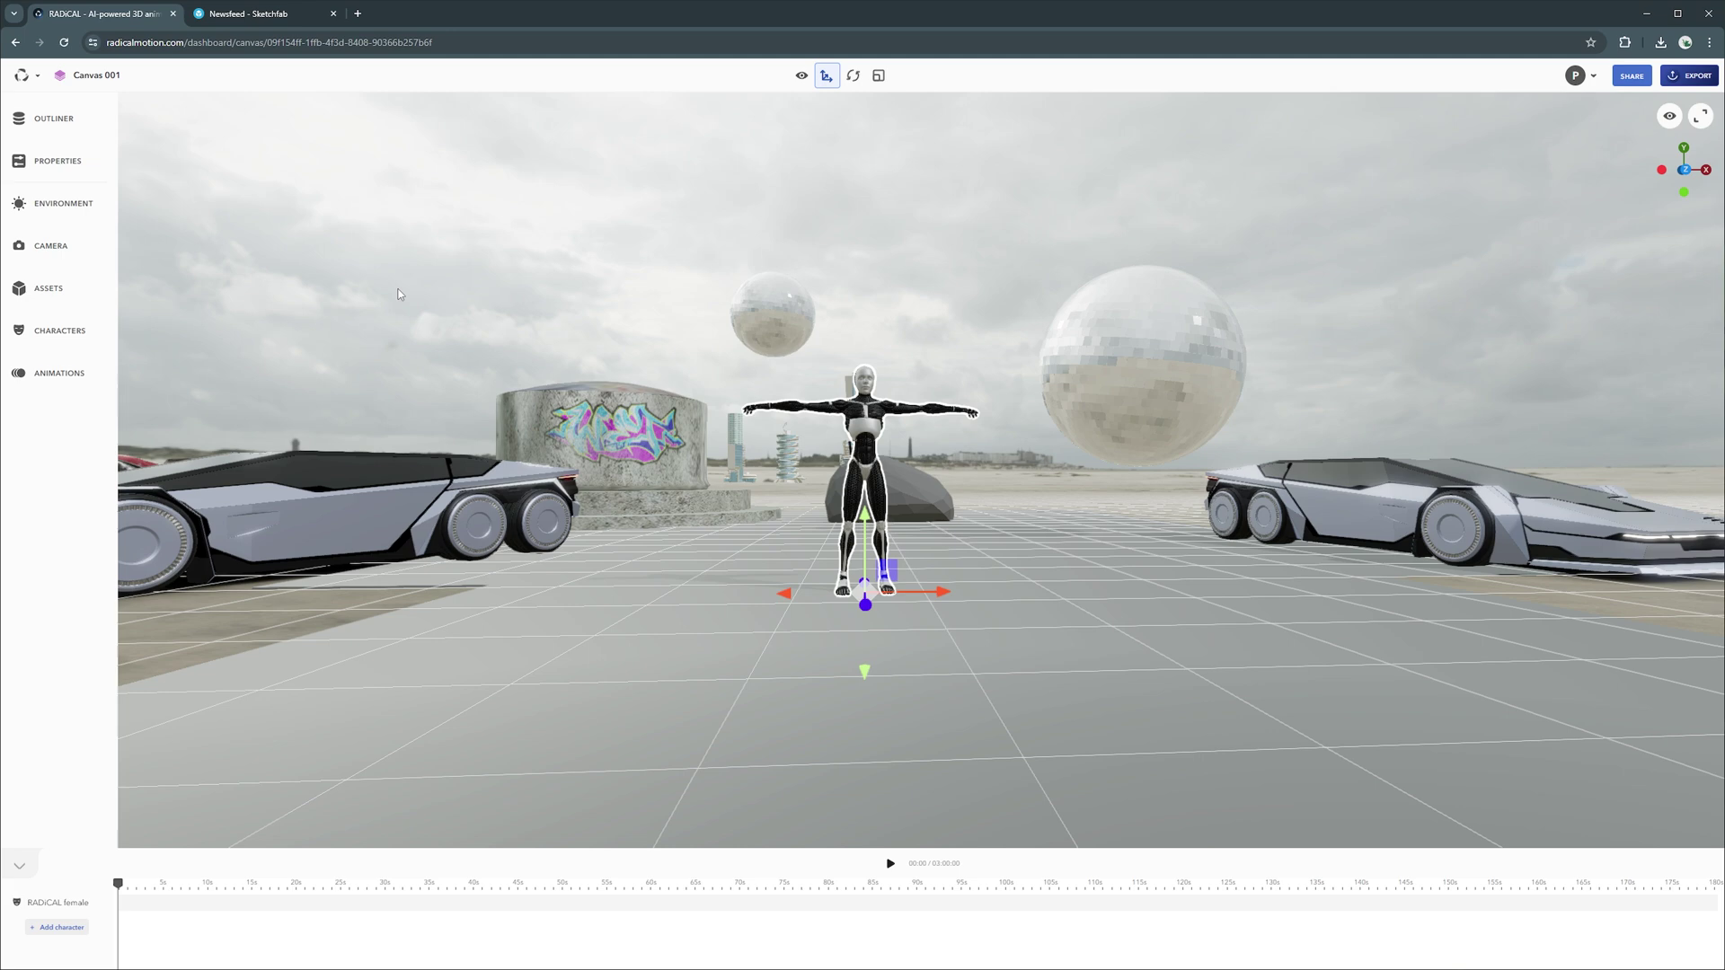
pyautogui.moveTo(400, 293); pyautogui.dragTo(392, 360)
# Step: Upload the red-haired RPM Custom WFace Female02b file as a character, review its preview and import it
pyautogui.click(97, 335)
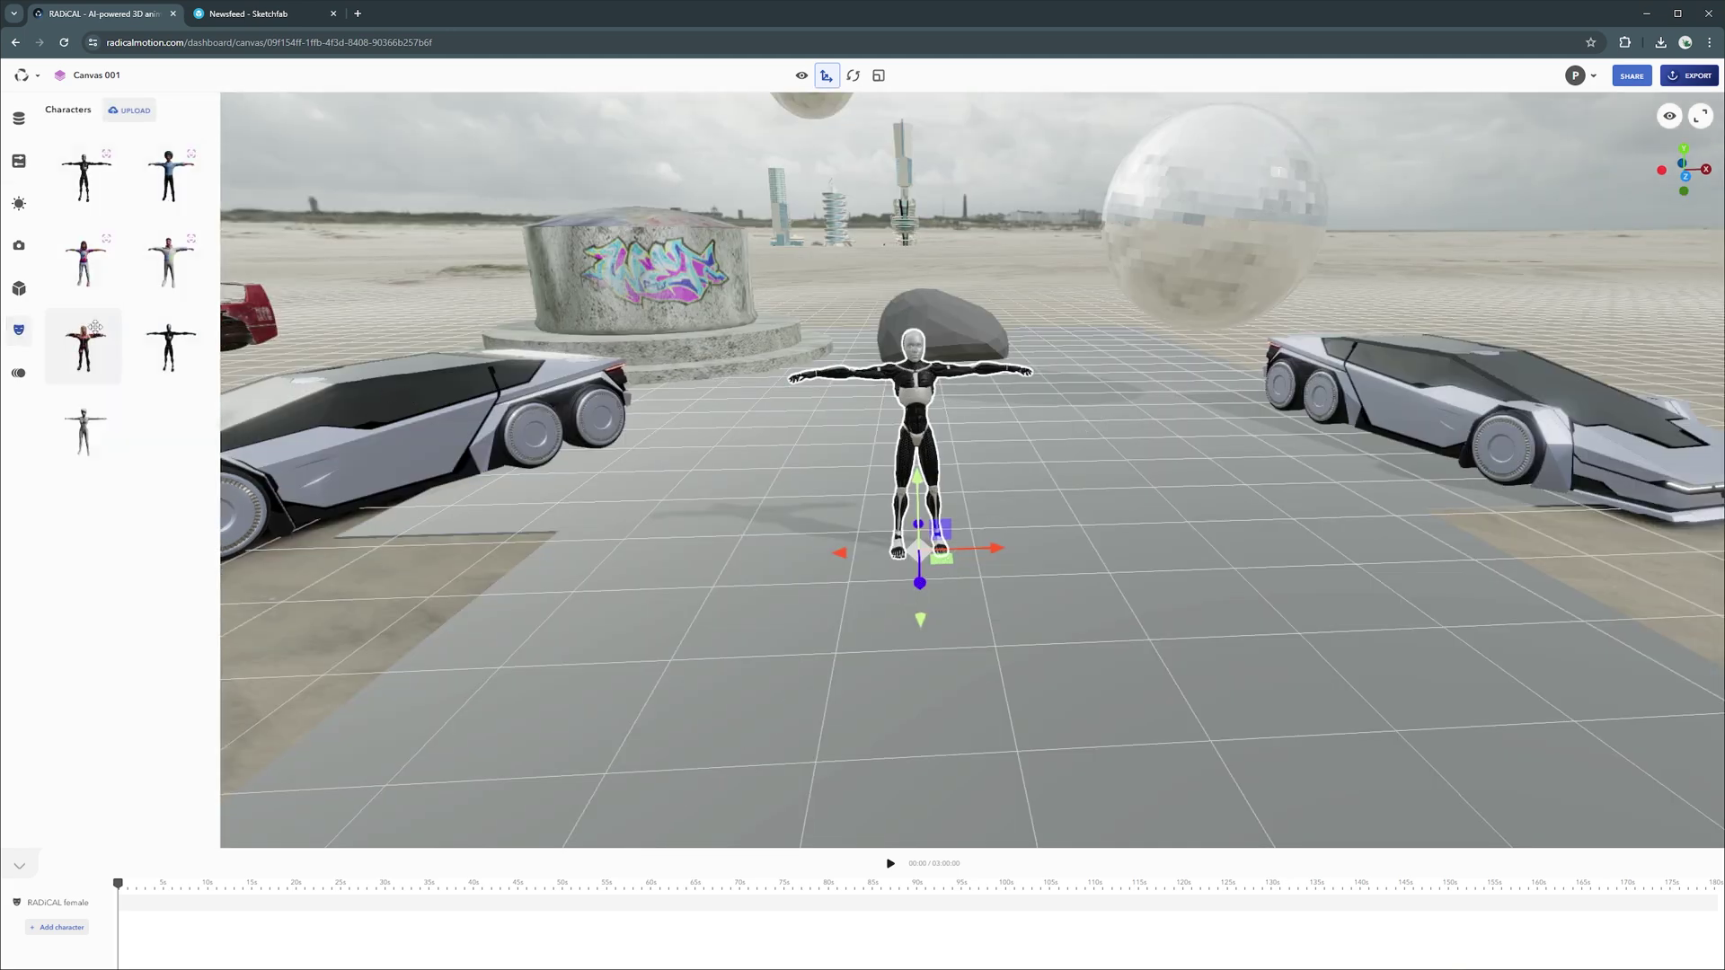
pyautogui.click(126, 112)
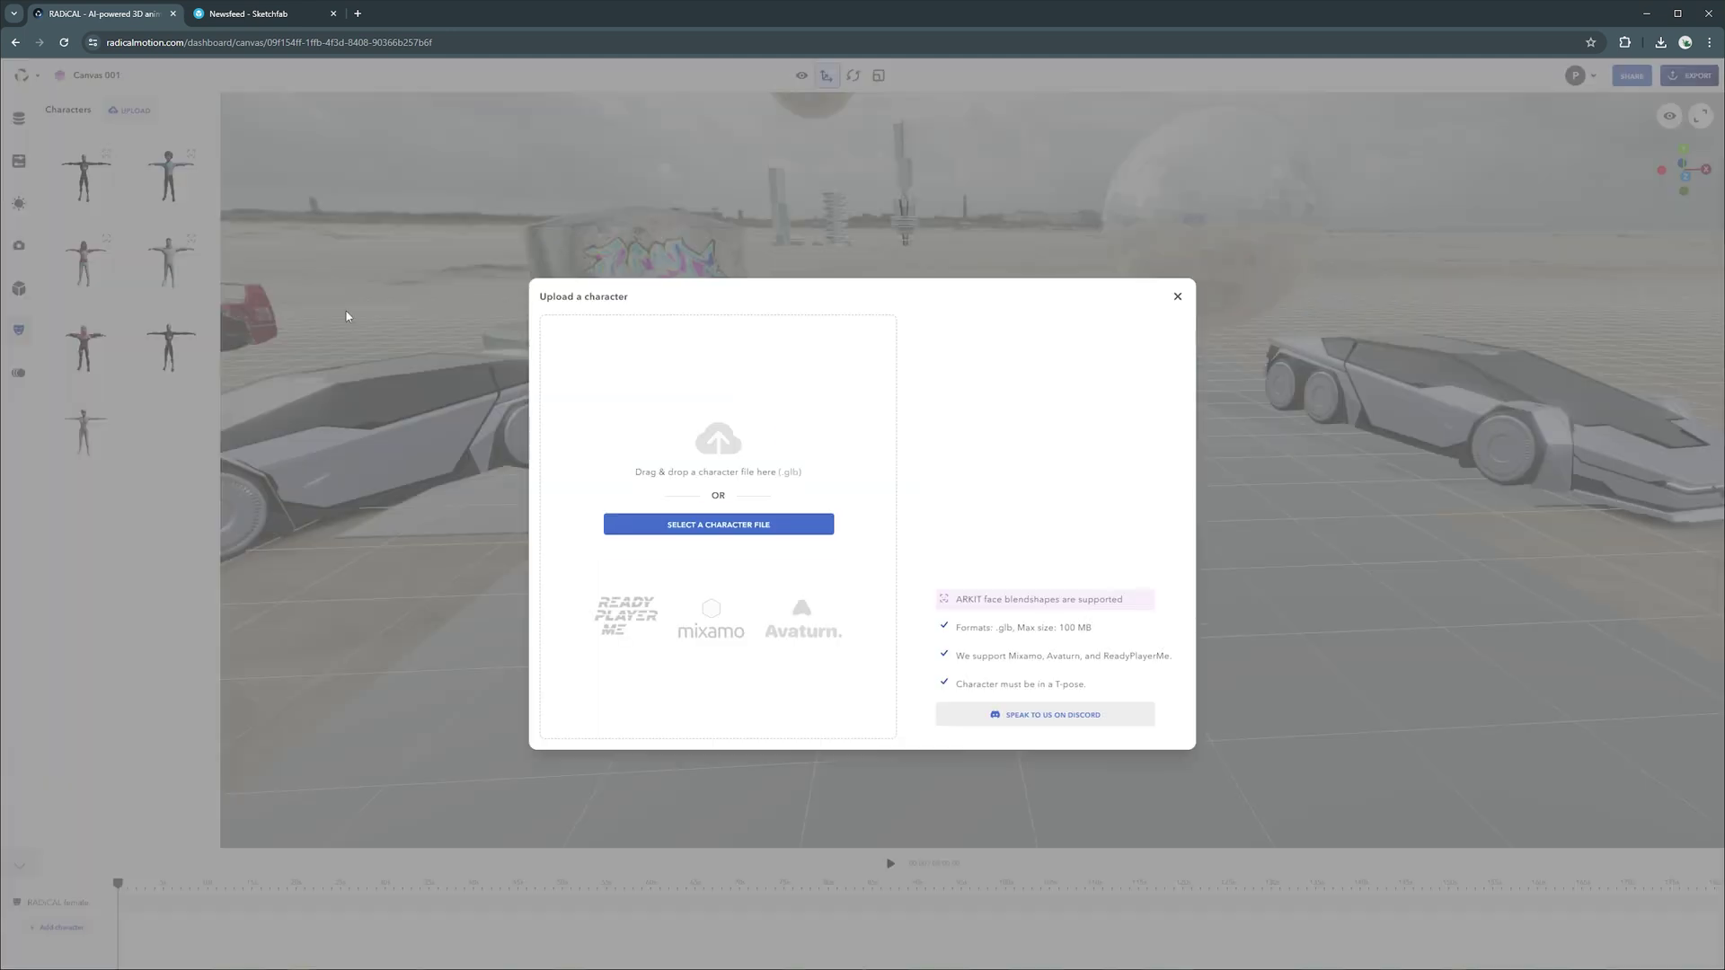
pyautogui.moveTo(347, 316); pyautogui.dragTo(761, 534)
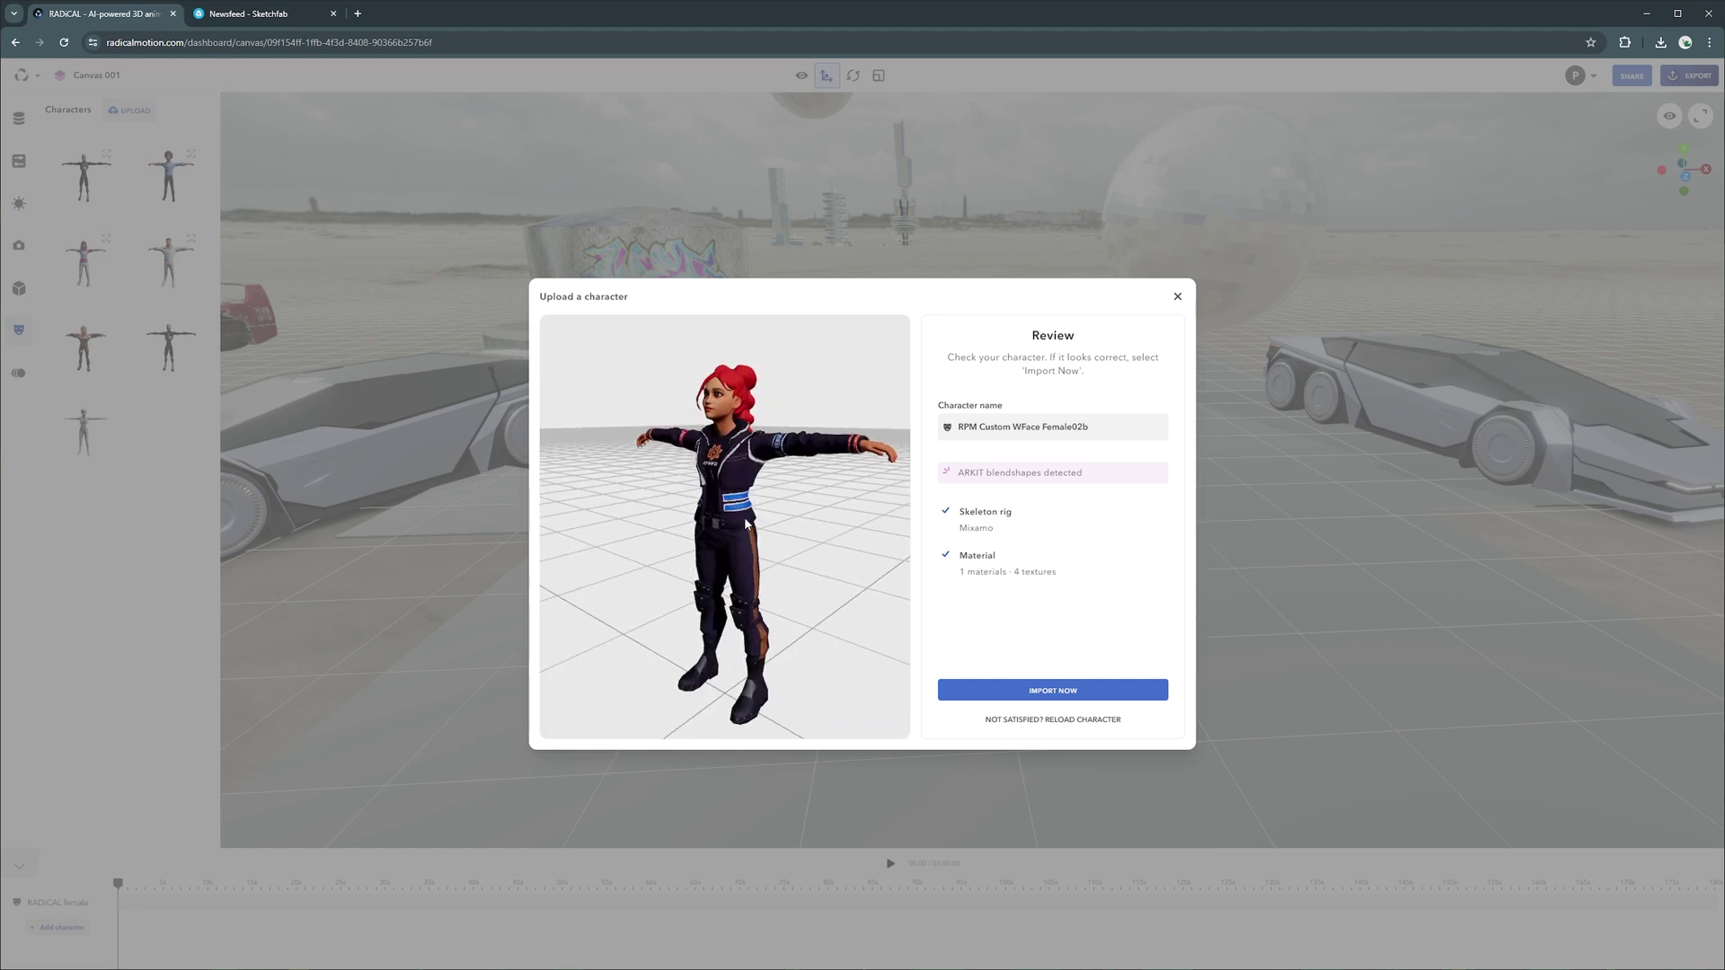
pyautogui.click(1020, 691)
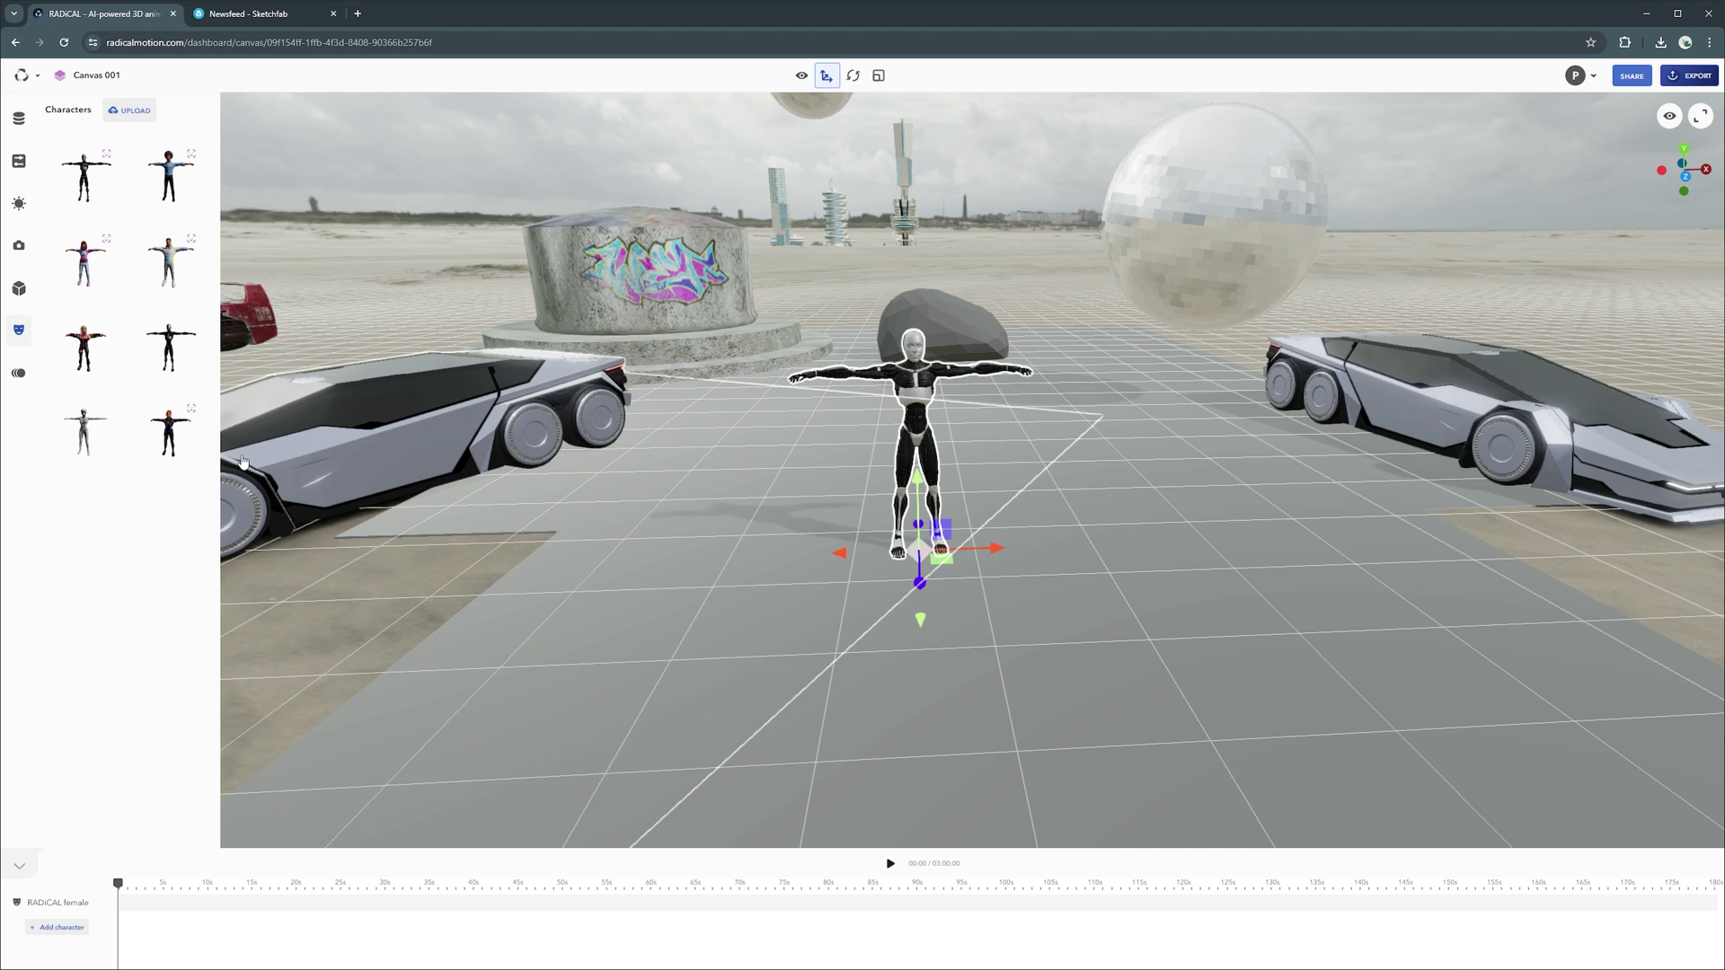
# Step: Place the imported red-haired character on the platform beside the robot, inspect it up close and deselect it
pyautogui.moveTo(169, 433); pyautogui.dragTo(1268, 551)
pyautogui.scroll(1, 1277, 545)
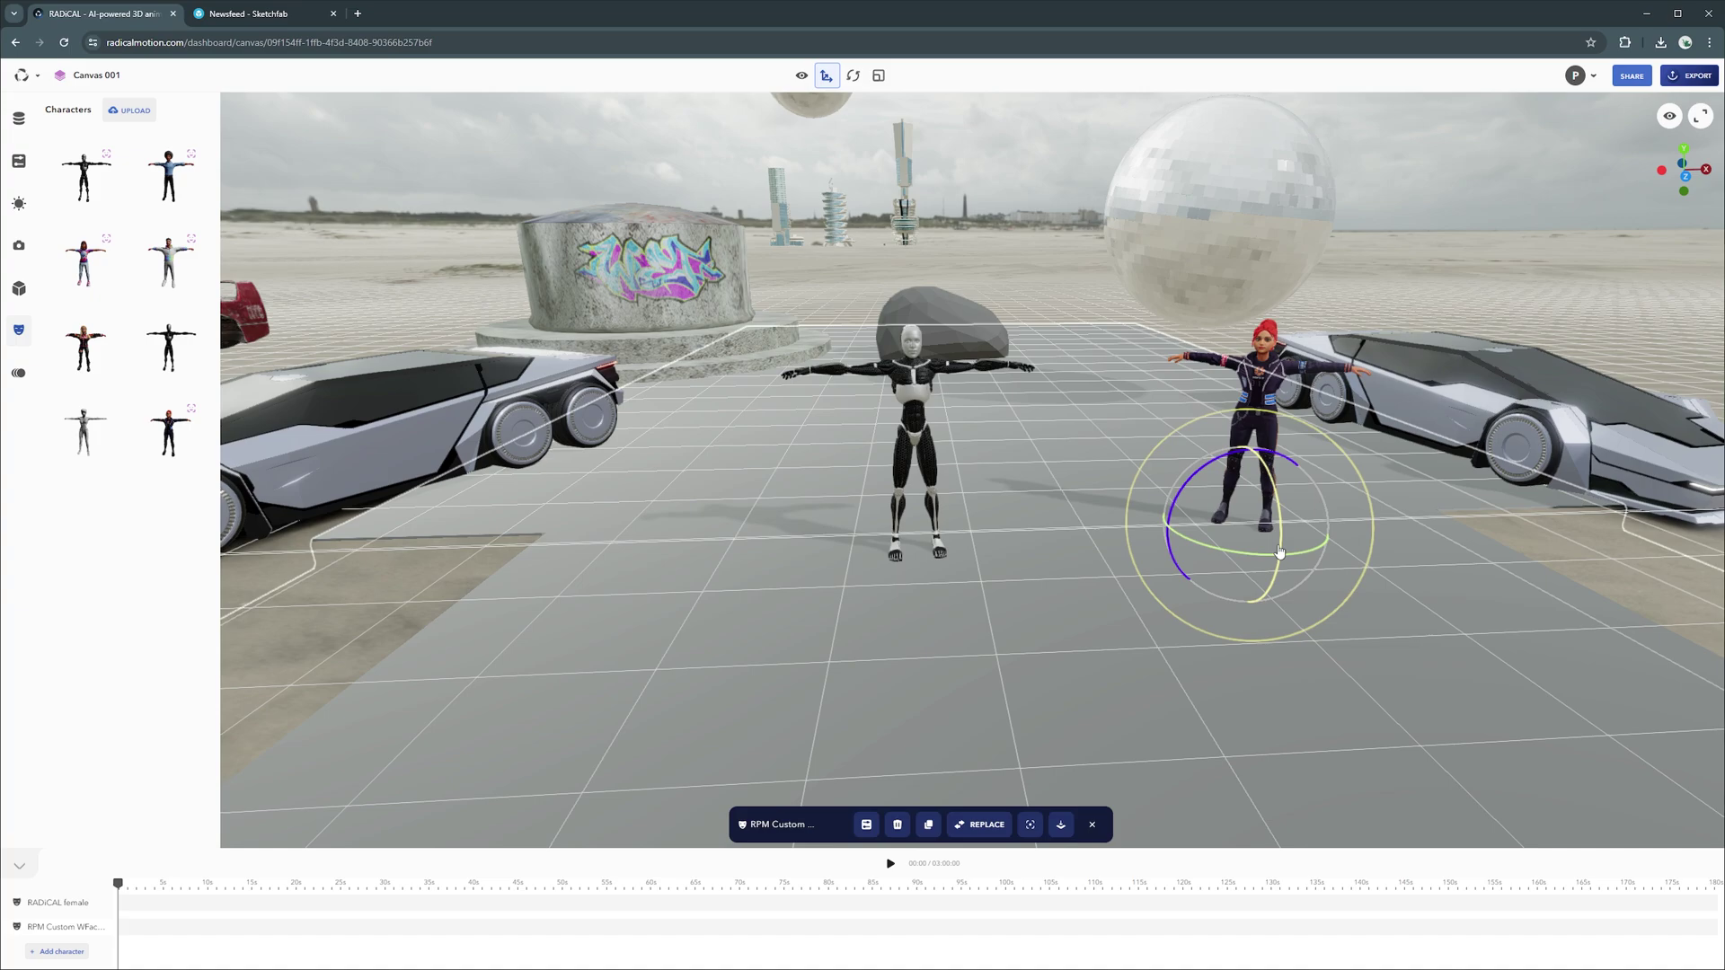
pyautogui.scroll(4, 1280, 552)
pyautogui.moveTo(1318, 529); pyautogui.dragTo(935, 608, button='right')
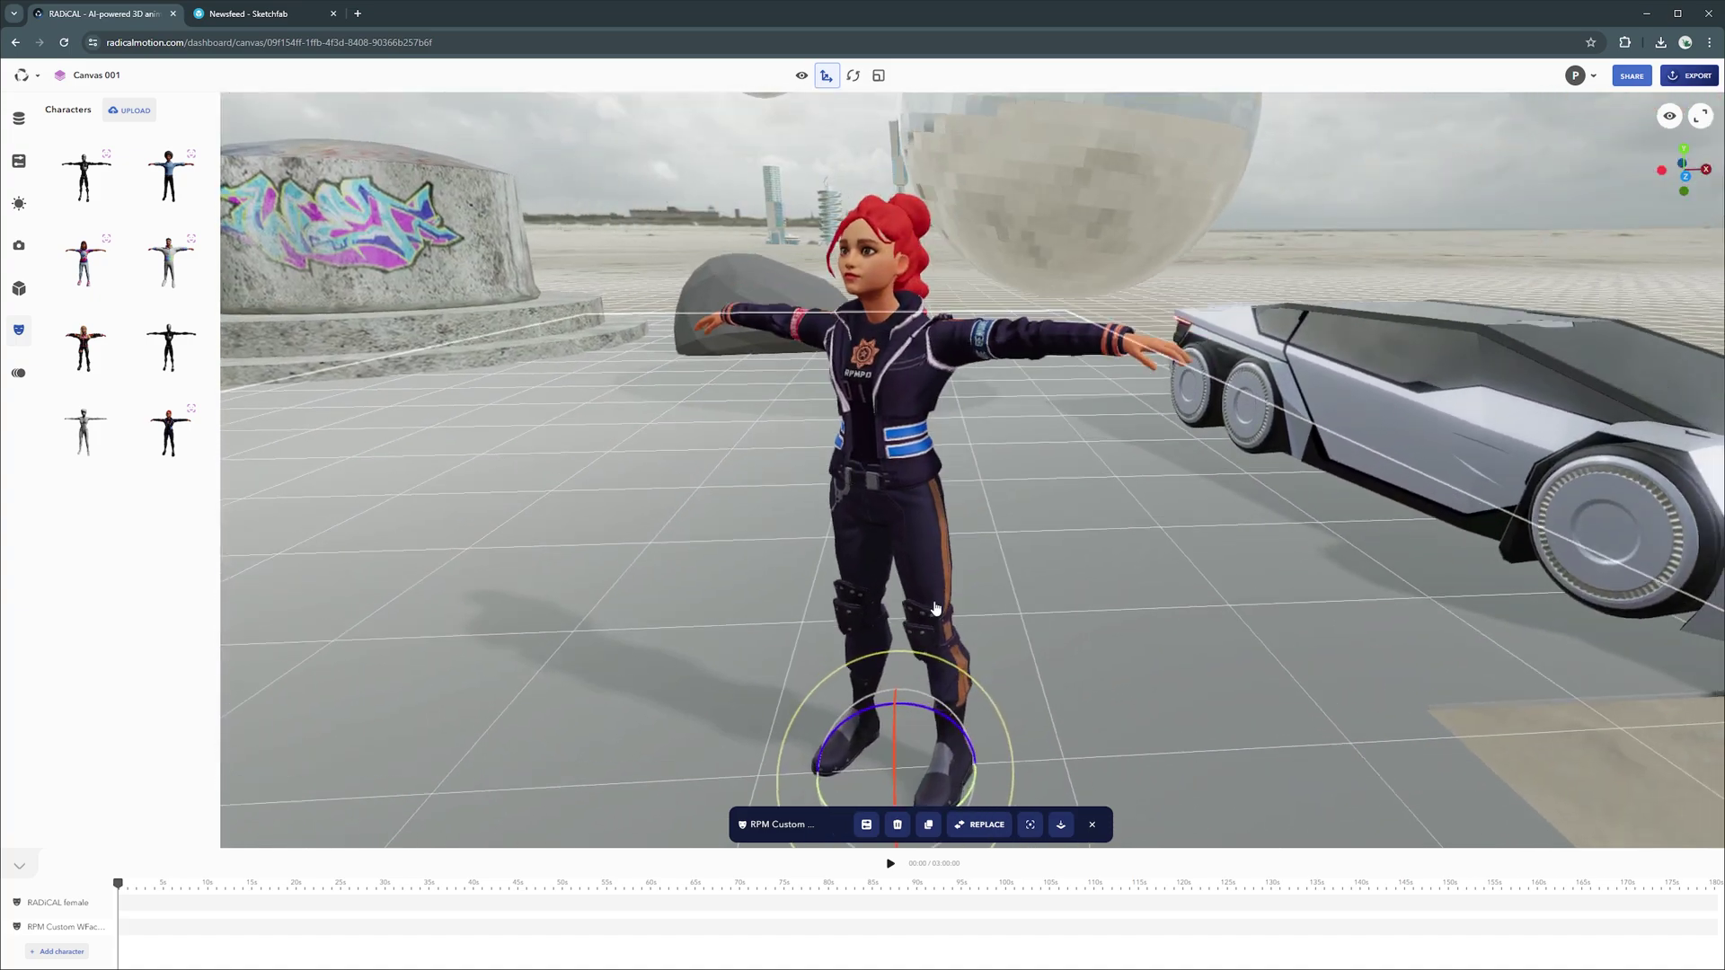
pyautogui.scroll(-5, 934, 608)
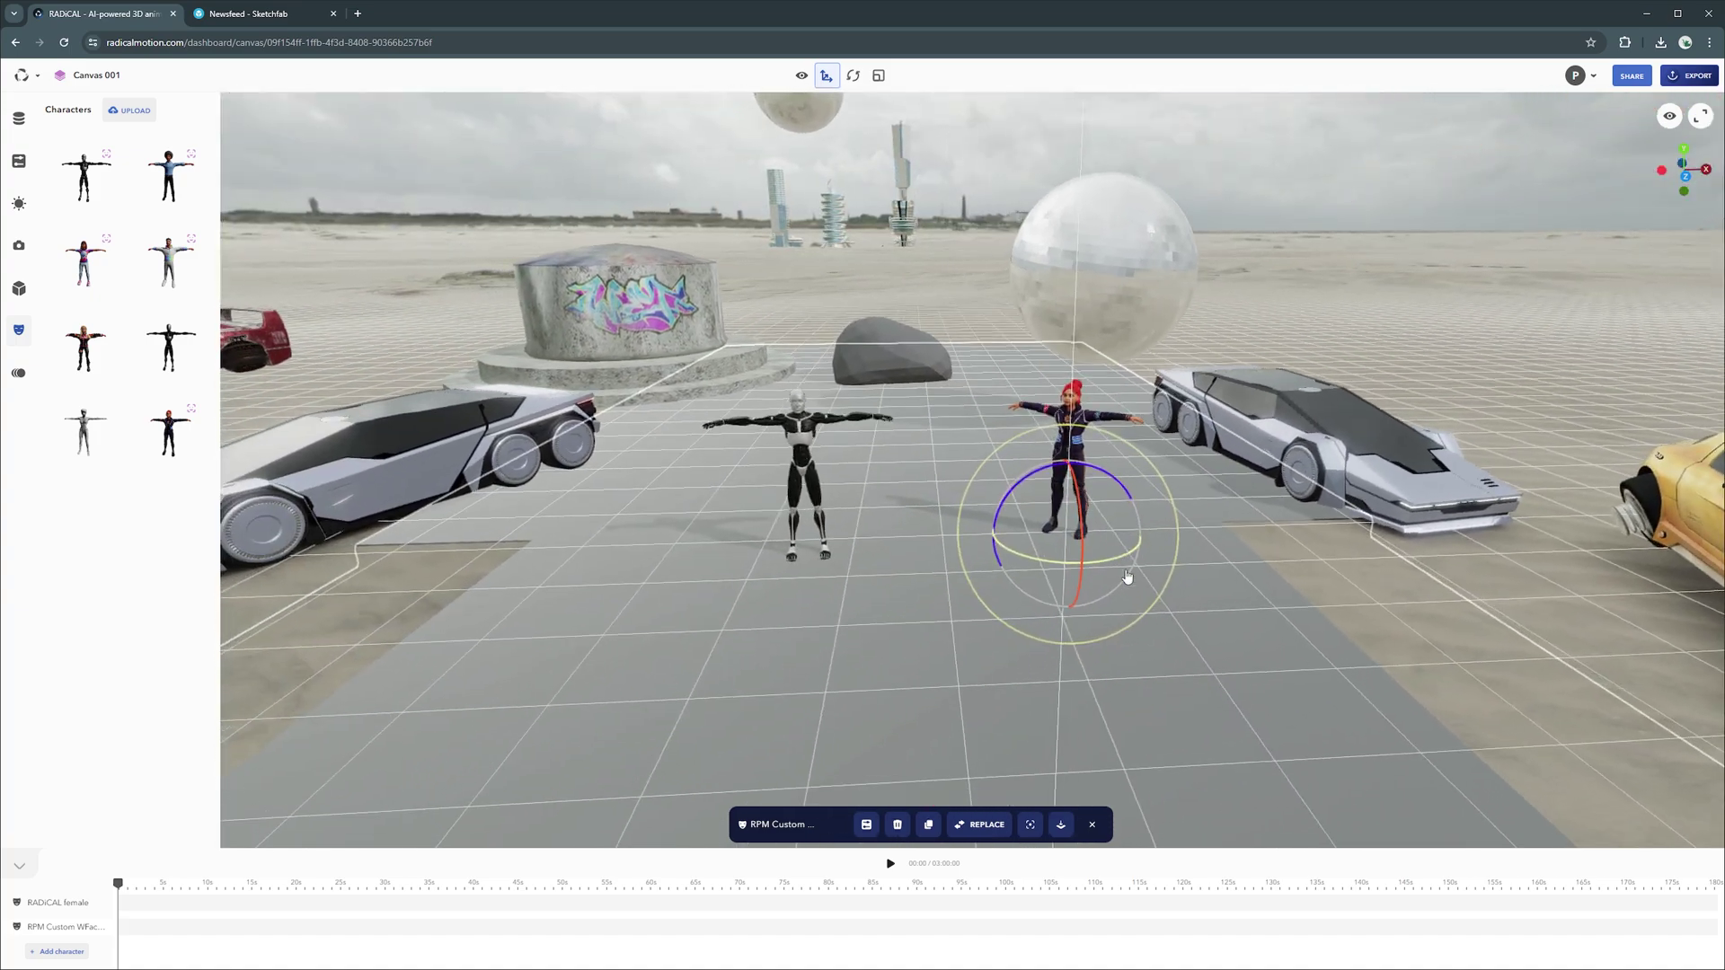
pyautogui.scroll(2, 1127, 576)
pyautogui.click(1251, 584)
pyautogui.scroll(3, 1251, 575)
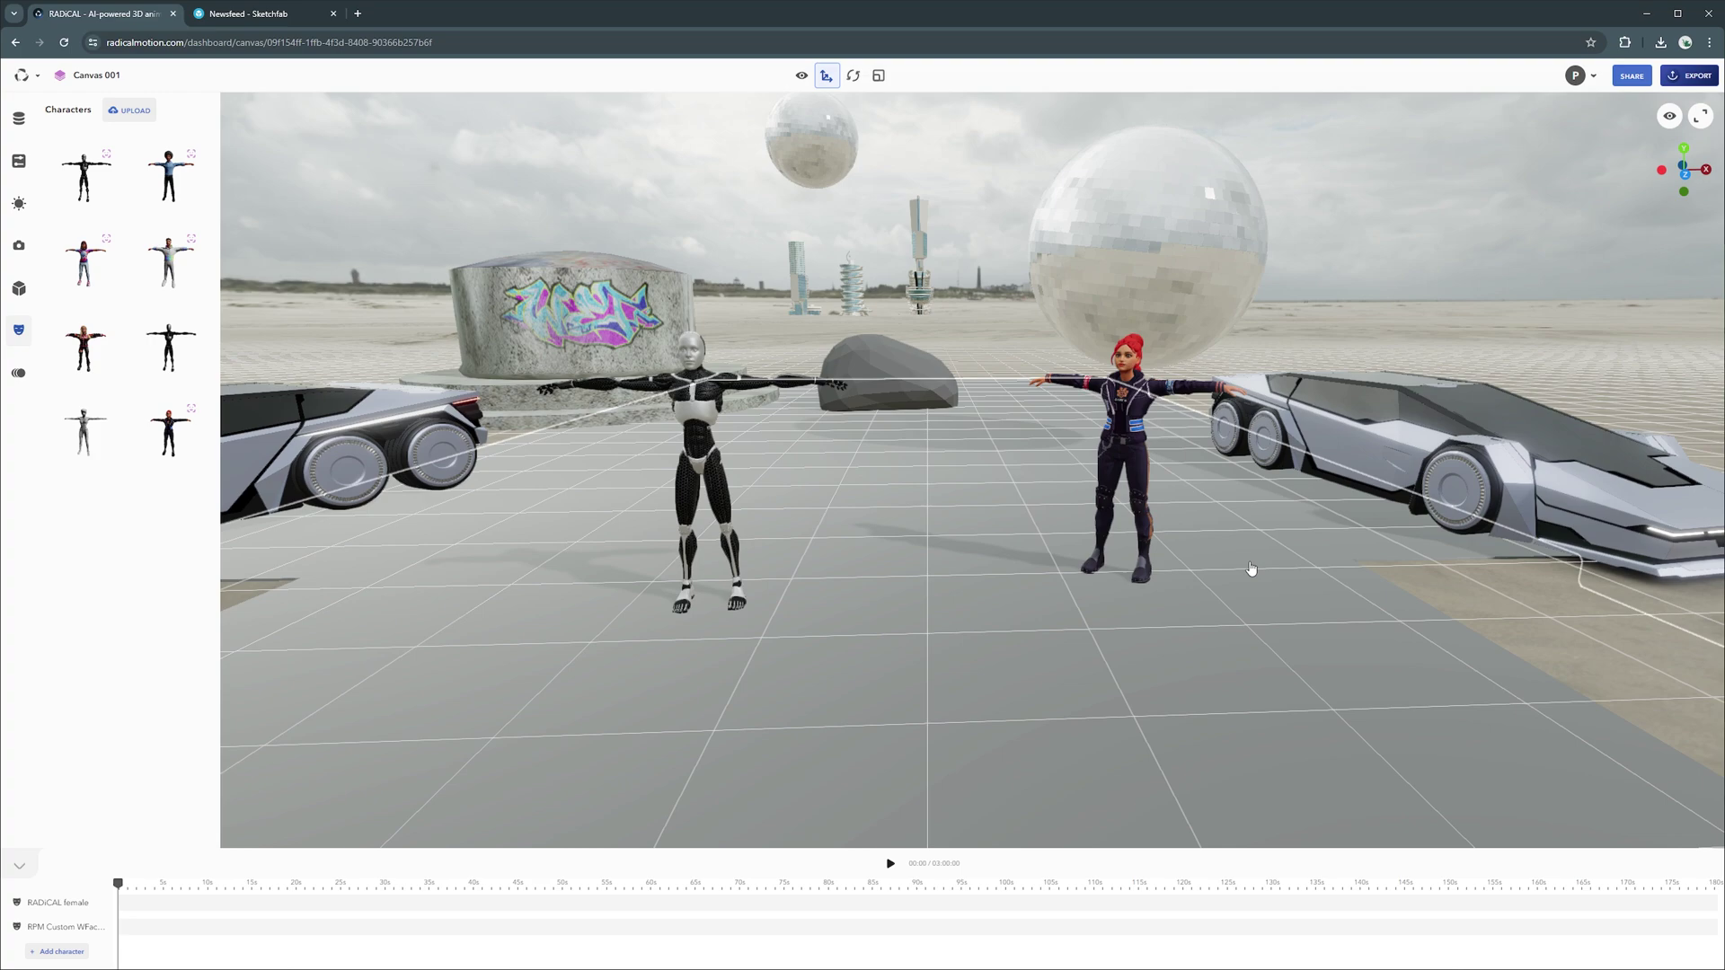
pyautogui.moveTo(1248, 563); pyautogui.dragTo(1242, 552)
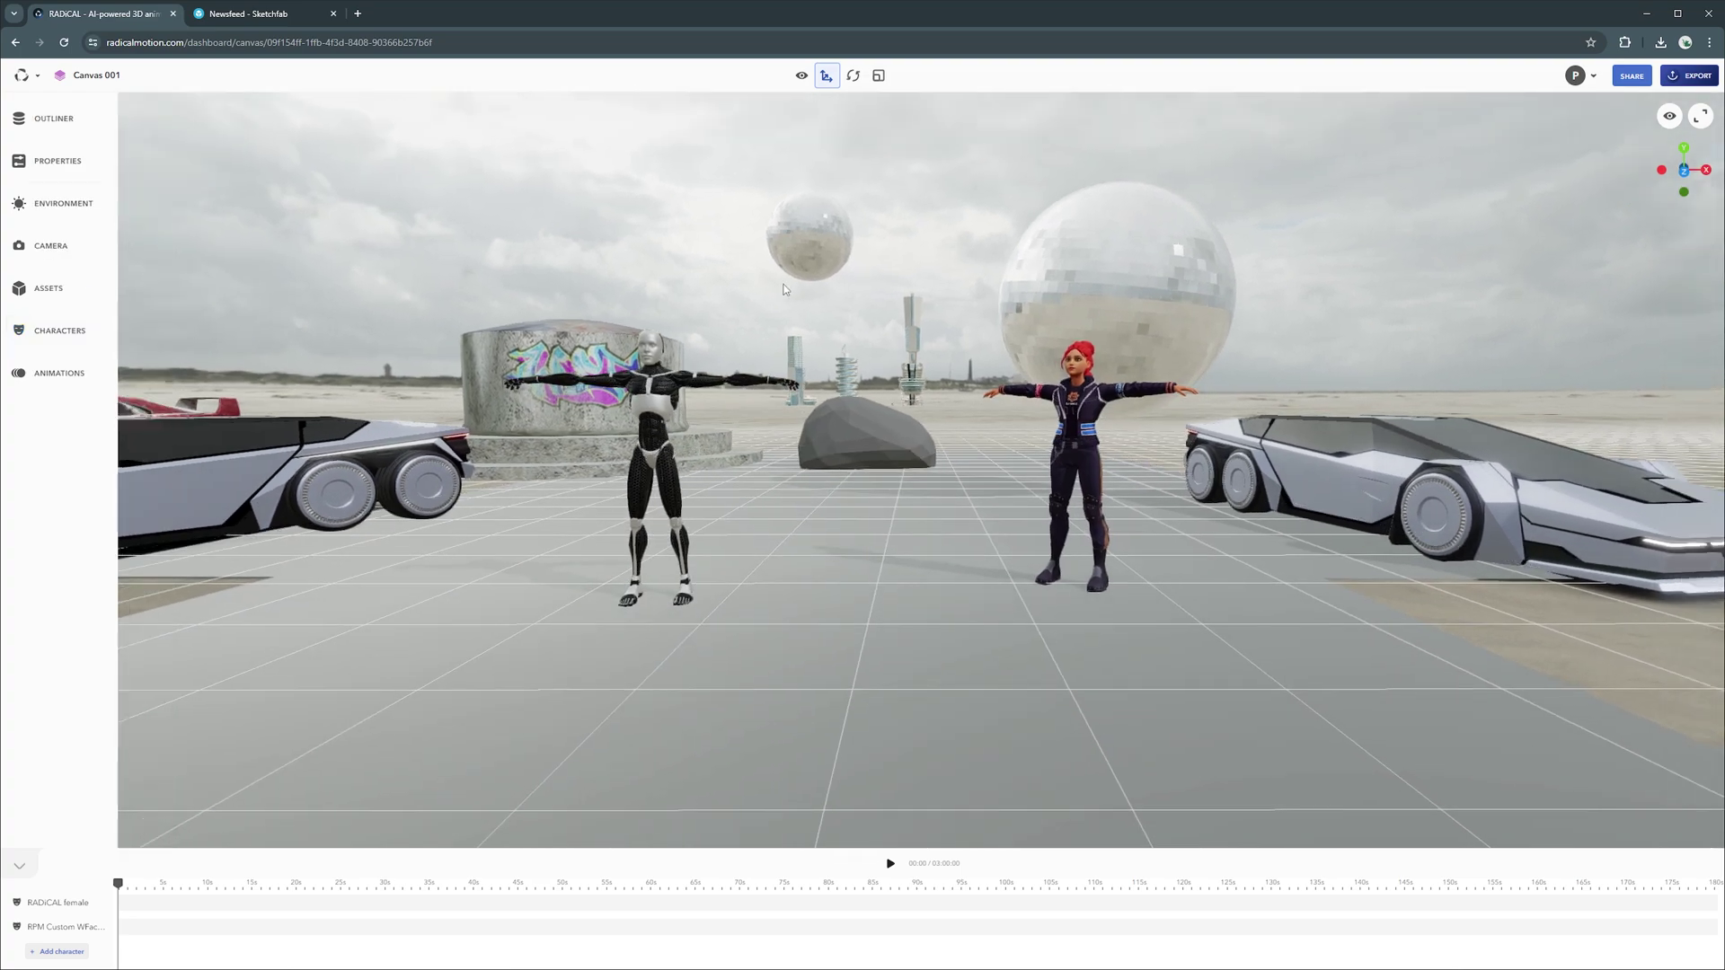
# Step: Add the Male Sports Boxing animation to the robot and Male Dancing TheRobot to the red-haired character, both starting at 0 s
pyautogui.click(81, 373)
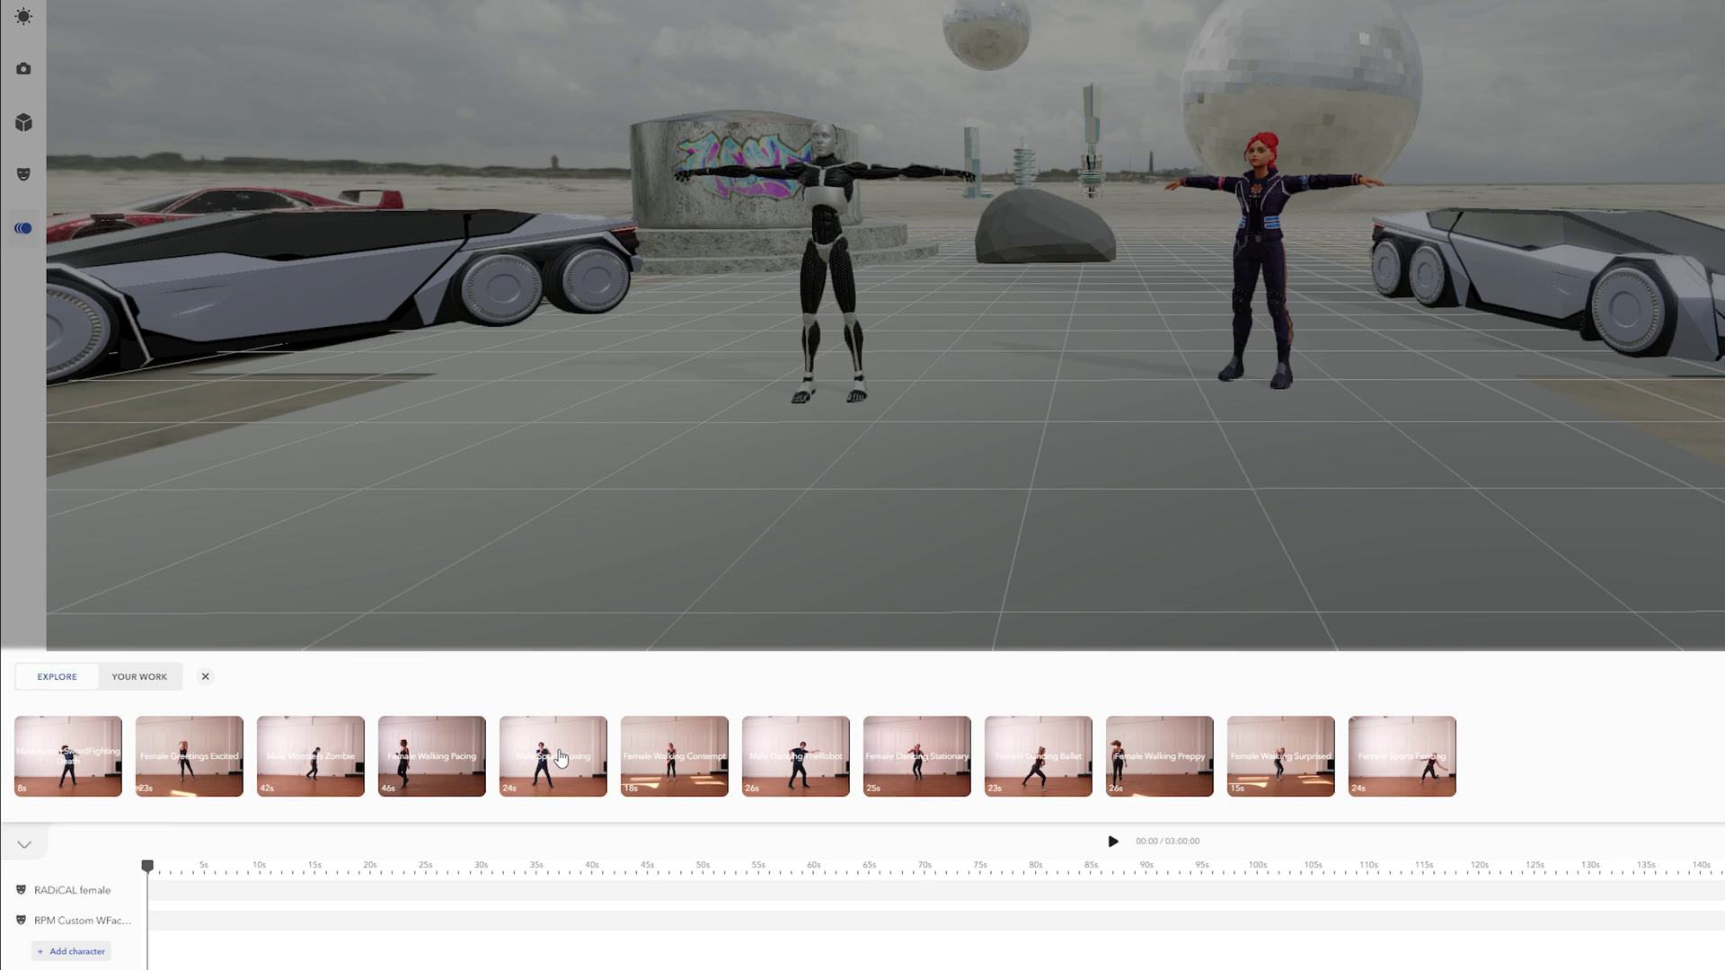
pyautogui.moveTo(558, 756); pyautogui.dragTo(226, 899)
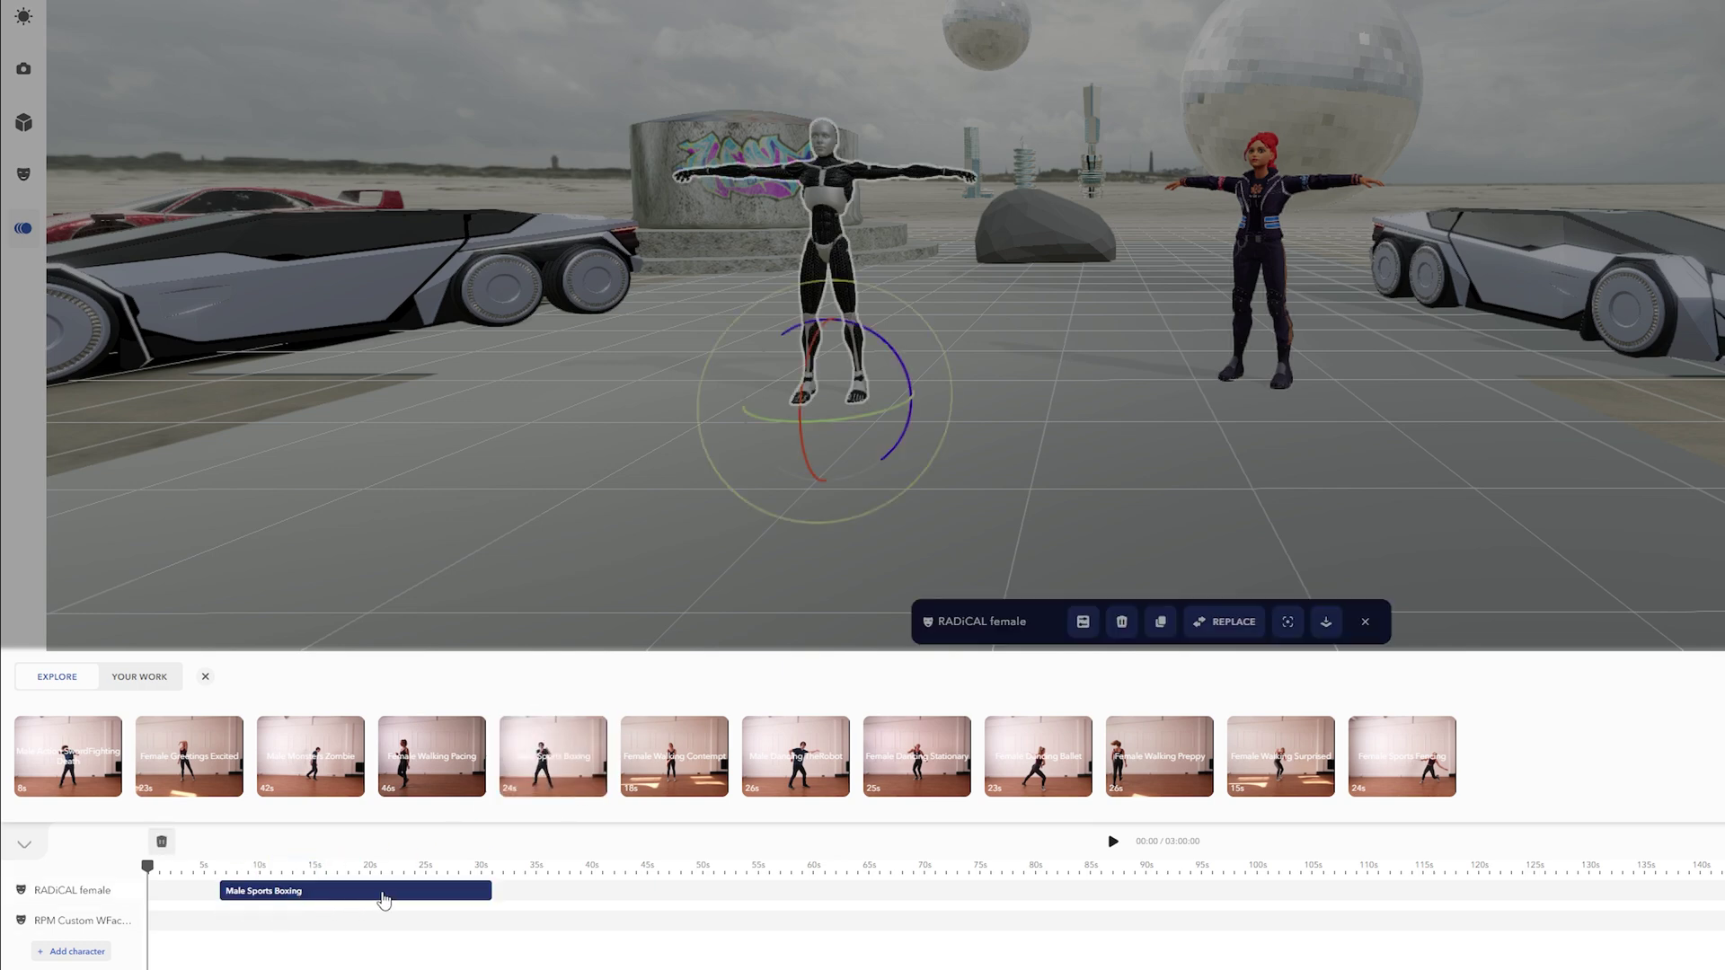
pyautogui.moveTo(384, 900); pyautogui.dragTo(296, 905)
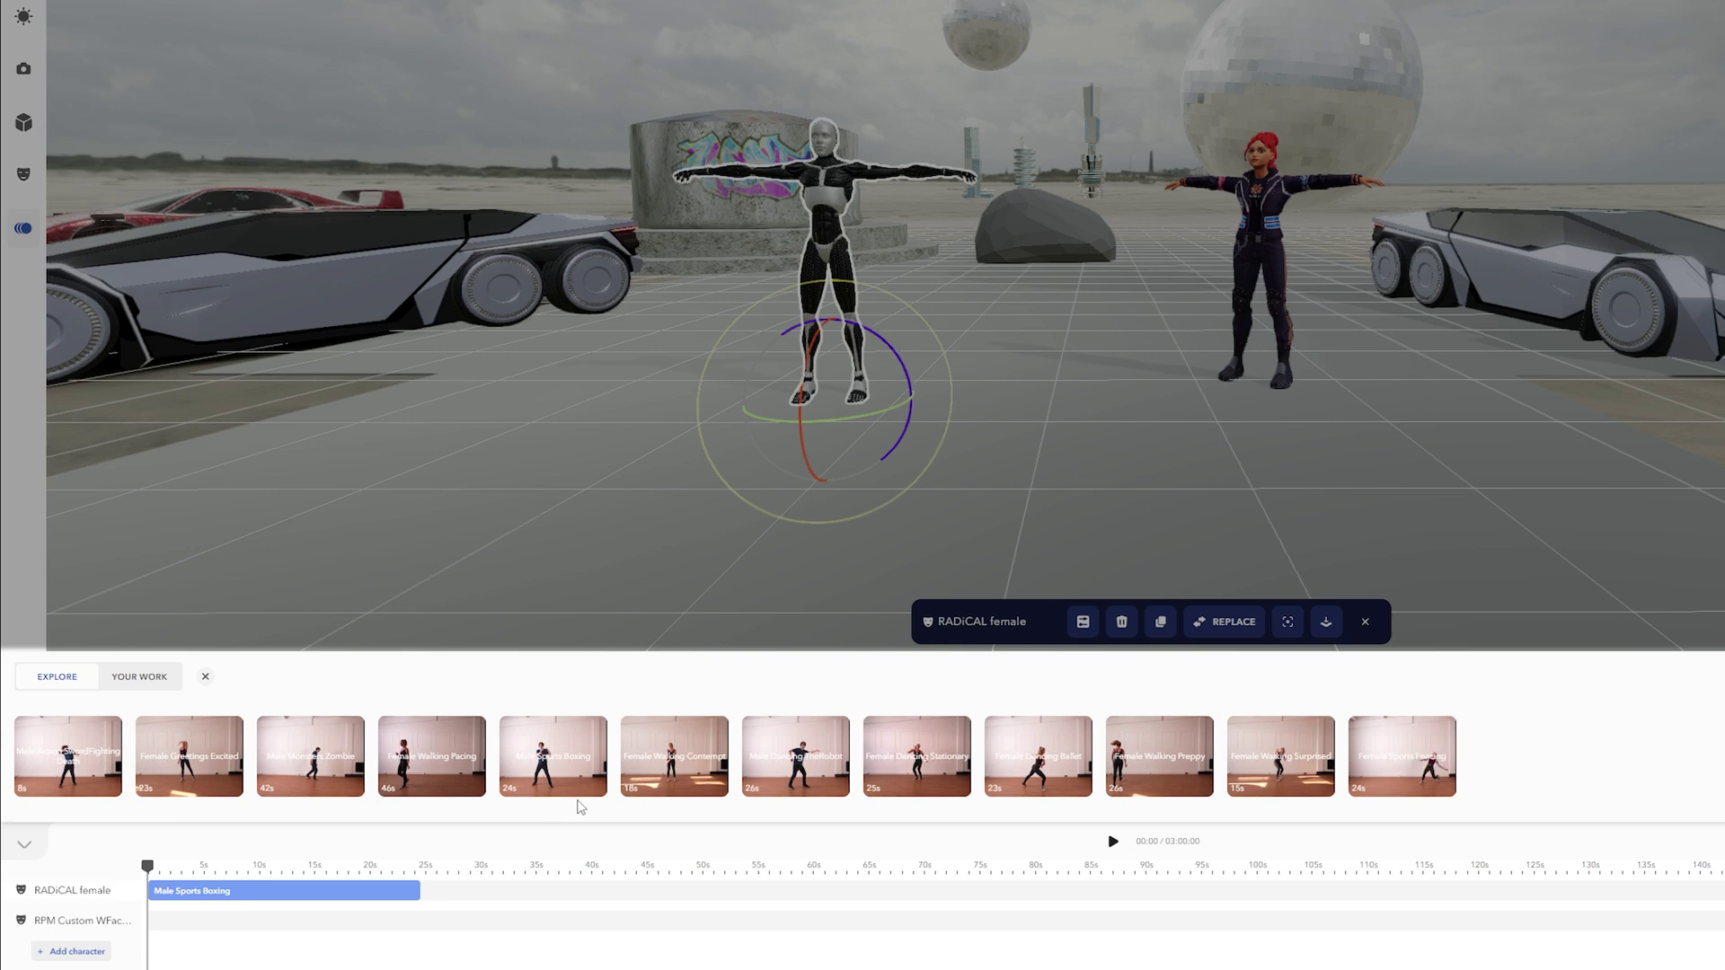
pyautogui.moveTo(827, 774); pyautogui.dragTo(292, 933)
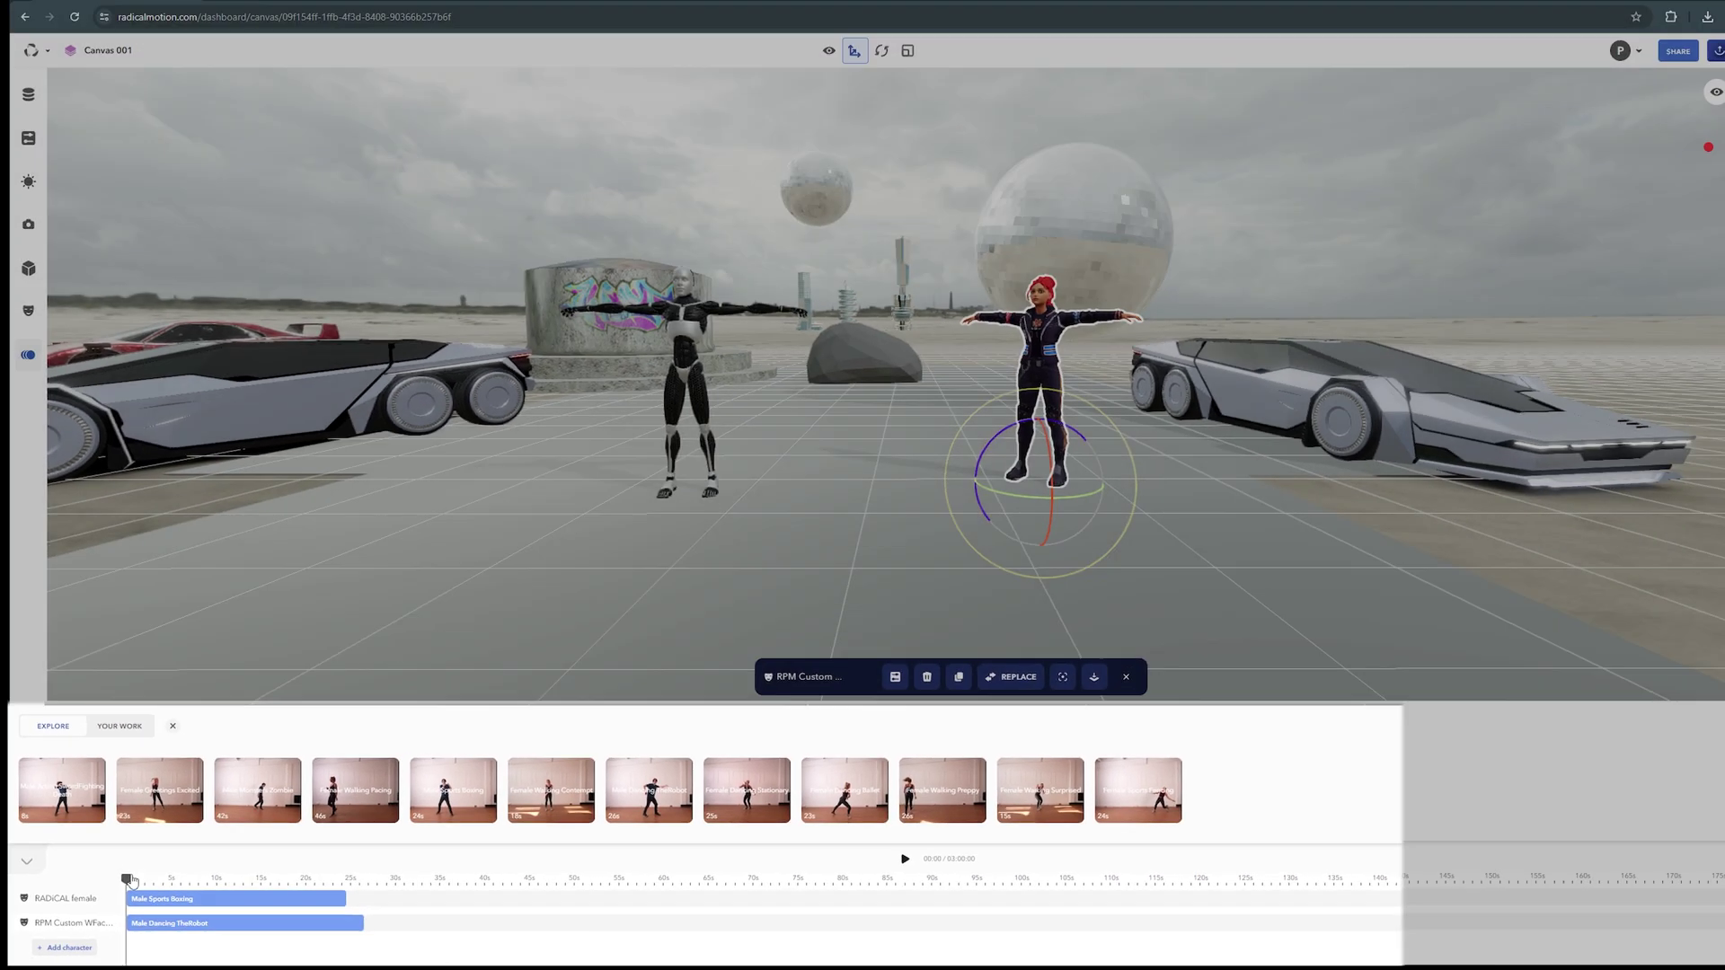
# Step: Play back both characters' animations and deselect the red-haired character
pyautogui.click(905, 858)
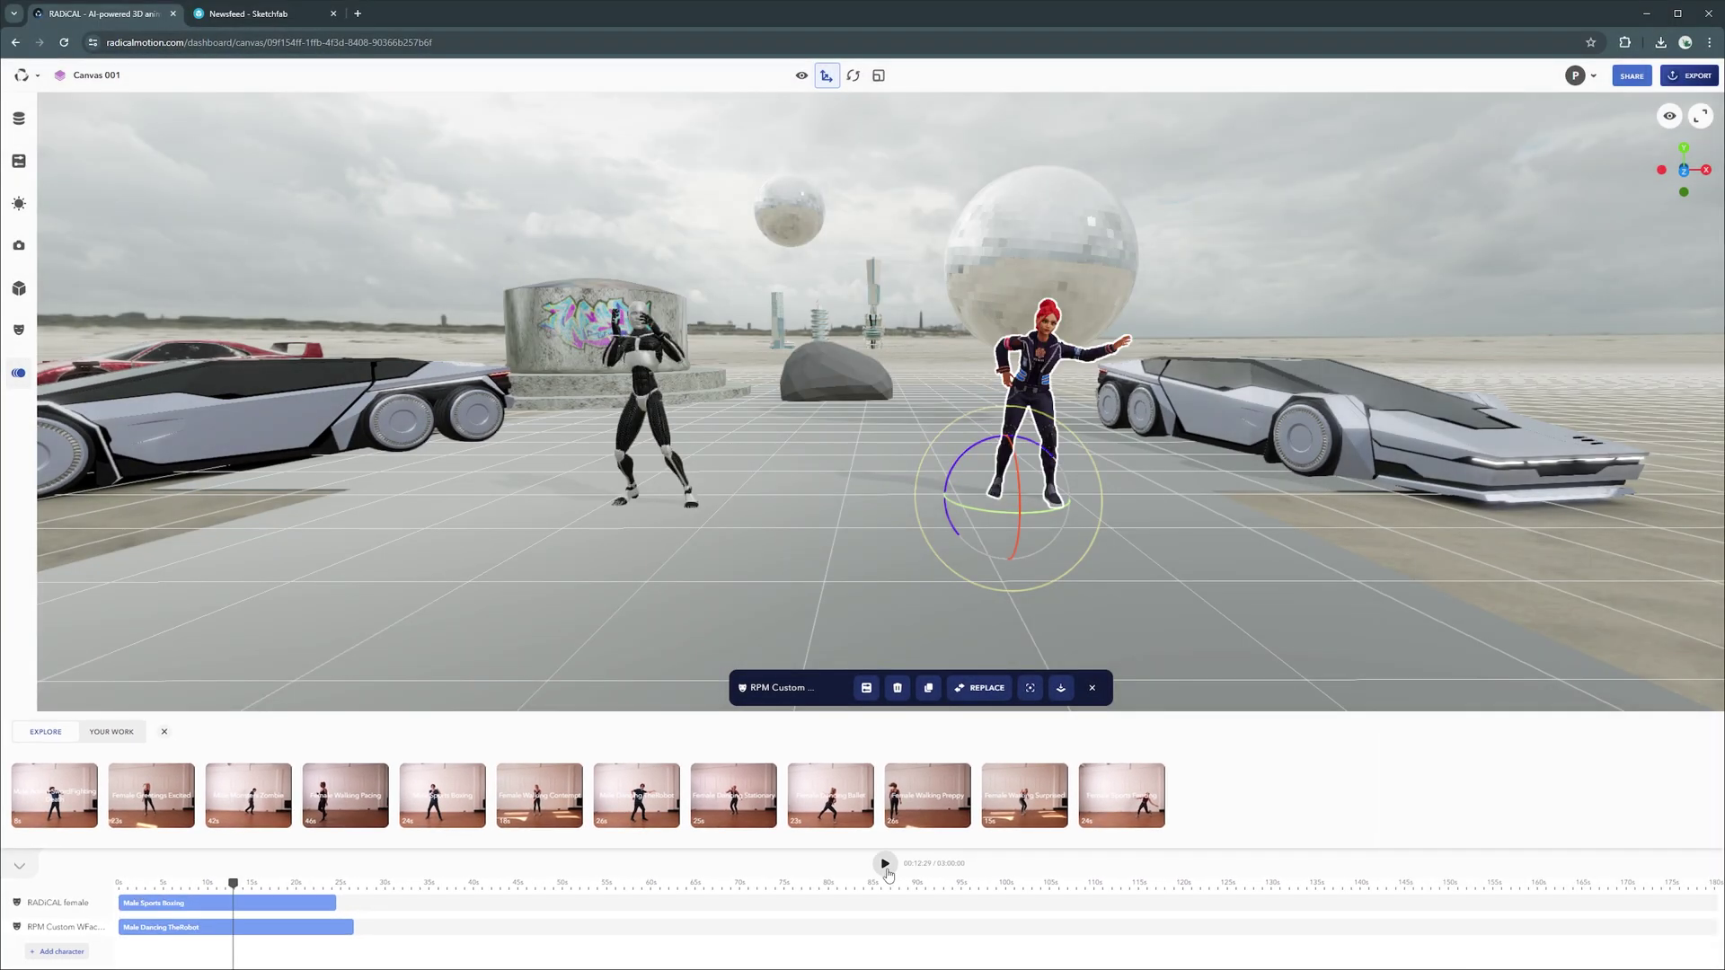
pyautogui.click(885, 866)
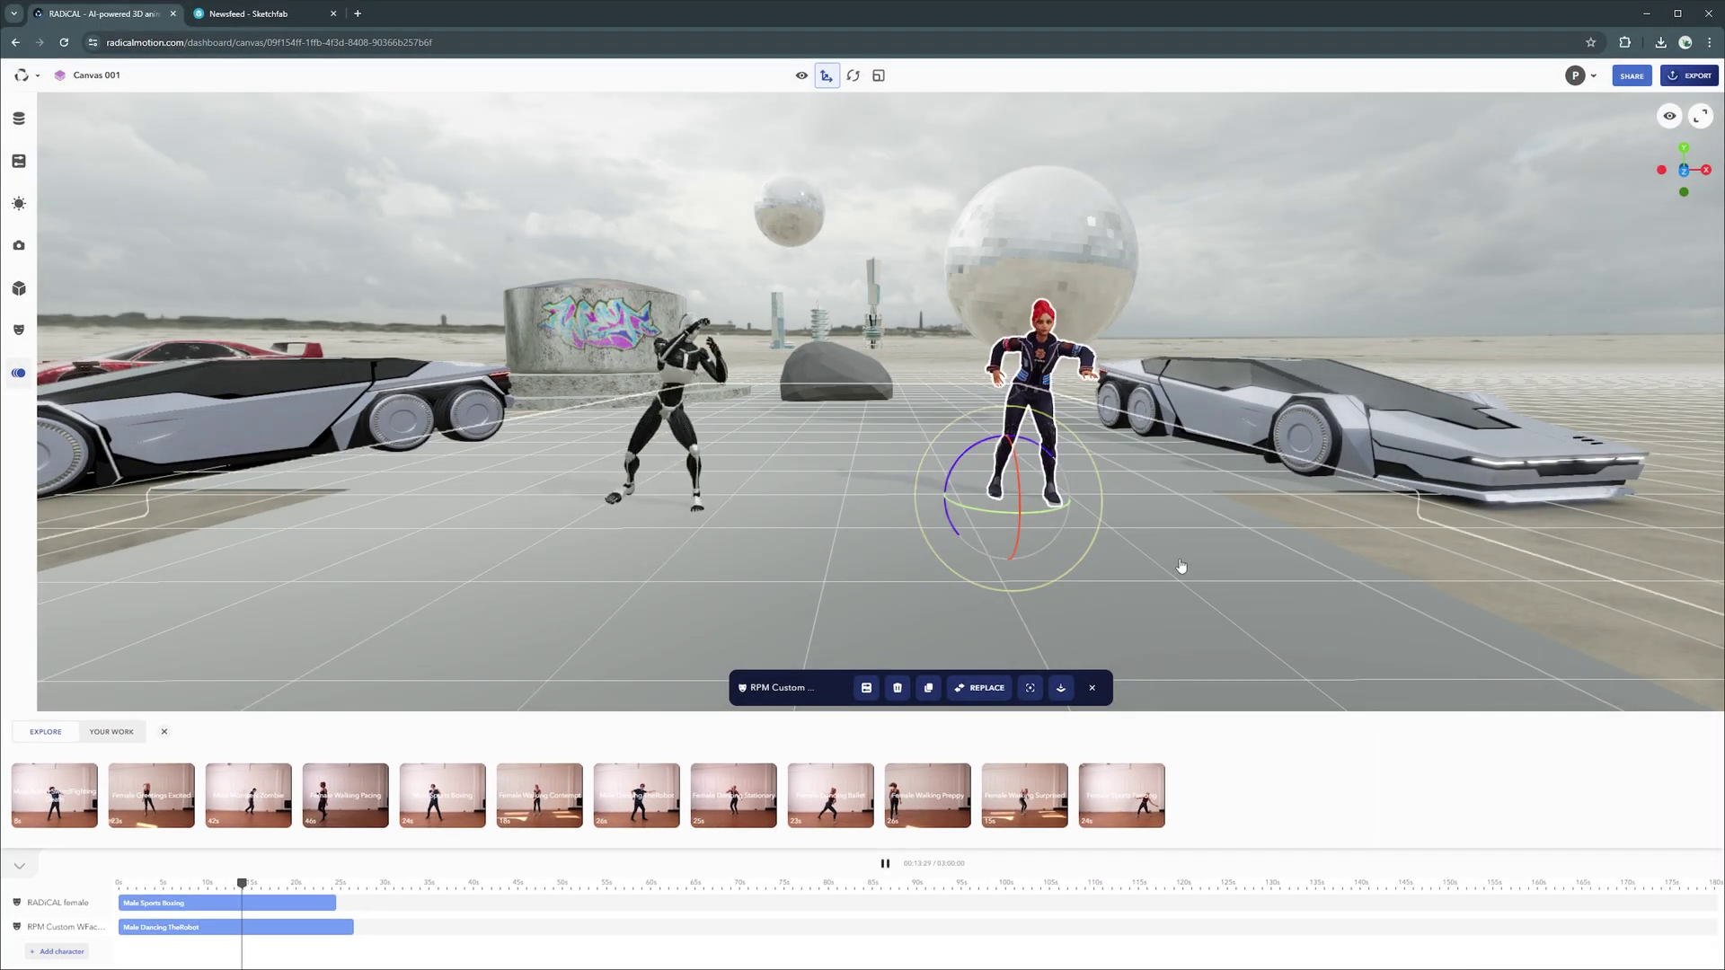
pyautogui.moveTo(1182, 570); pyautogui.dragTo(1242, 560)
pyautogui.click(1236, 553)
pyautogui.scroll(-3, 1242, 568)
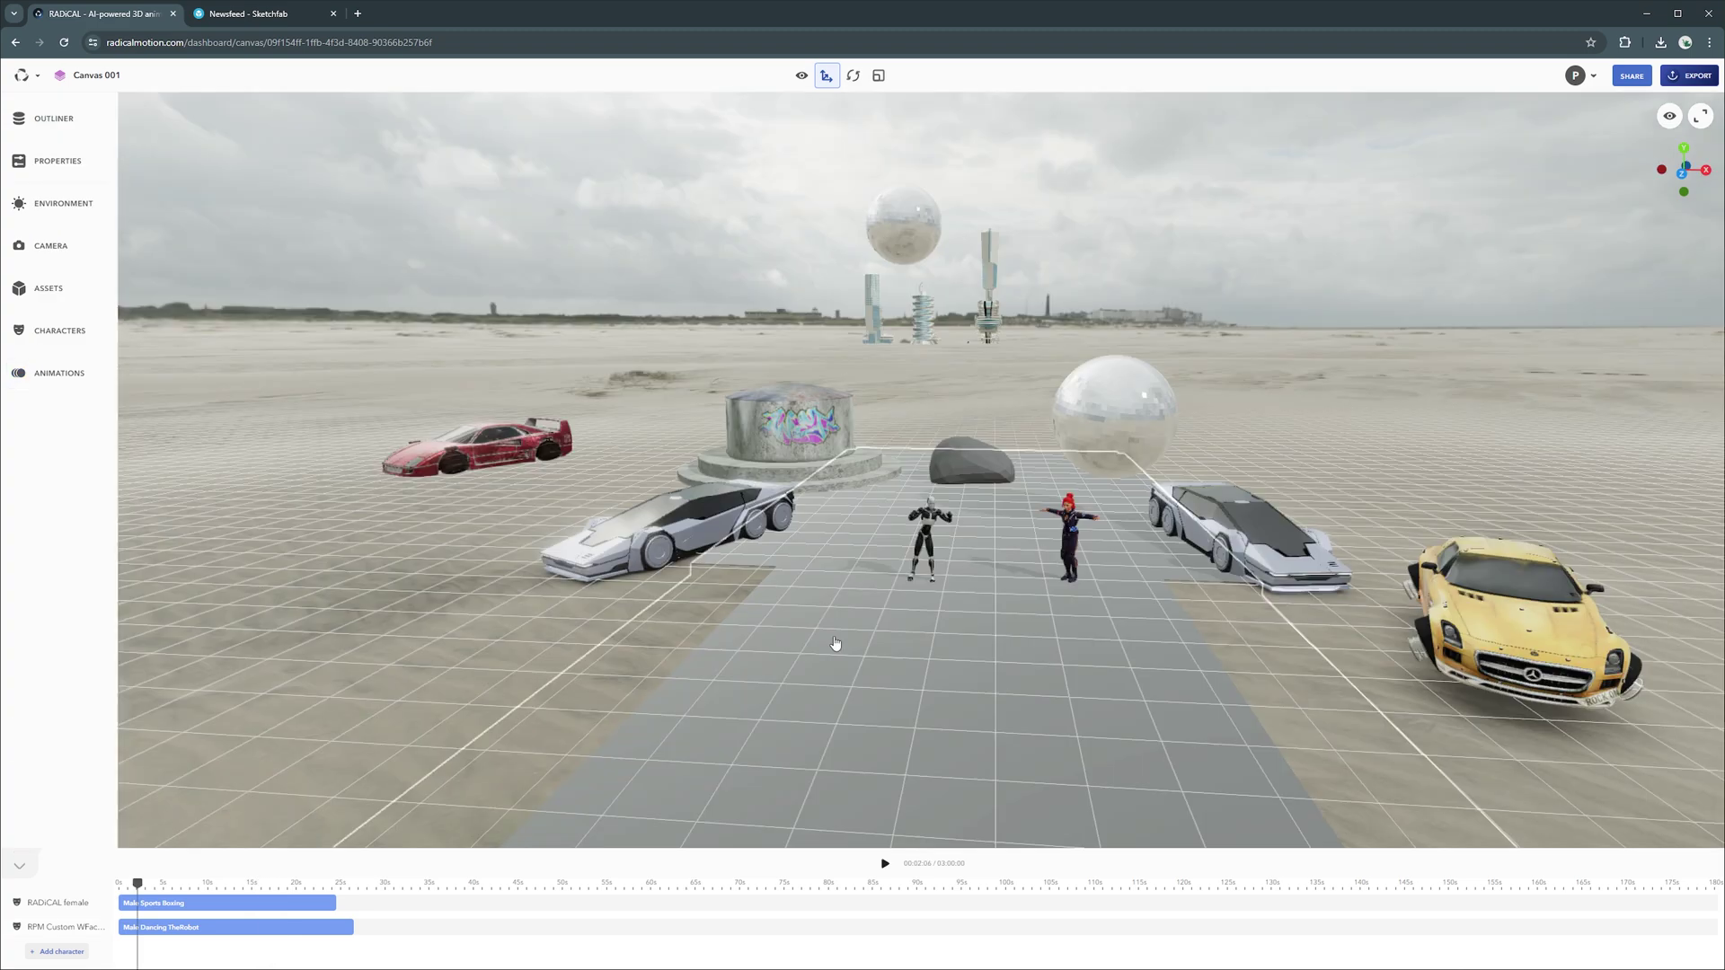
# Step: Turn off floor projection and try the Sunny, Sunset, Cloudy and Night environments, returning to Overcast
pyautogui.click(84, 205)
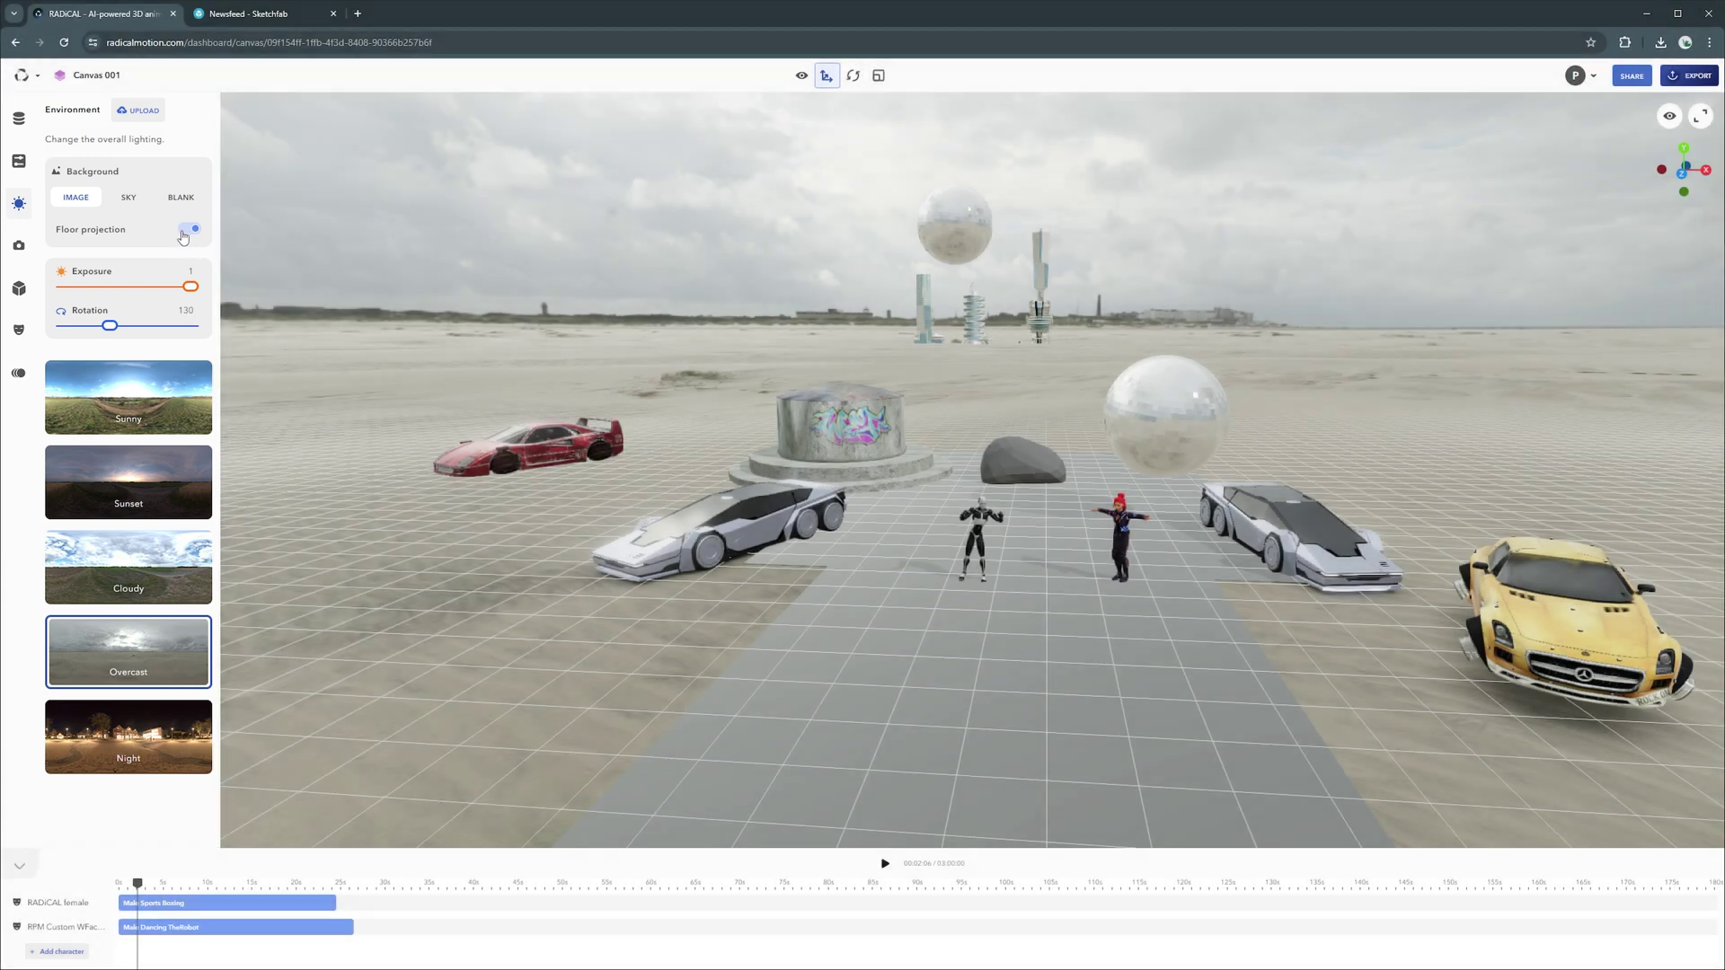
pyautogui.click(184, 233)
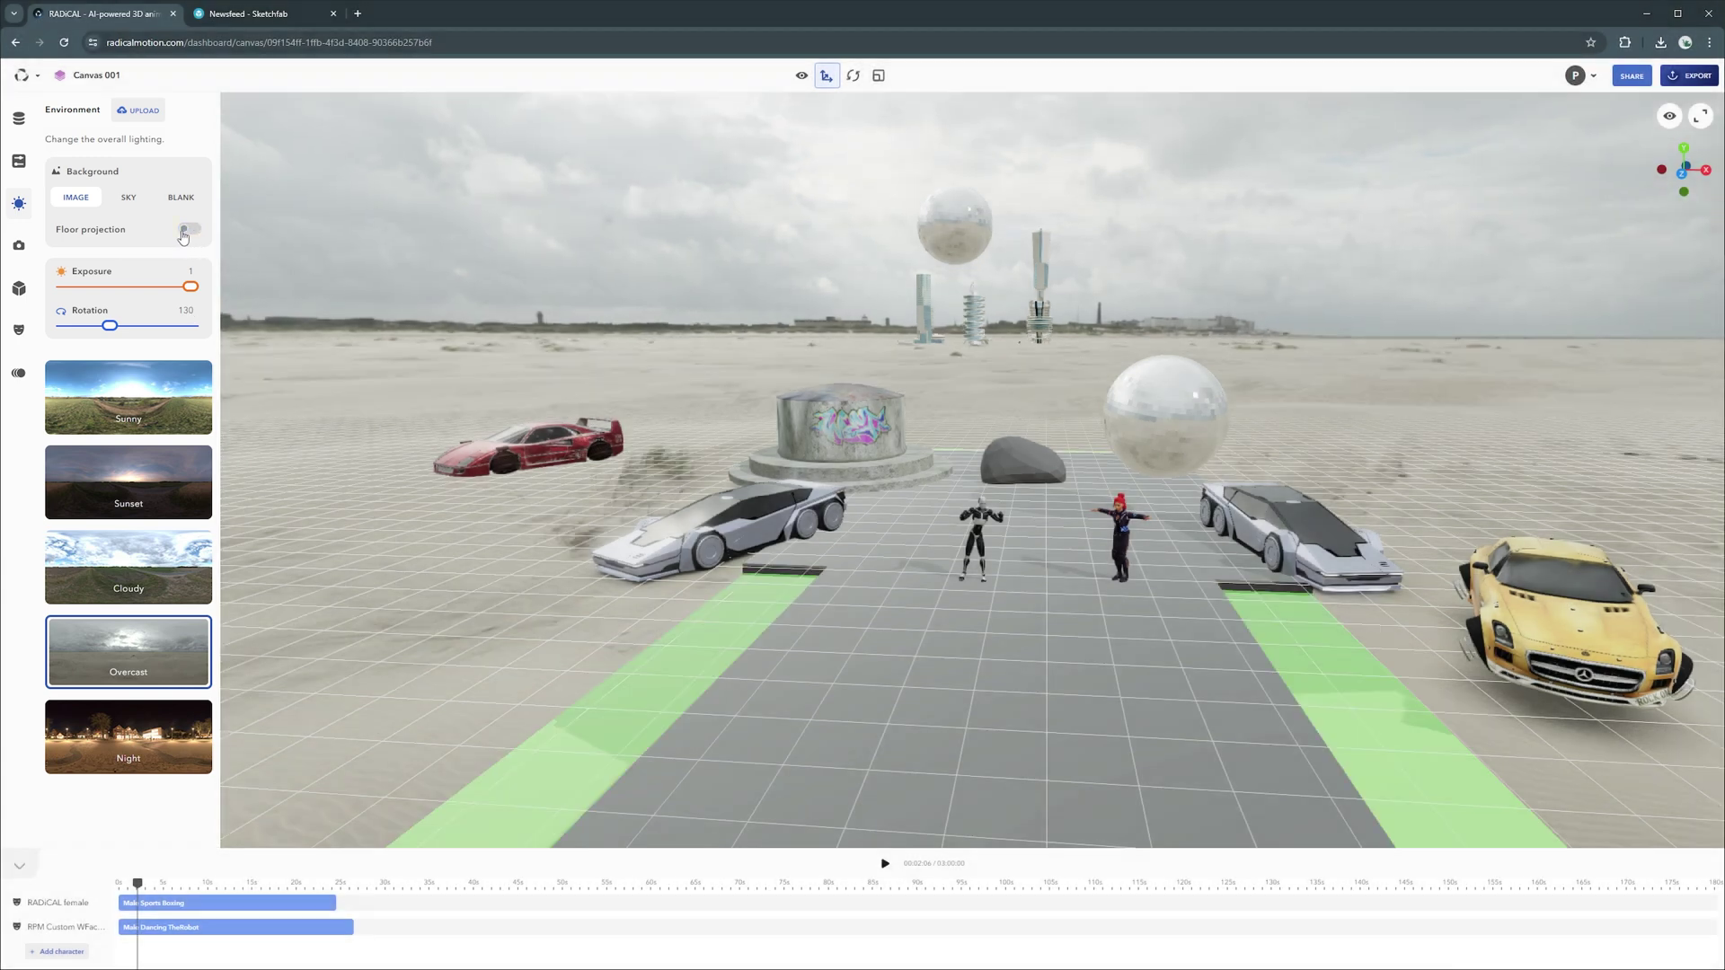
pyautogui.click(153, 382)
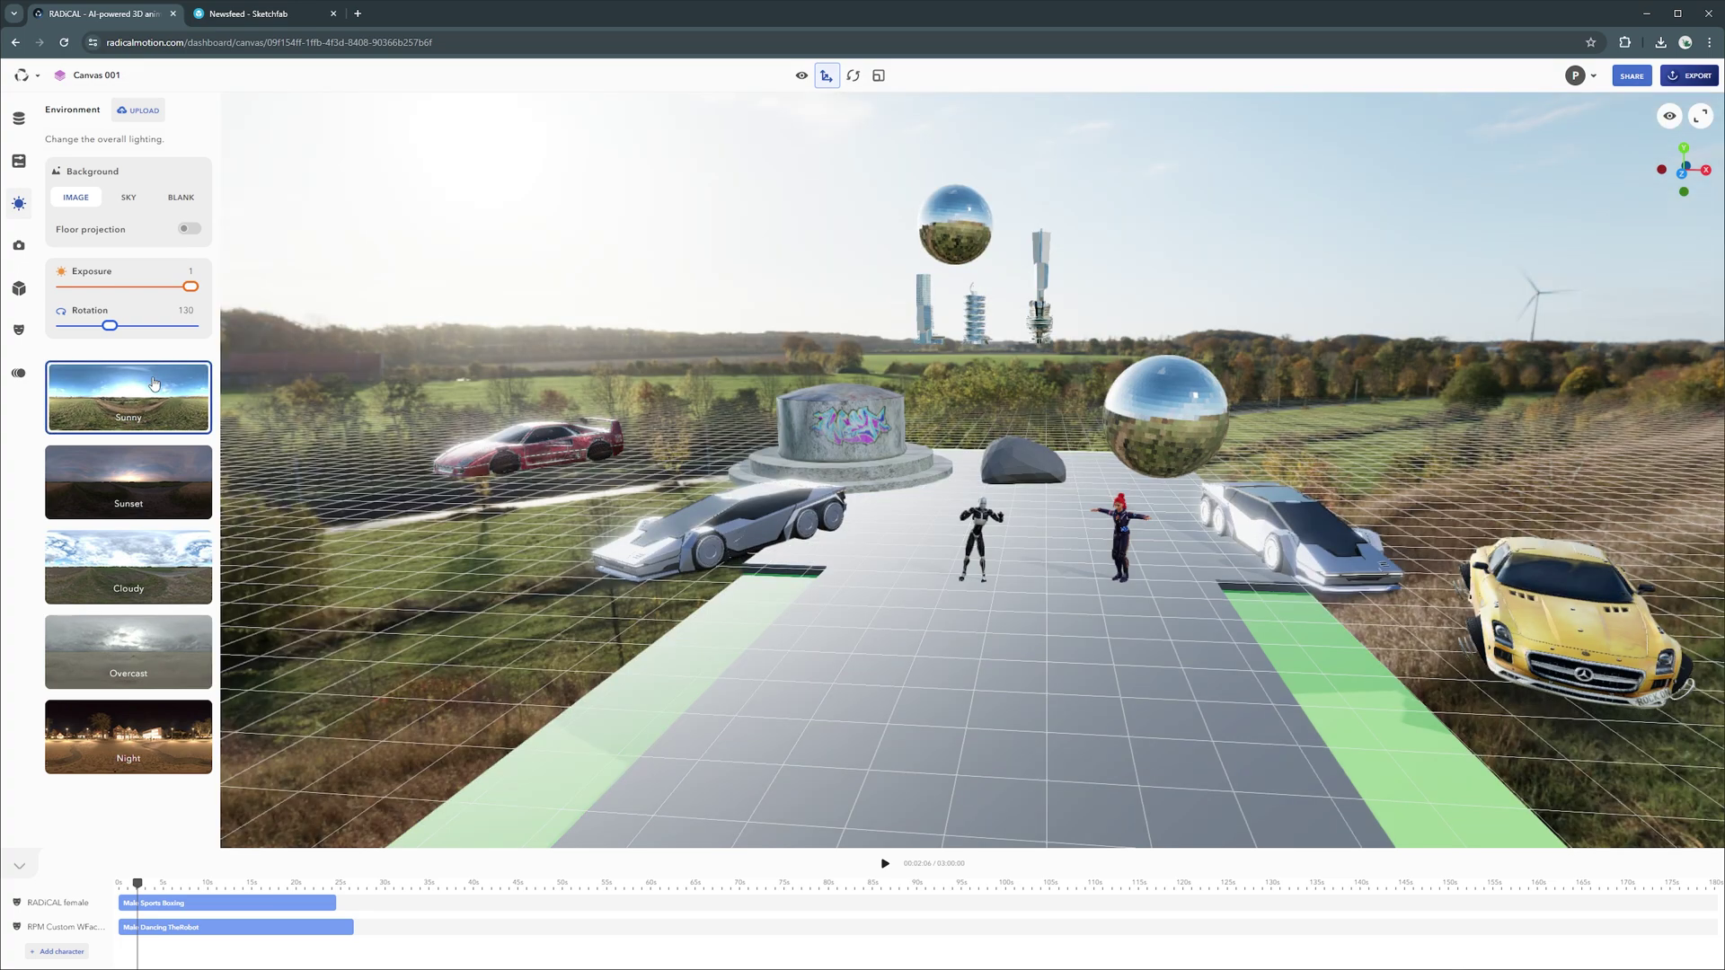
pyautogui.click(129, 473)
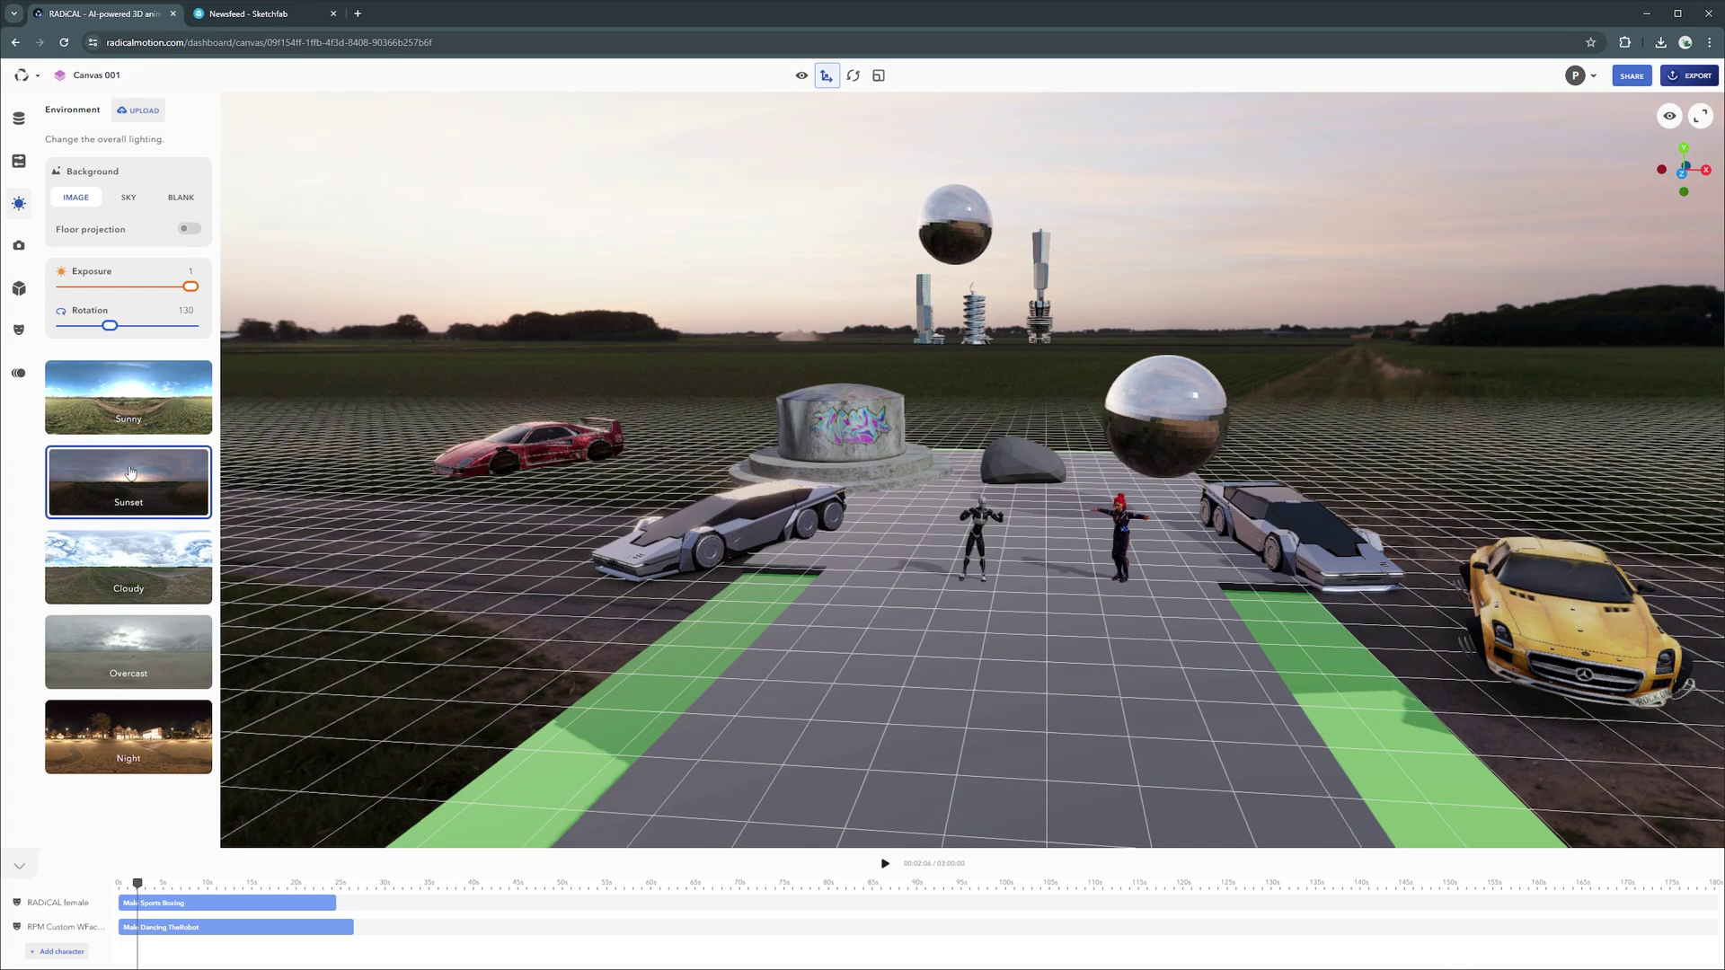
pyautogui.click(122, 554)
pyautogui.click(104, 633)
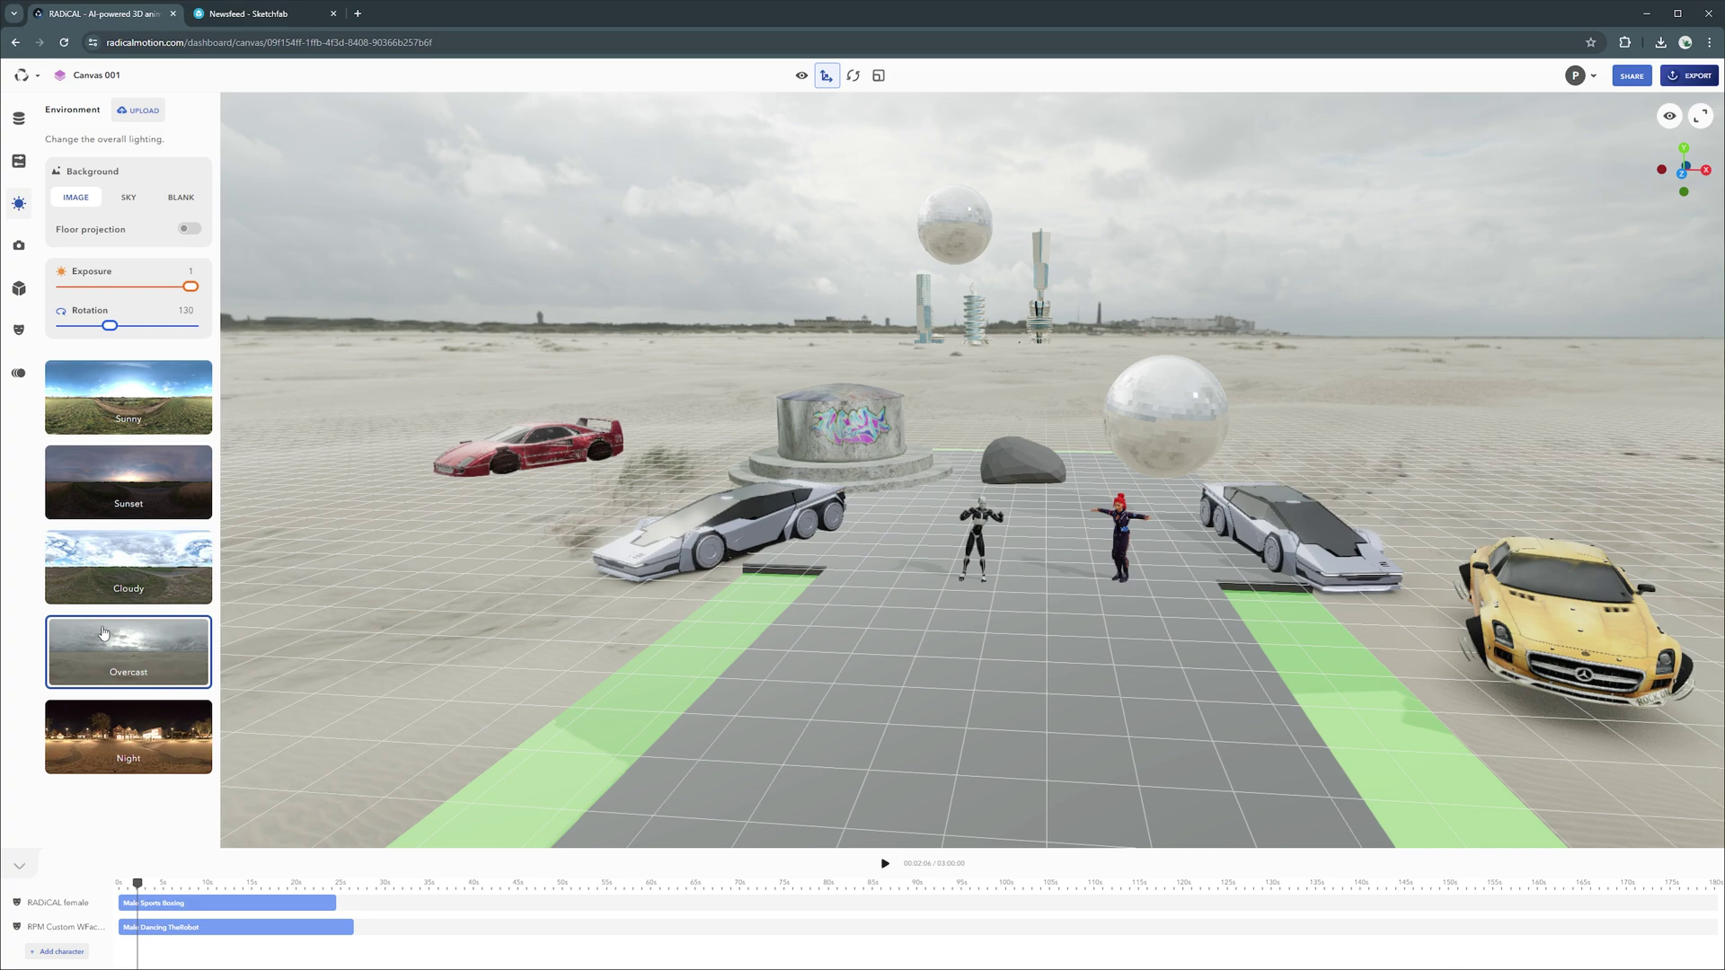
pyautogui.click(97, 734)
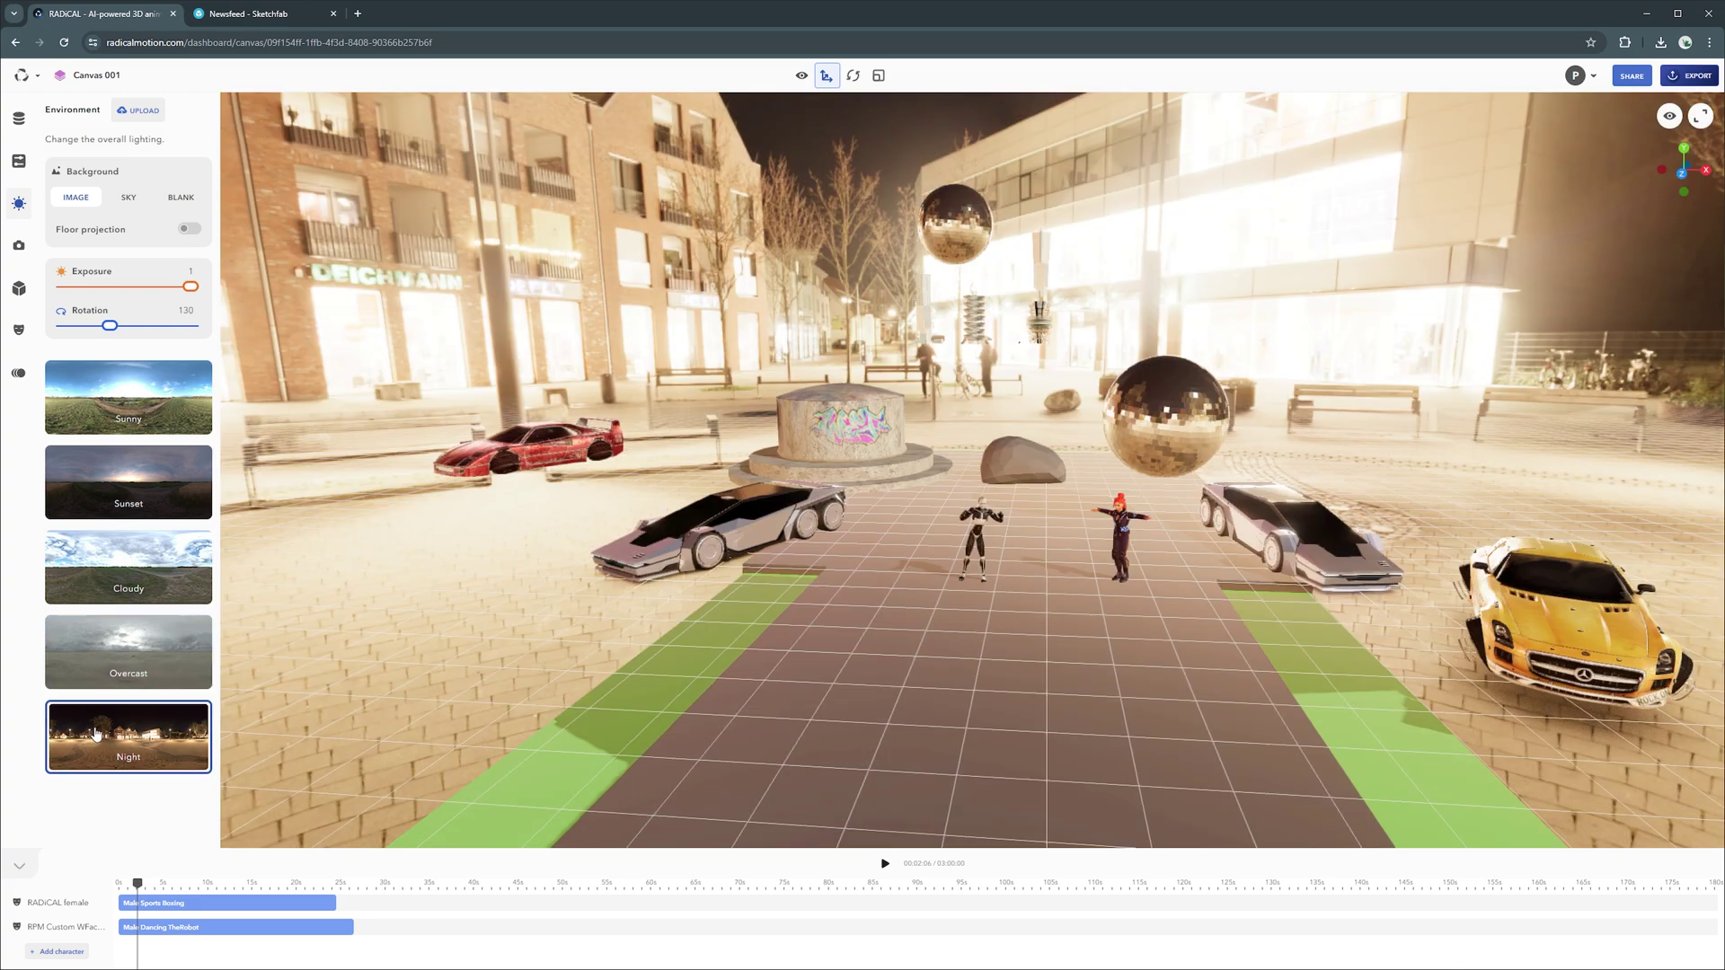
pyautogui.click(101, 665)
# Step: Try the Sky and Blank backgrounds, restore the Image background and turn floor projection back on
pyautogui.click(128, 200)
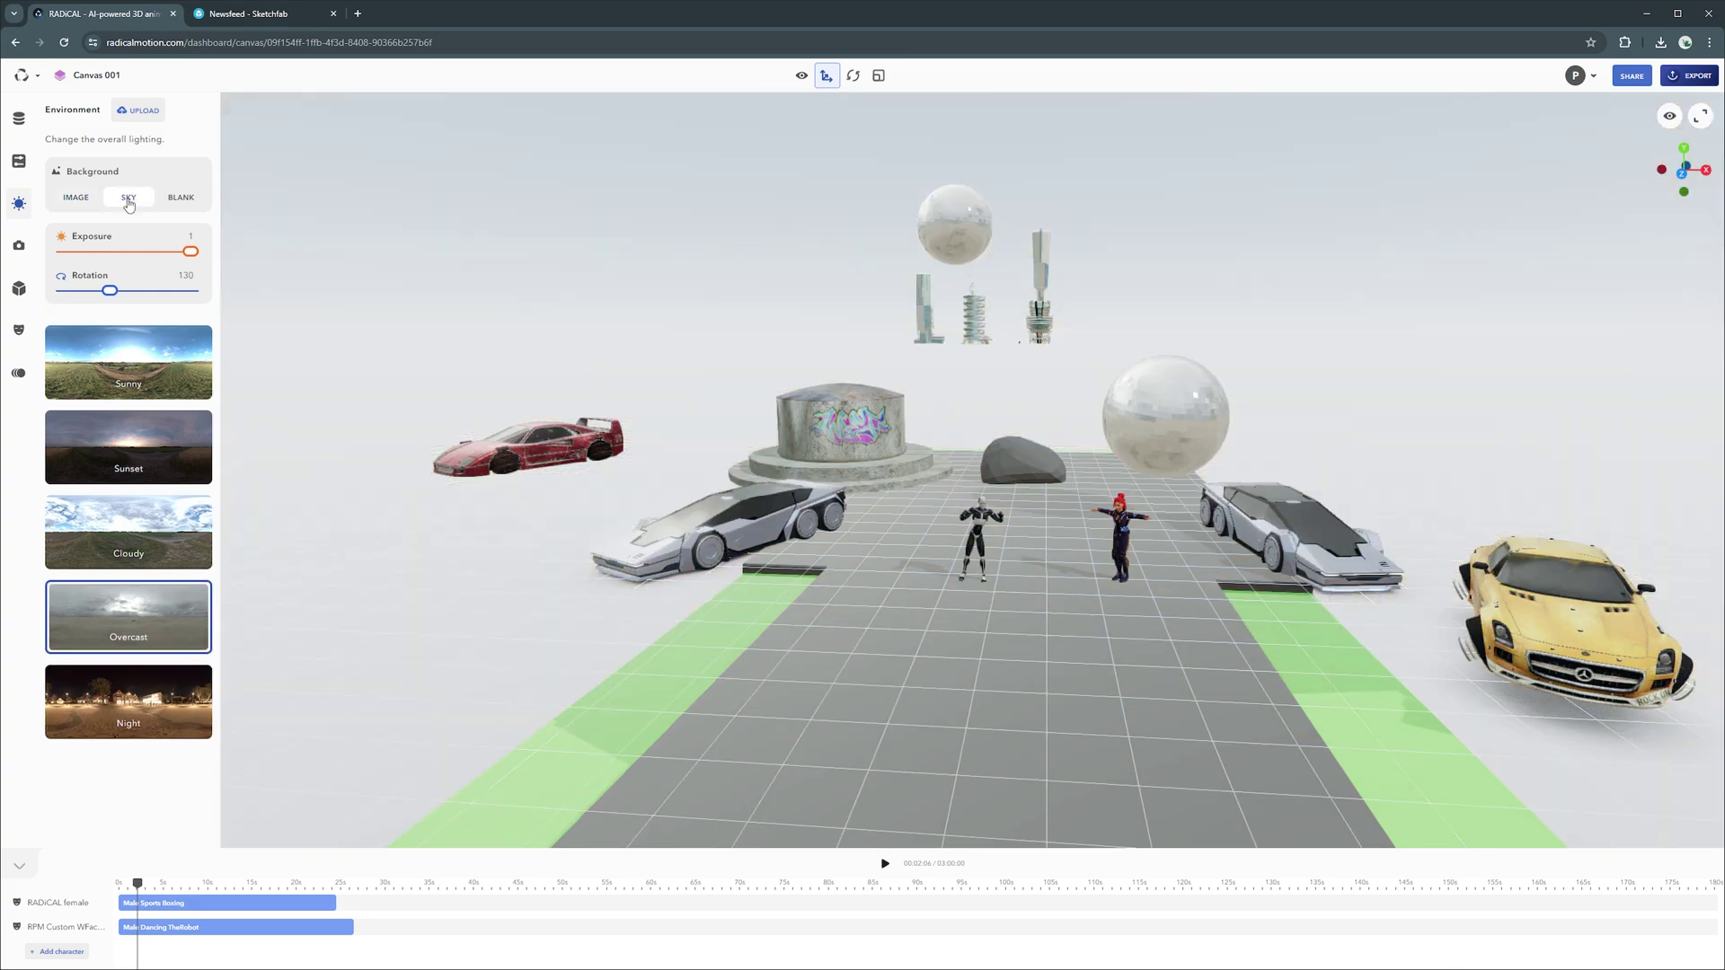
pyautogui.click(183, 199)
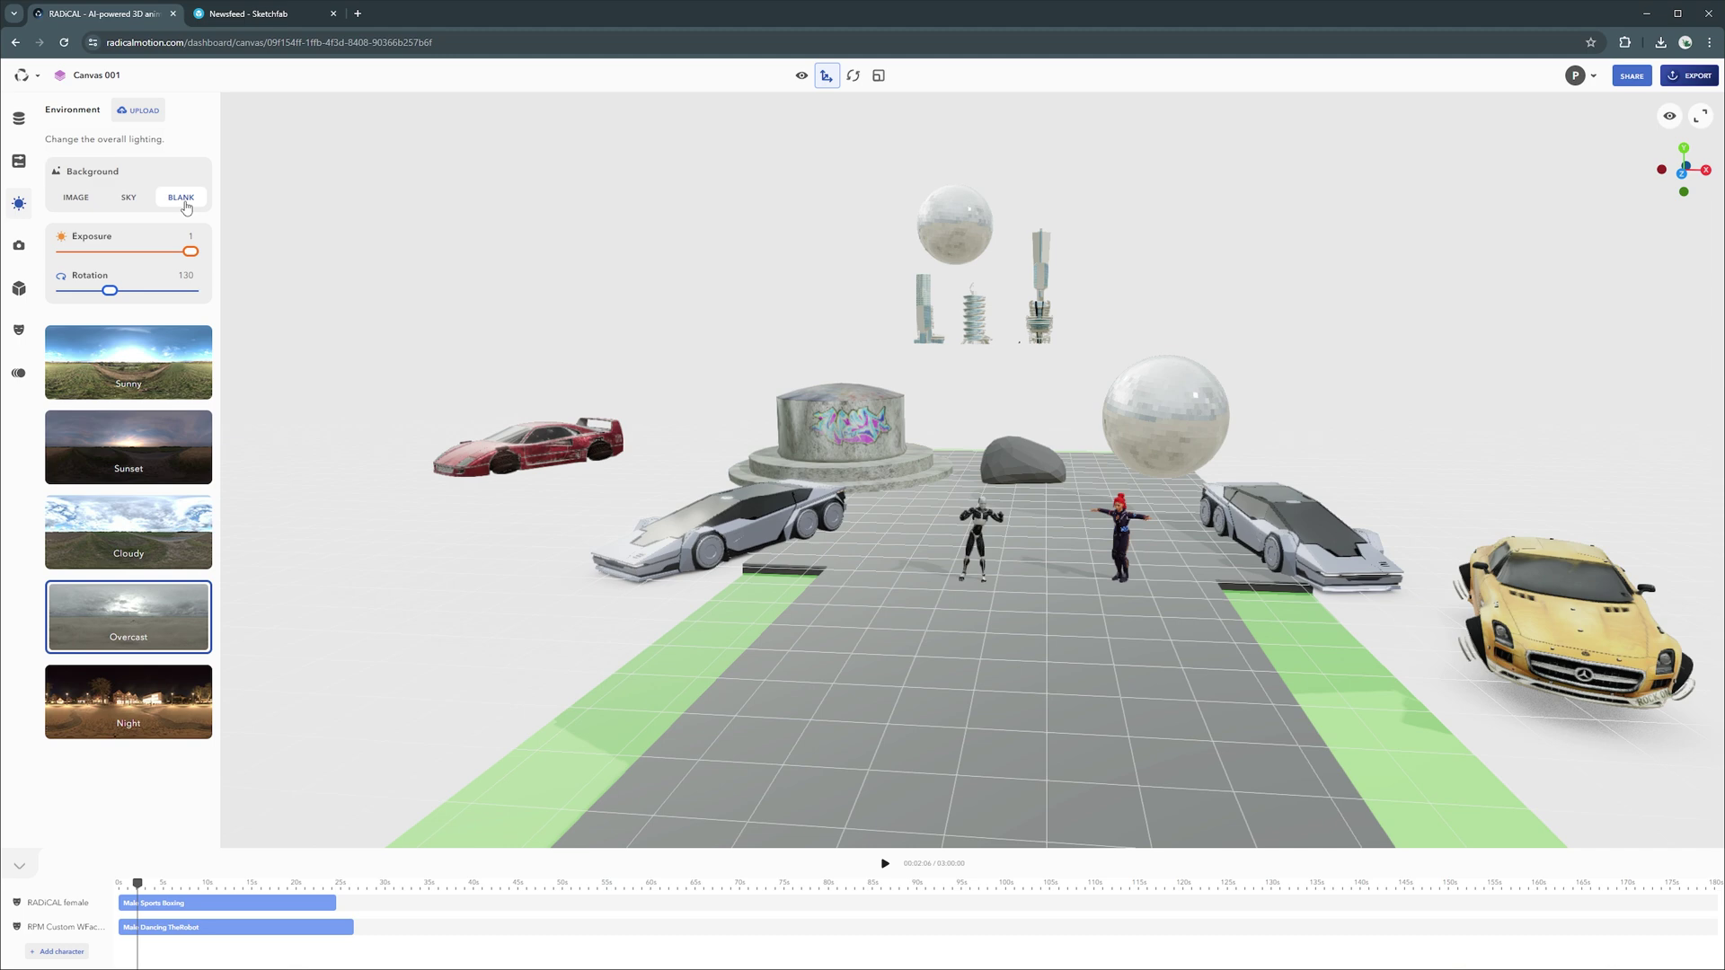
pyautogui.click(131, 200)
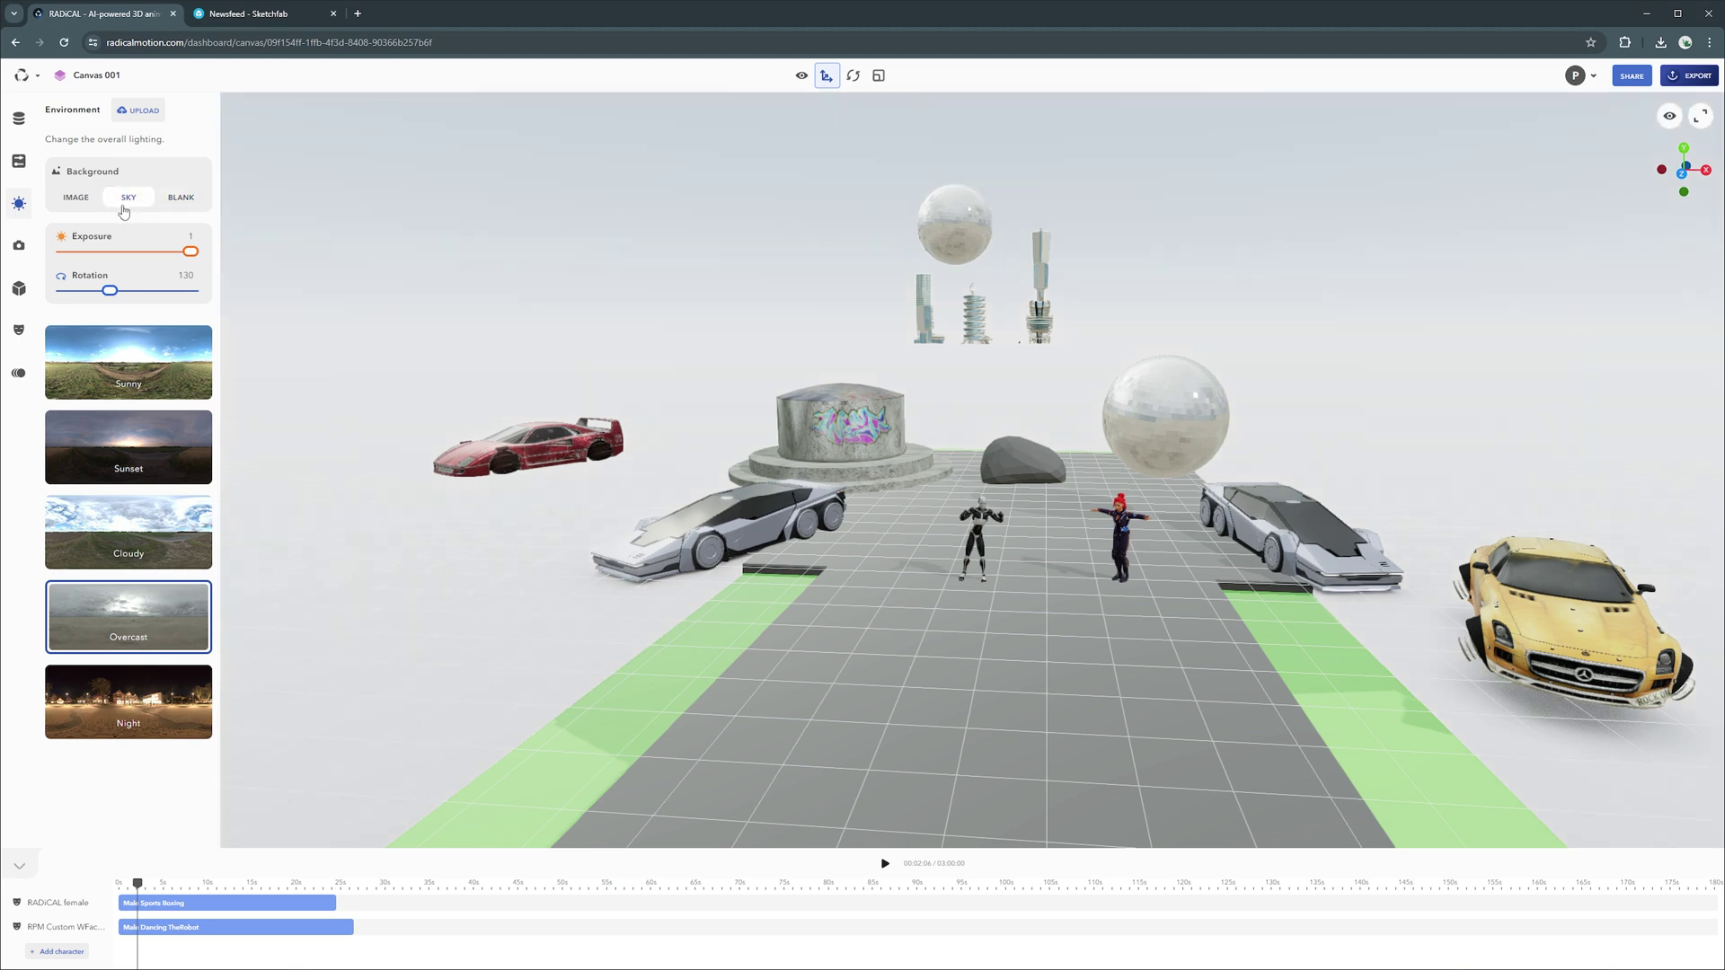
pyautogui.click(89, 201)
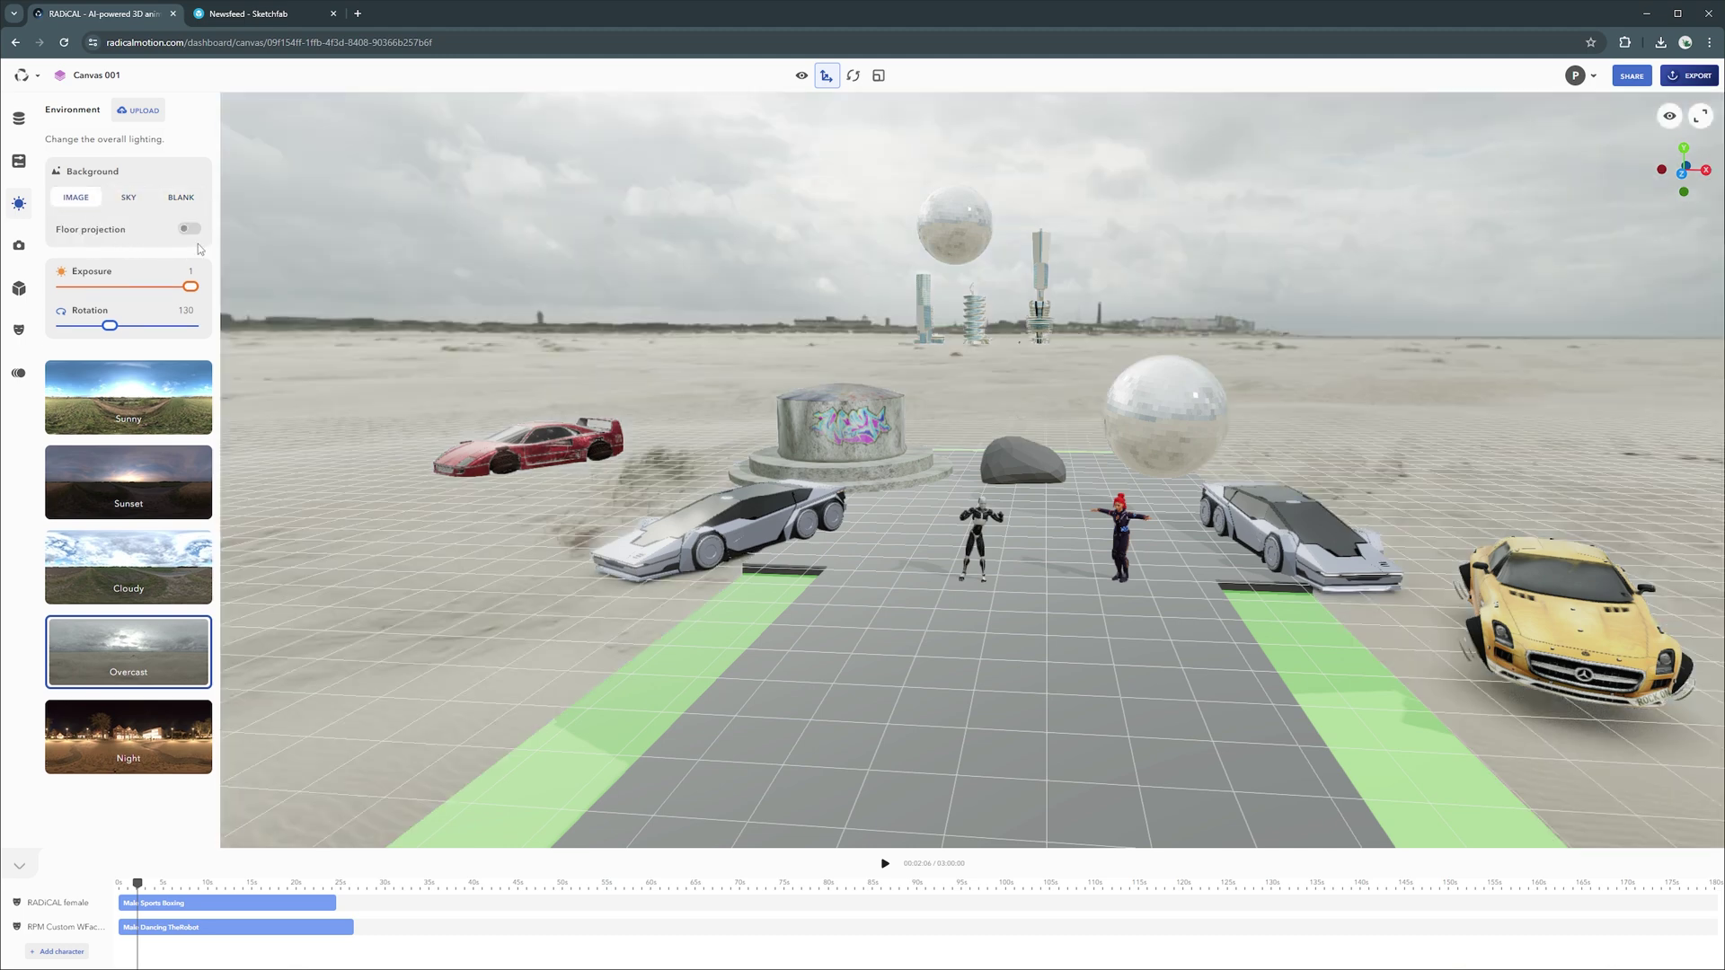
pyautogui.click(190, 230)
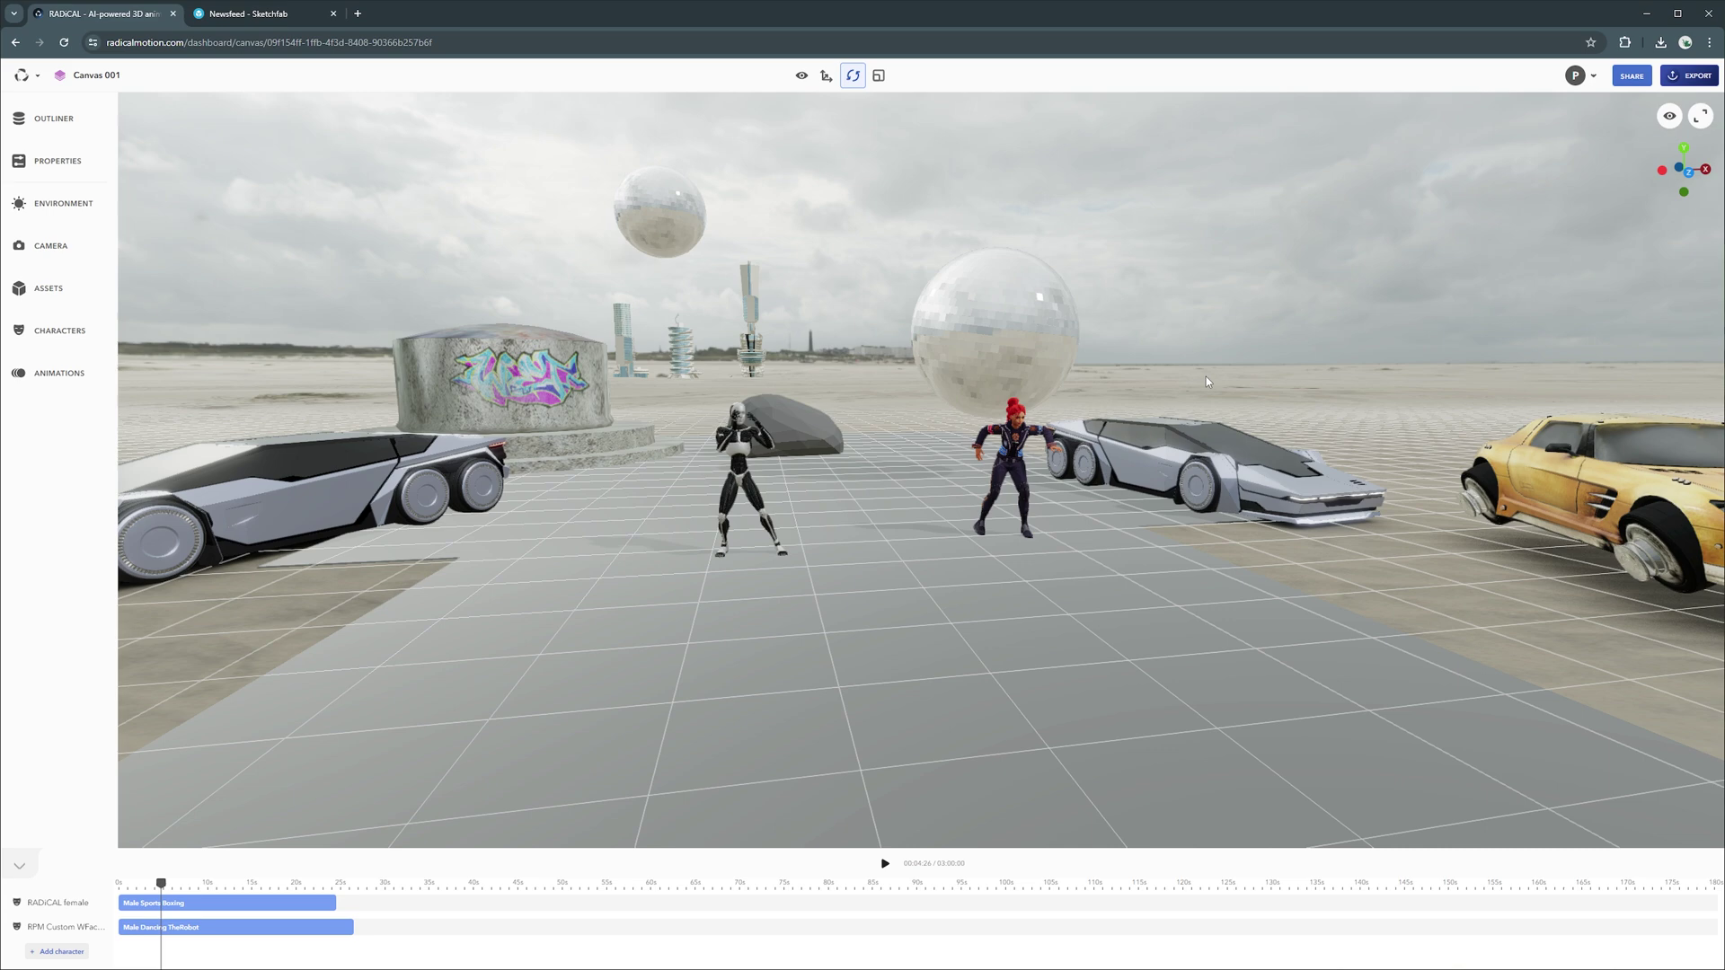
# Step: Add an Ultra Wide 17 mm camera in front of the two characters and adjust its placement
pyautogui.click(79, 248)
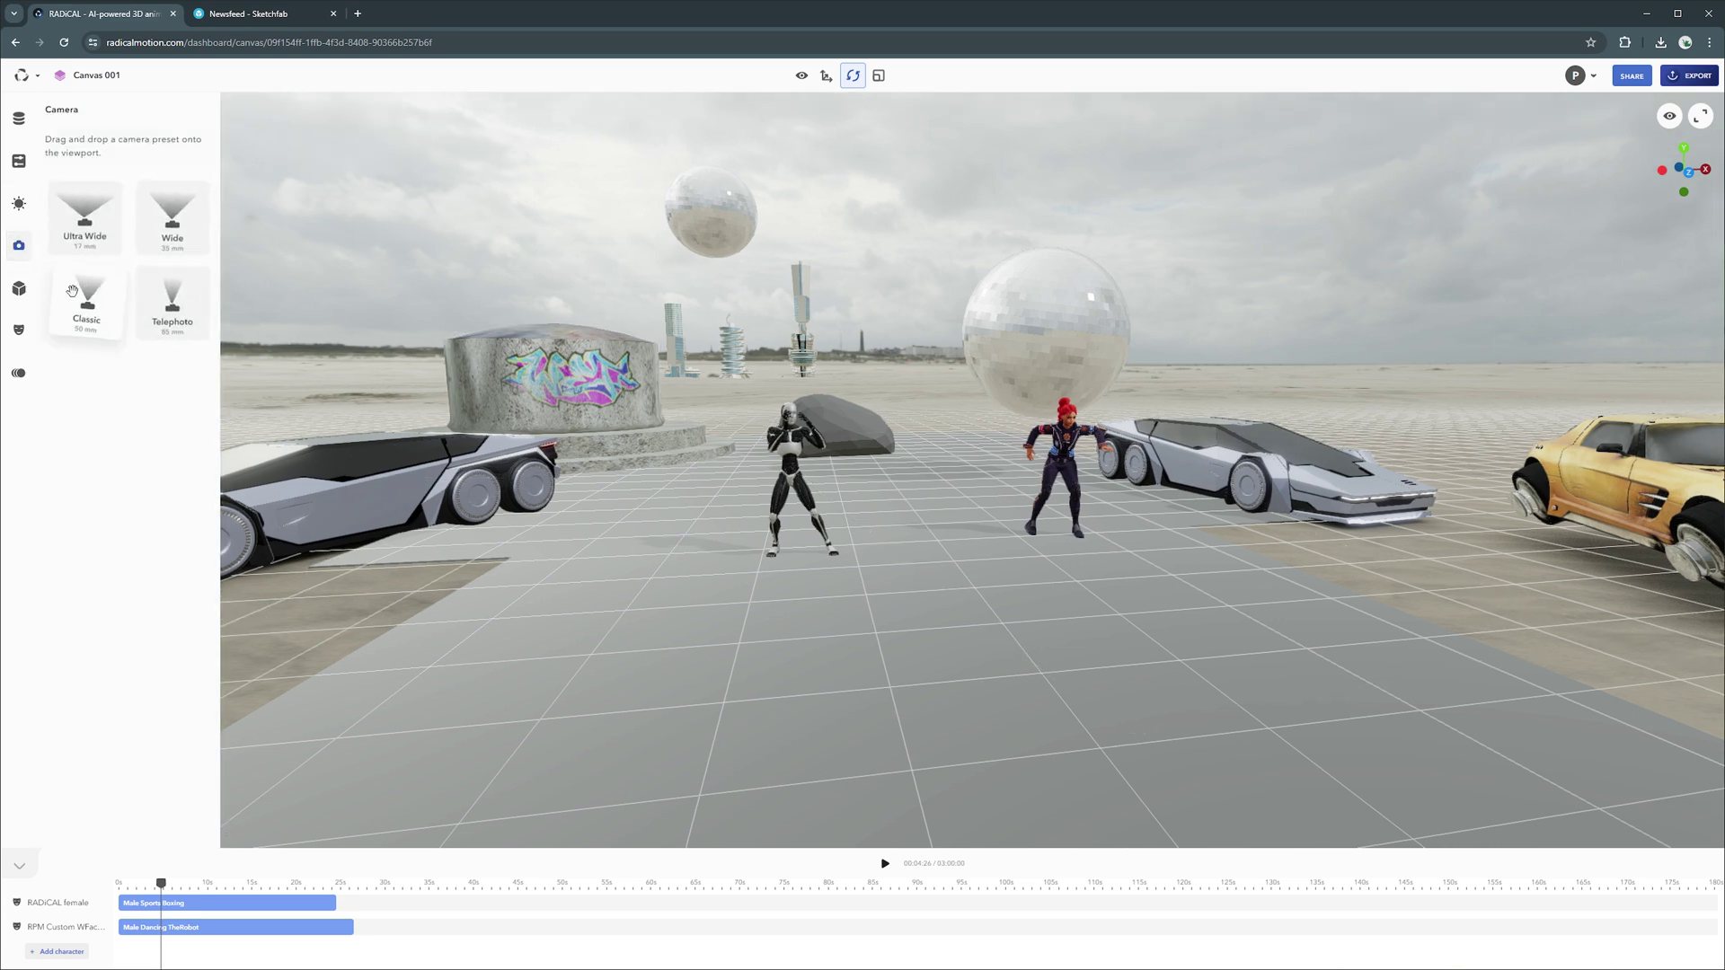
pyautogui.moveTo(85, 215); pyautogui.dragTo(1065, 550)
pyautogui.scroll(-3, 1098, 607)
pyautogui.scroll(-4, 1096, 603)
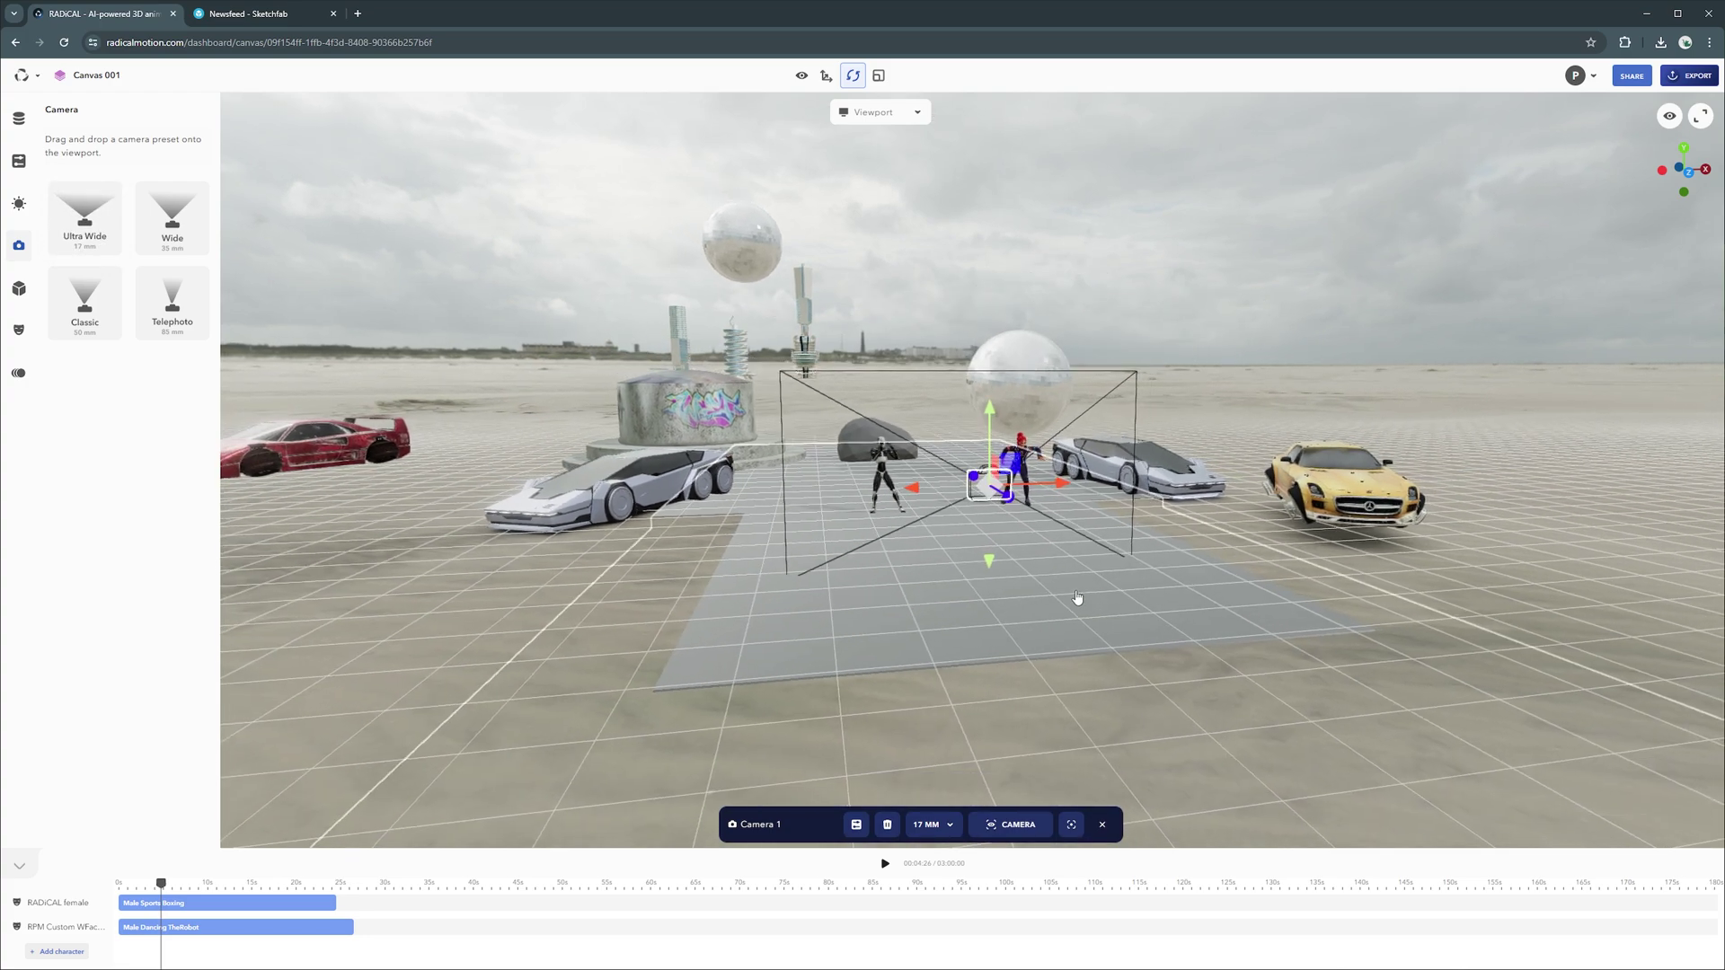
pyautogui.scroll(4, 1078, 600)
pyautogui.moveTo(1023, 511); pyautogui.dragTo(1057, 434)
pyautogui.press('e')
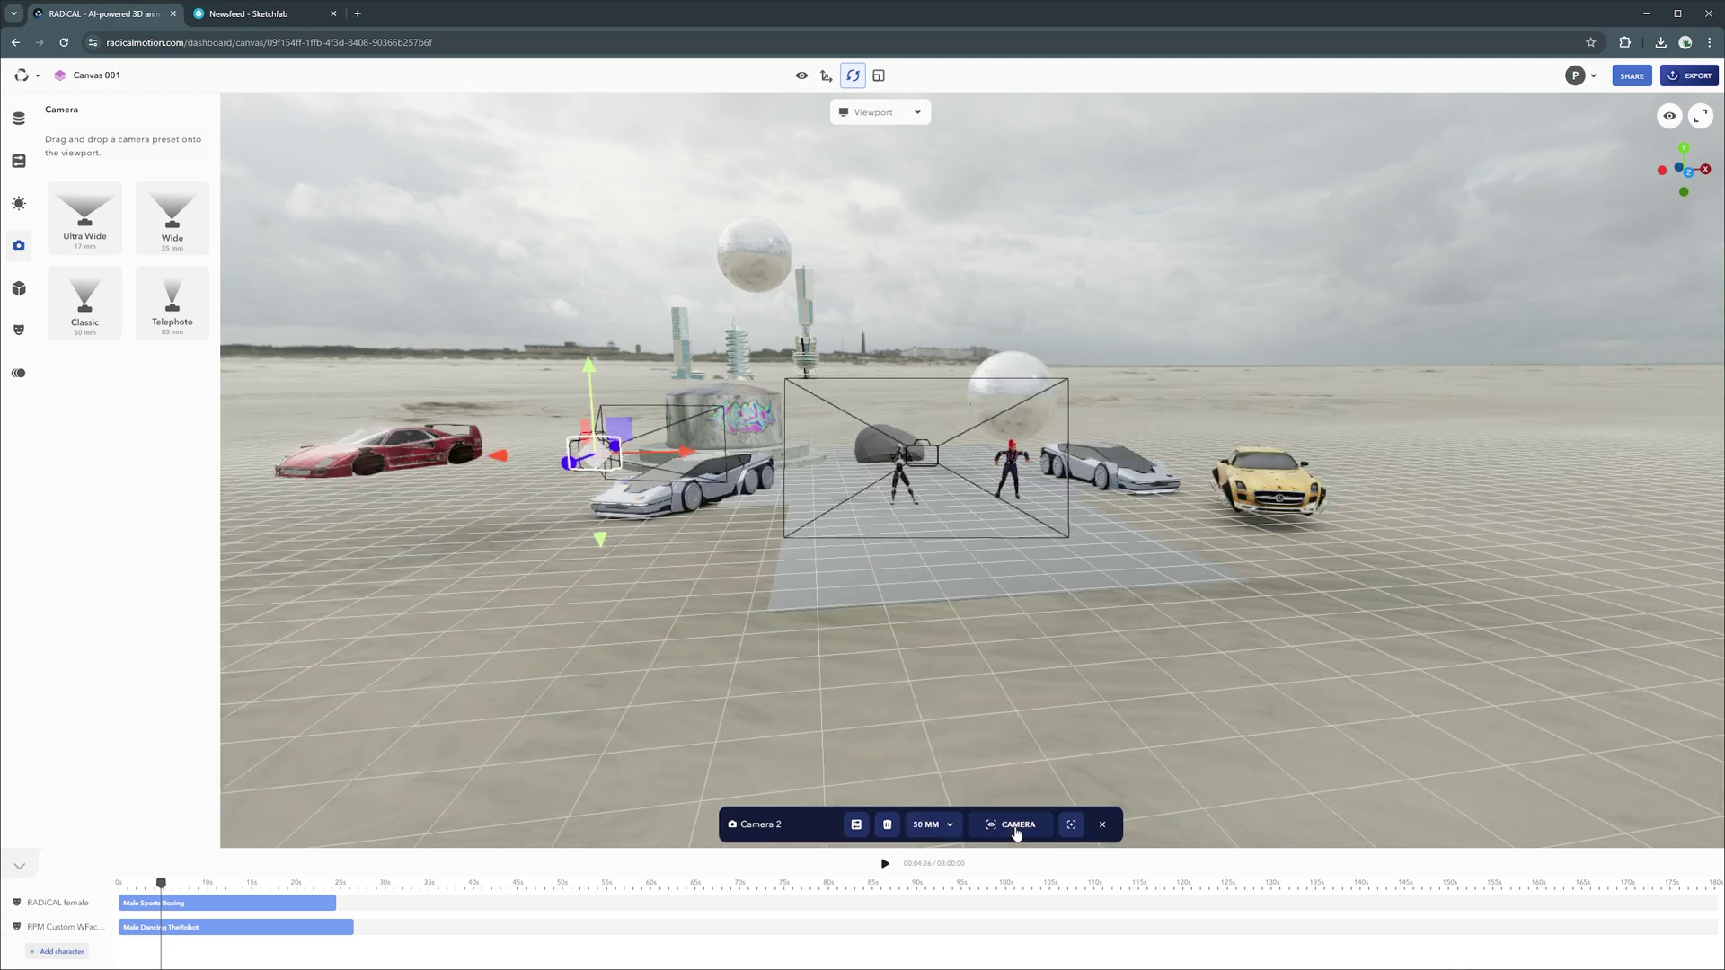
# Step: Look through the 50 mm Camera 2 and the 85 mm Camera 3, reframing each shot on the characters
pyautogui.click(1015, 825)
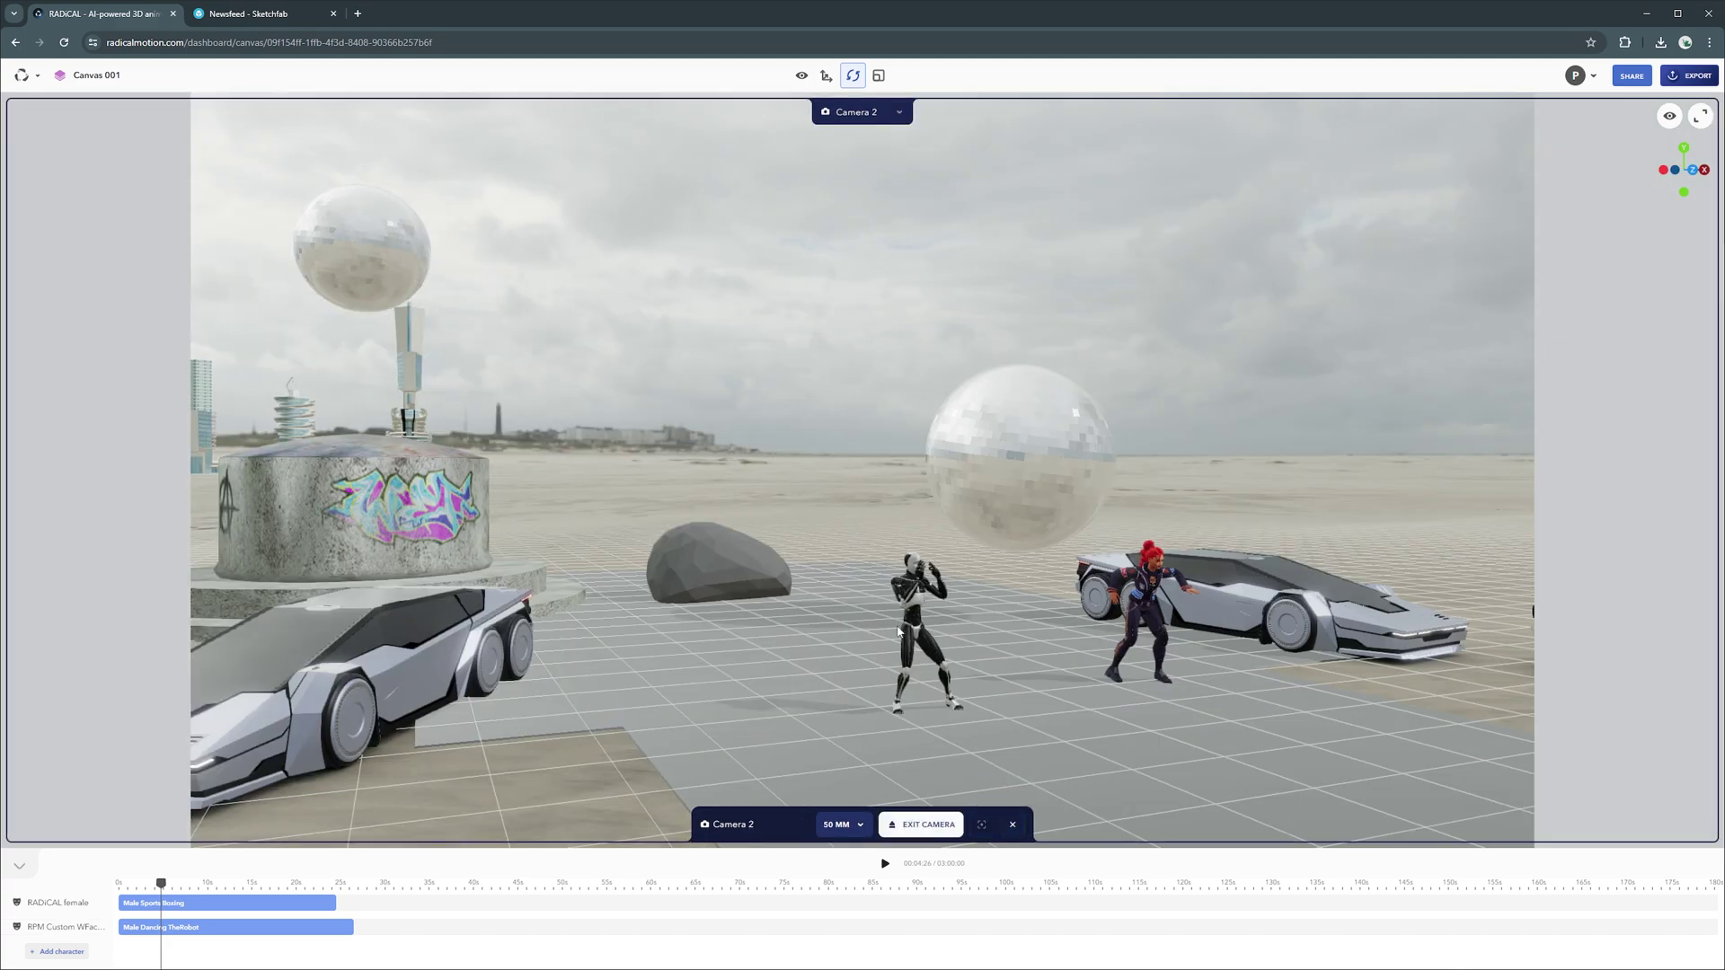
pyautogui.moveTo(922, 485); pyautogui.dragTo(929, 406)
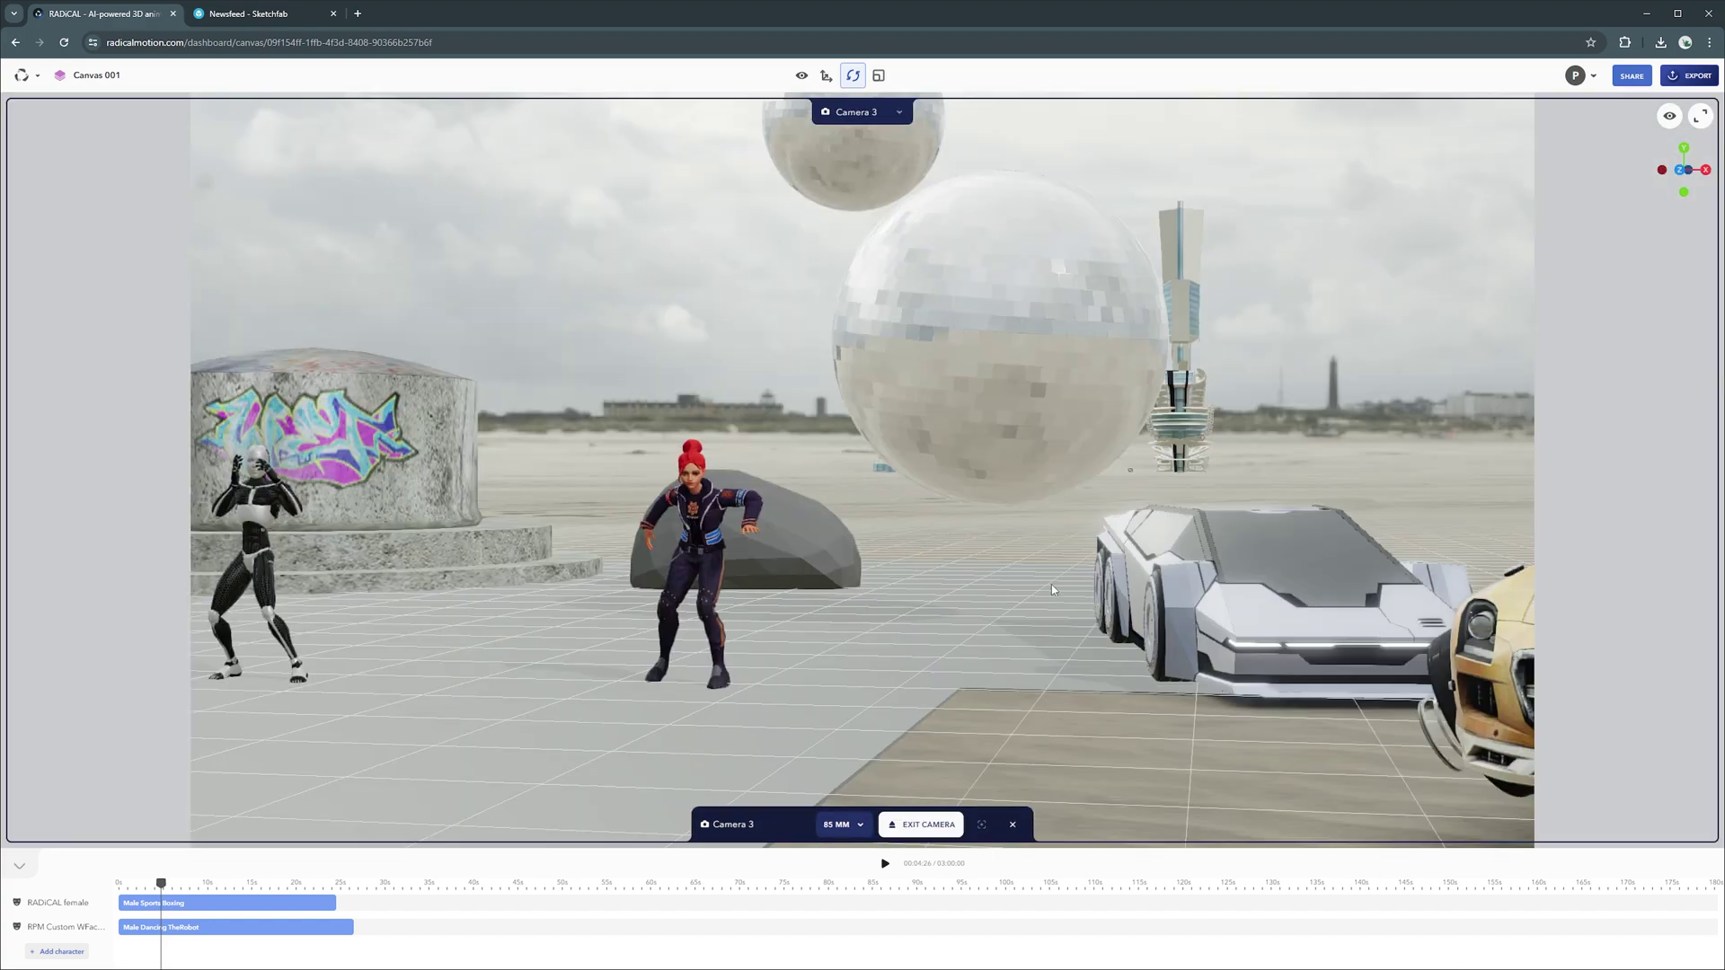
pyautogui.moveTo(1051, 589); pyautogui.dragTo(964, 593)
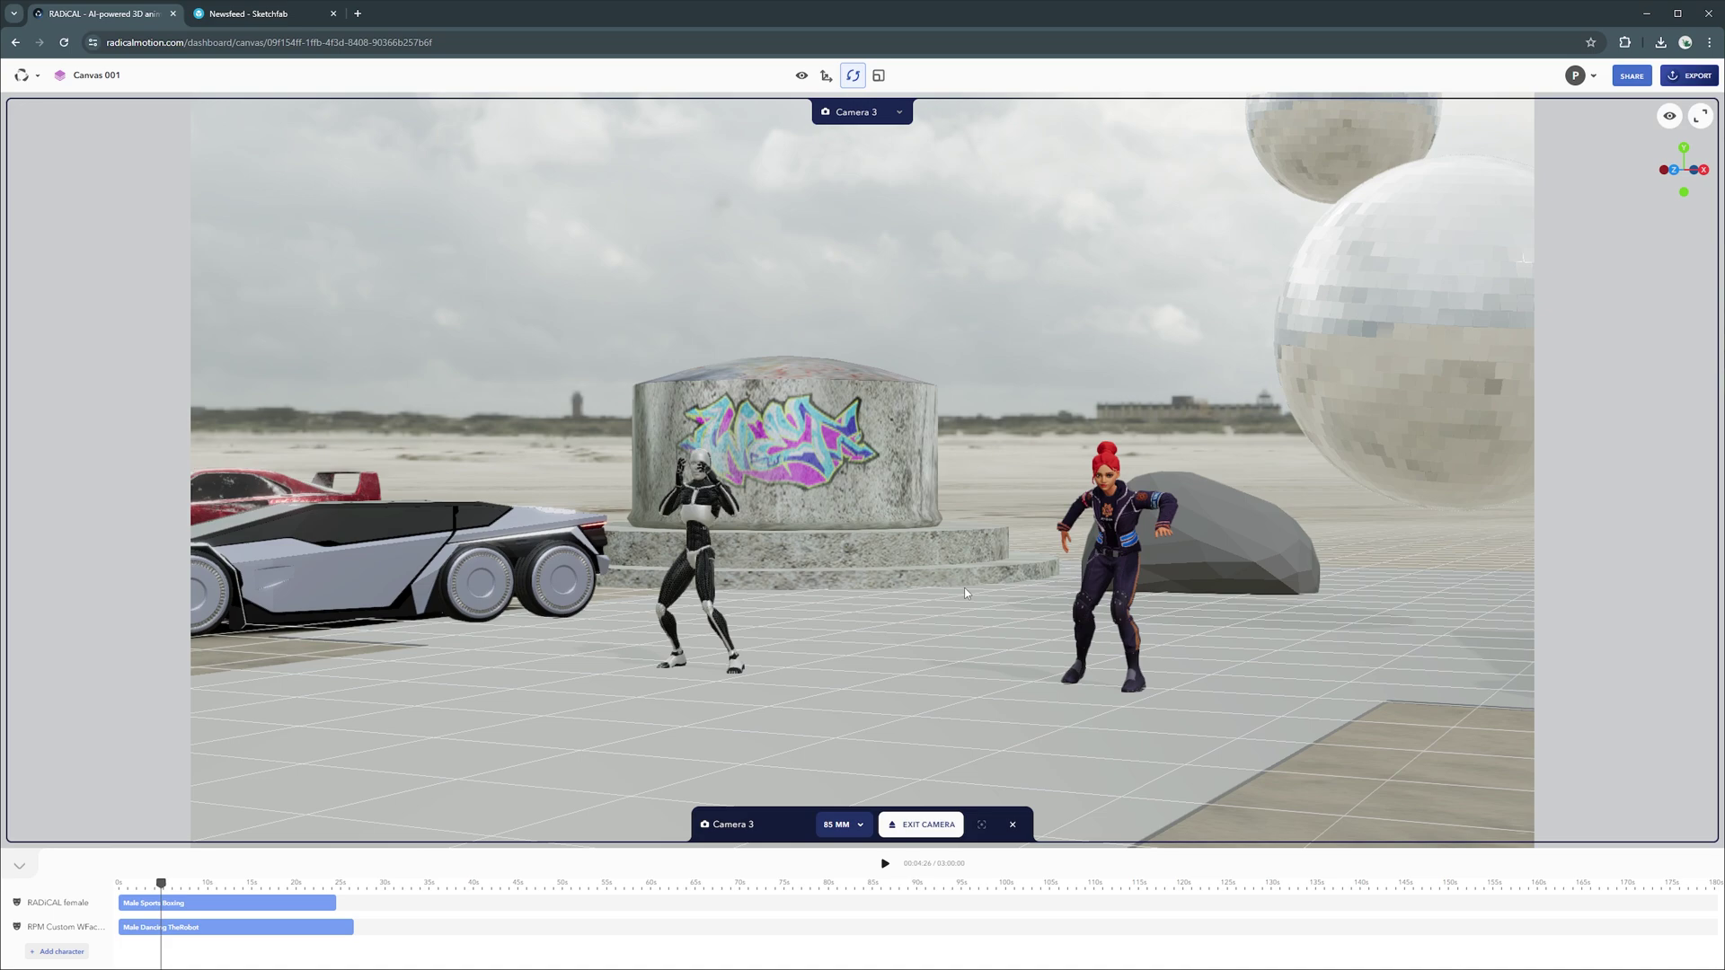
pyautogui.scroll(1, 963, 588)
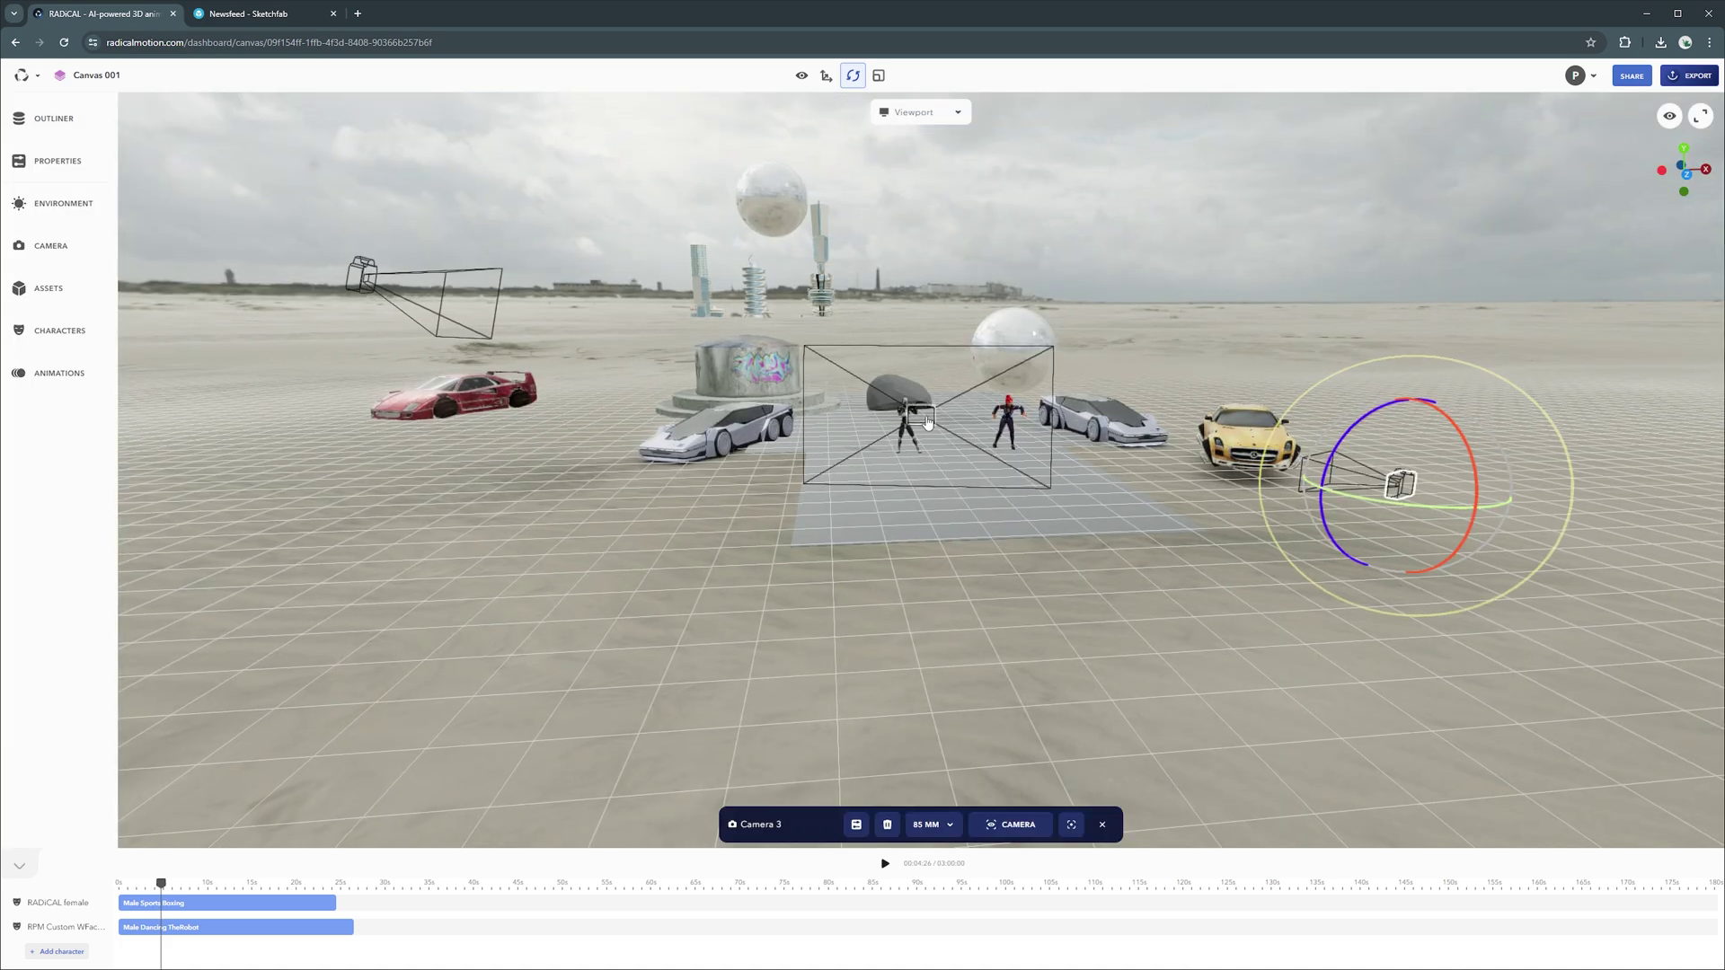
# Step: Select the placed cameras in the scene, then switch the view through Camera 1, Camera 2 and Camera 3
pyautogui.click(925, 419)
pyautogui.click(358, 282)
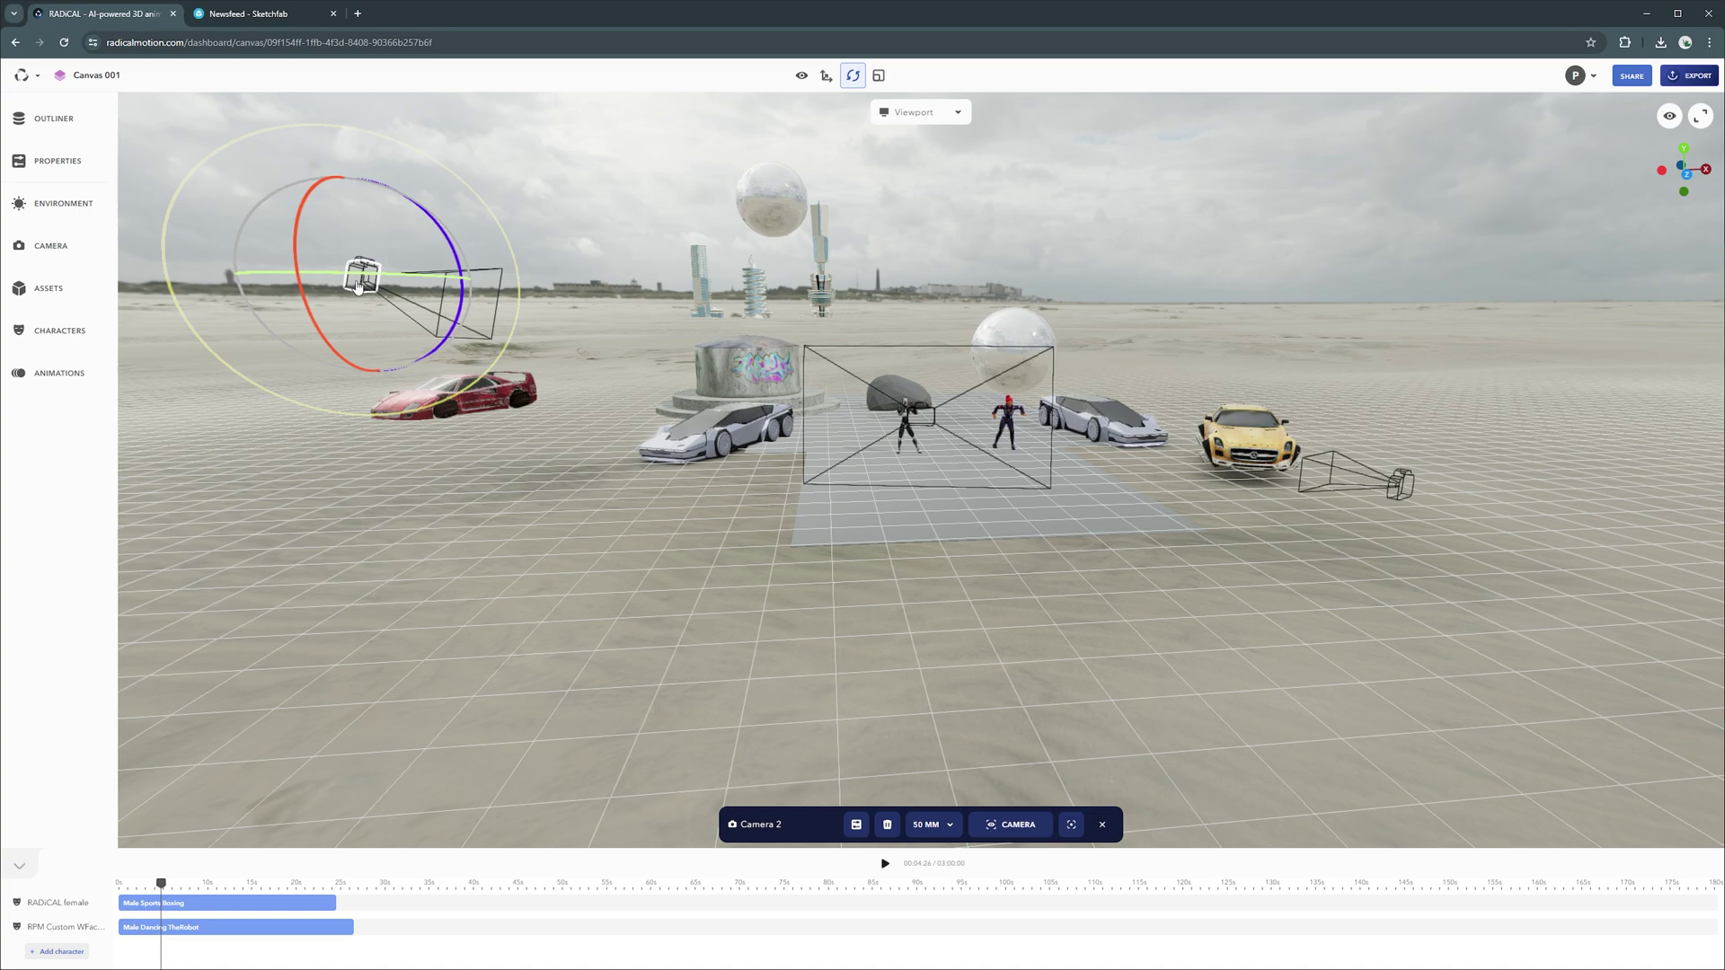
pyautogui.click(575, 234)
pyautogui.click(896, 114)
pyautogui.click(916, 178)
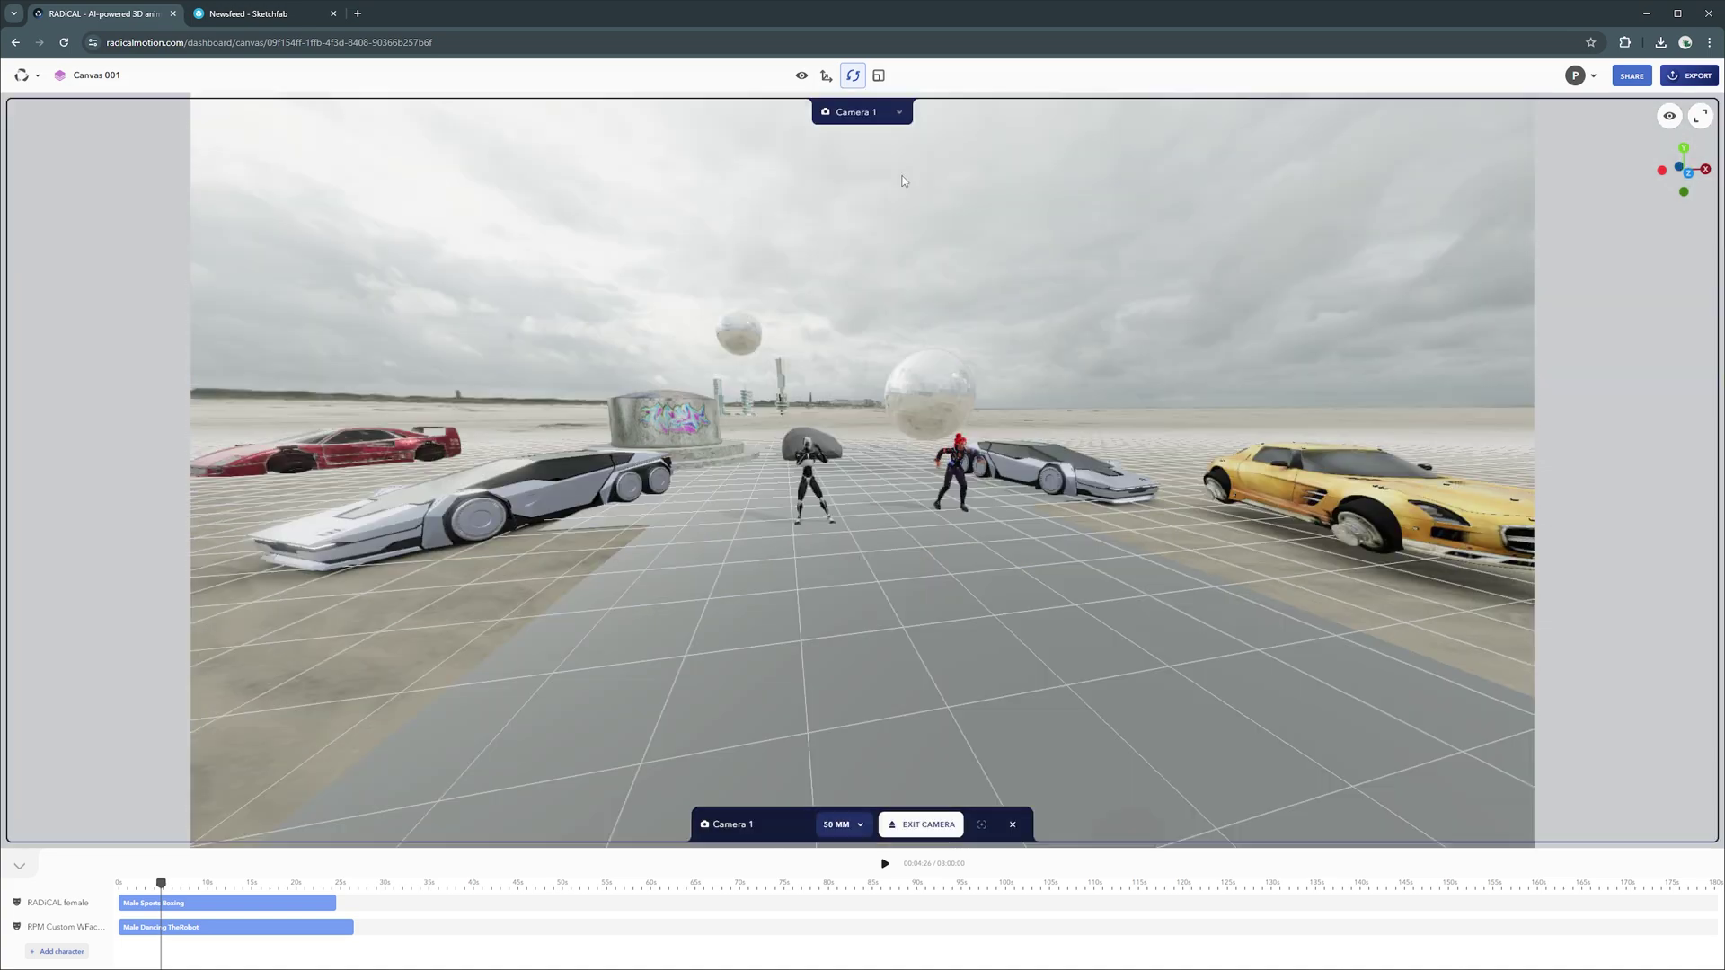
pyautogui.click(863, 113)
pyautogui.click(836, 209)
pyautogui.click(836, 115)
pyautogui.click(824, 232)
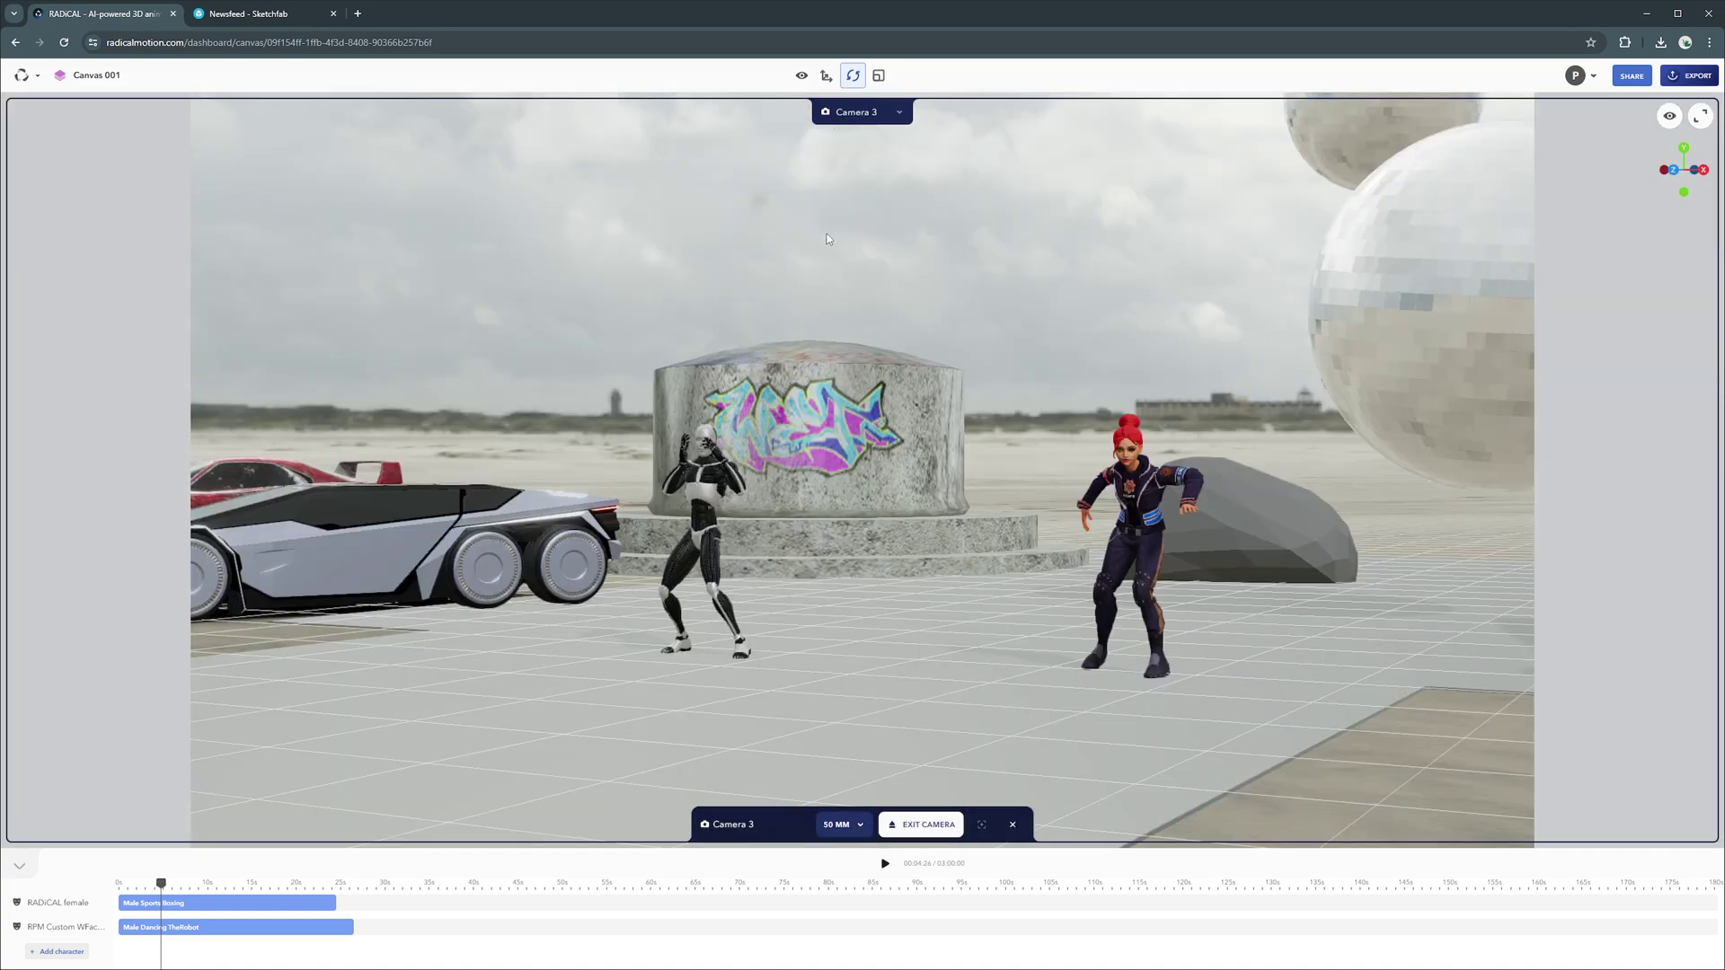
pyautogui.click(835, 113)
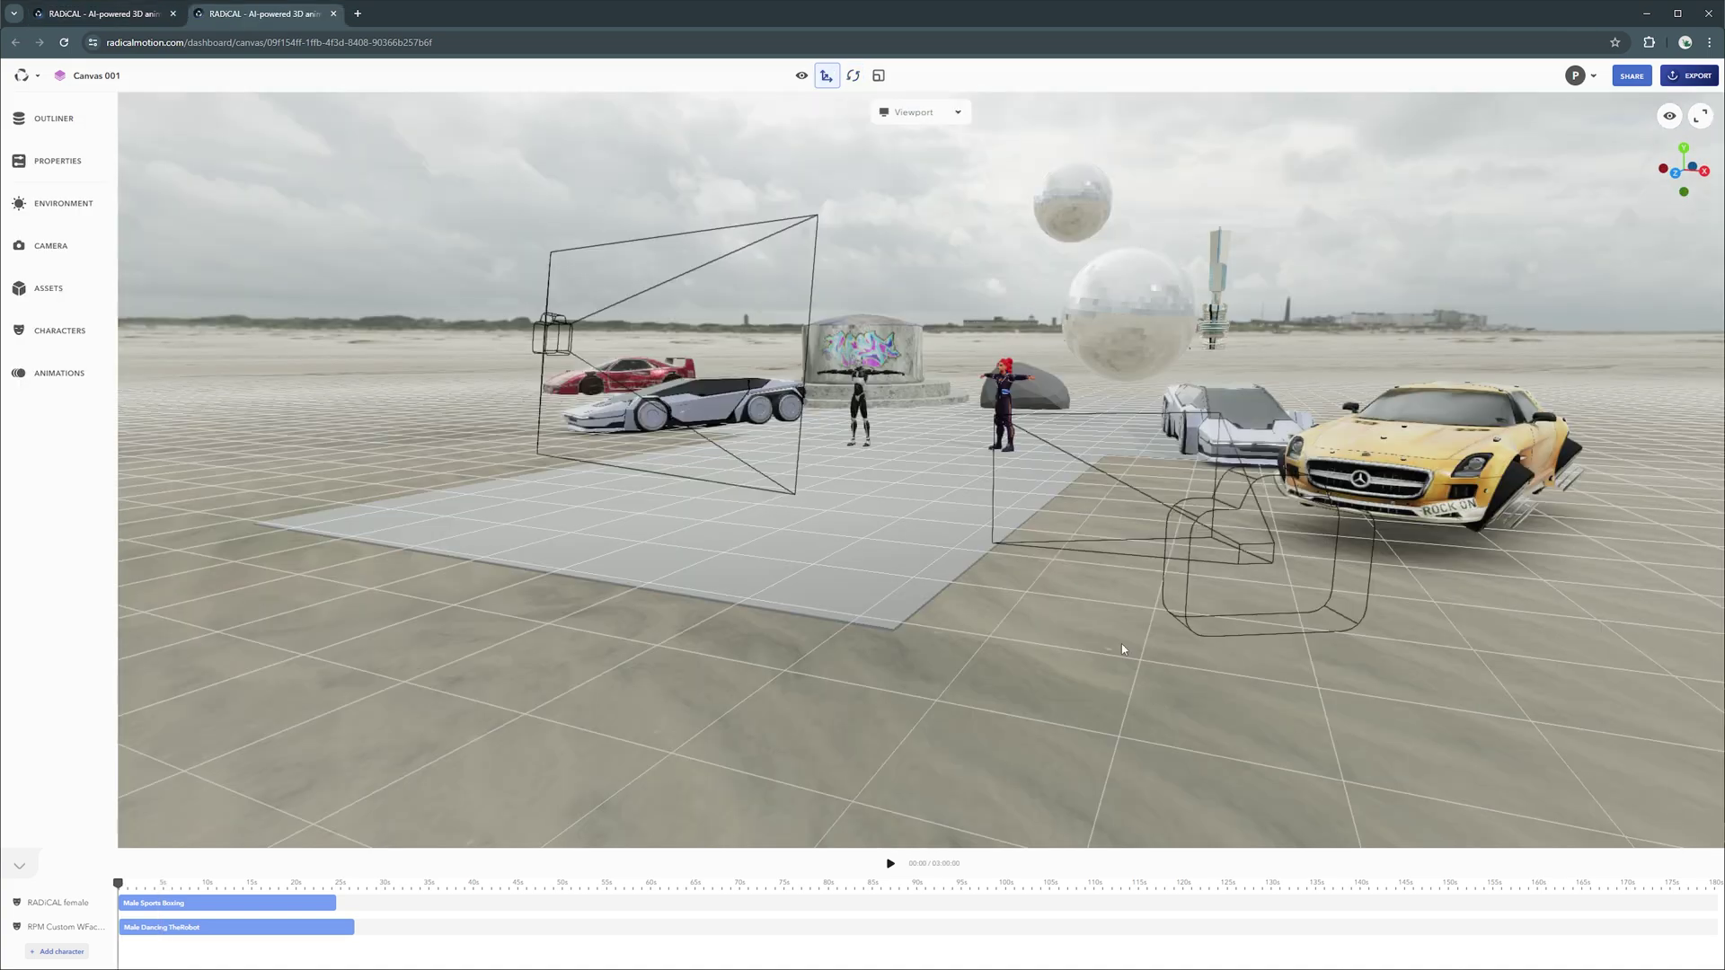
# Step: Open the render settings and choose Camera 3 with Landscape format at HD 1280x720 pixels
pyautogui.moveTo(1121, 643); pyautogui.dragTo(1103, 652)
pyautogui.click(963, 640)
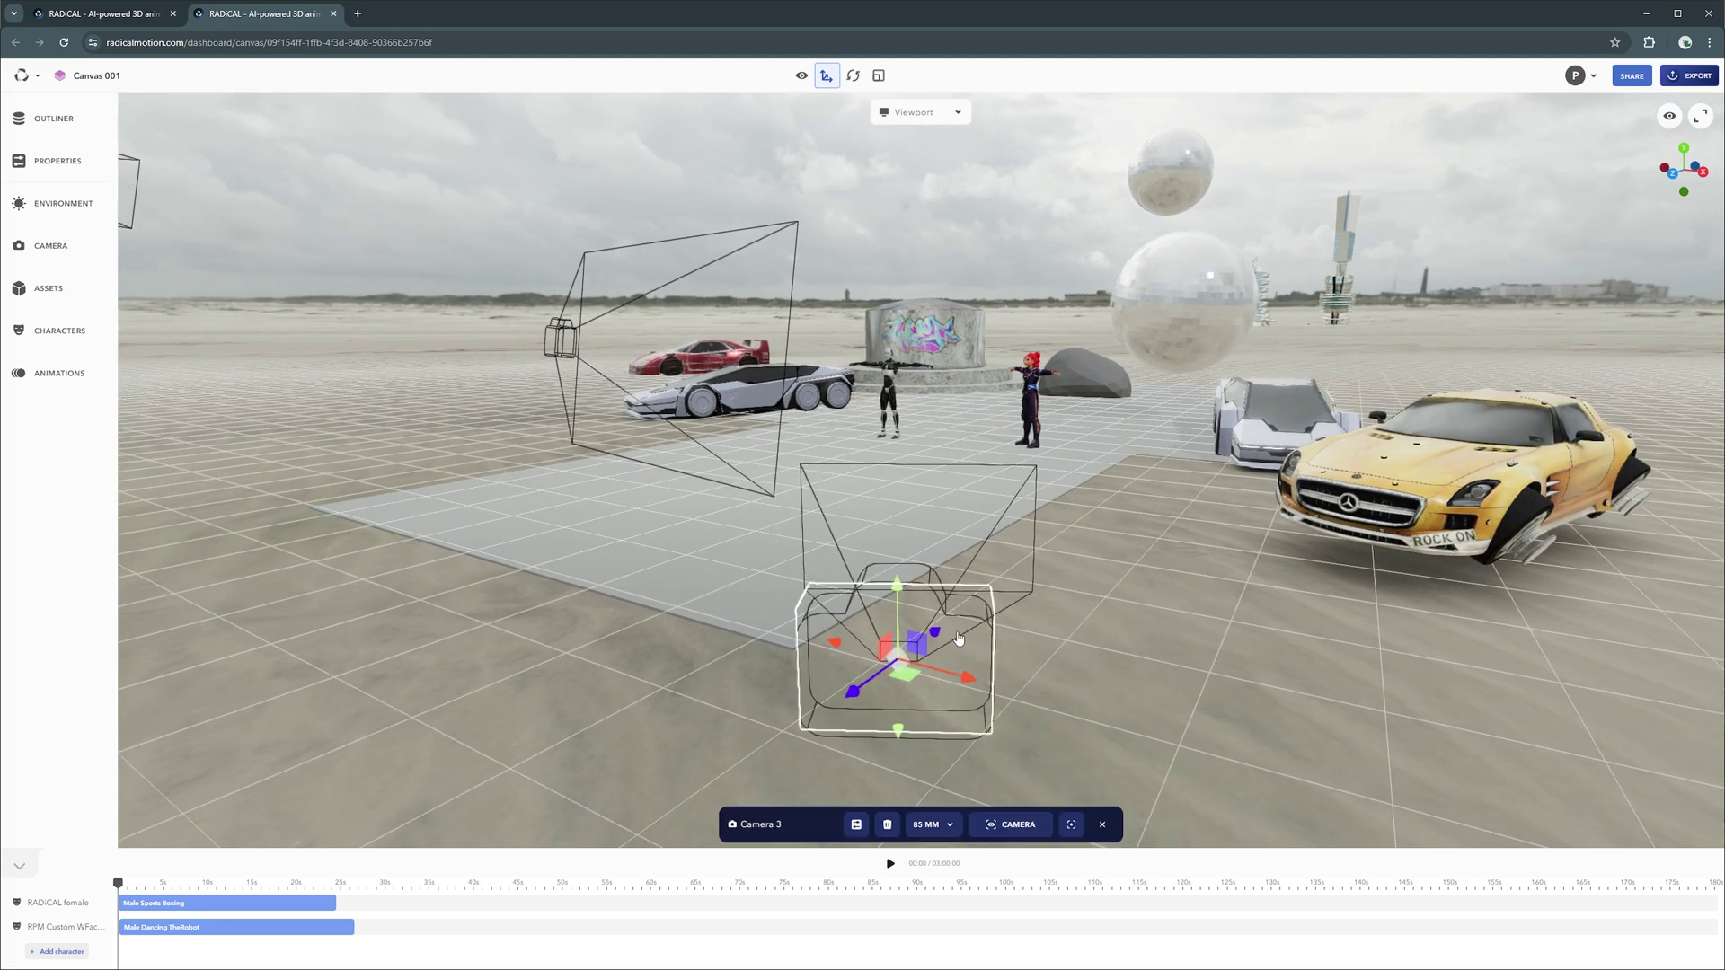
pyautogui.click(1687, 77)
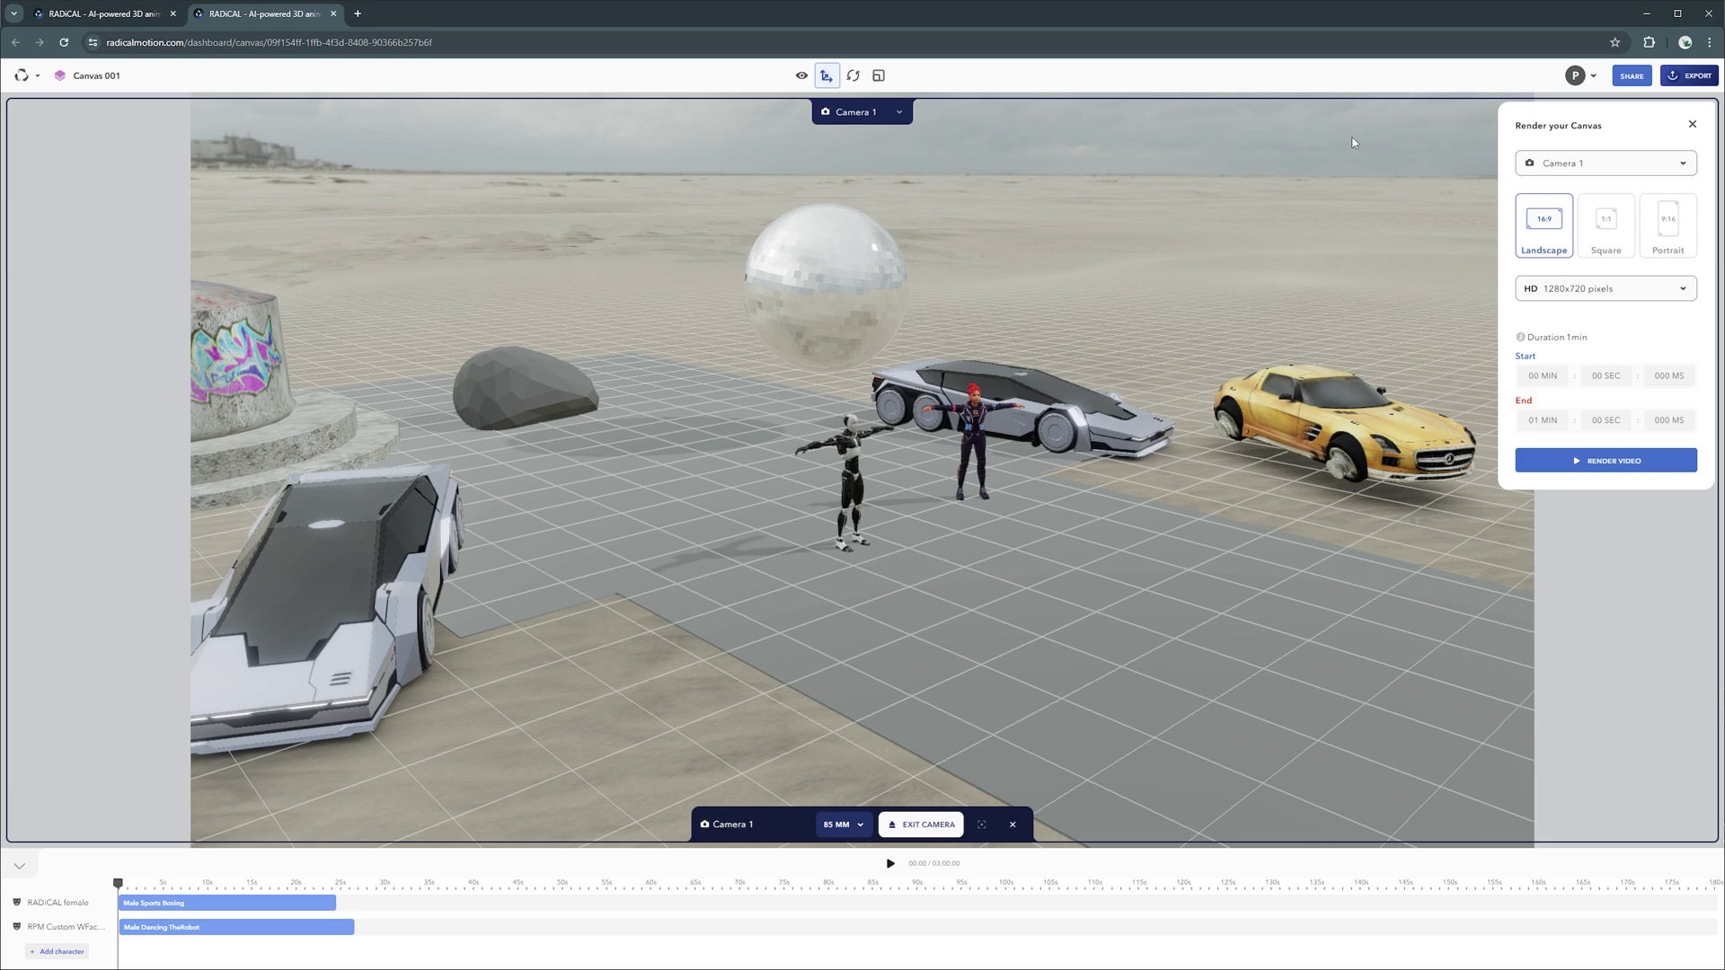
pyautogui.click(1567, 168)
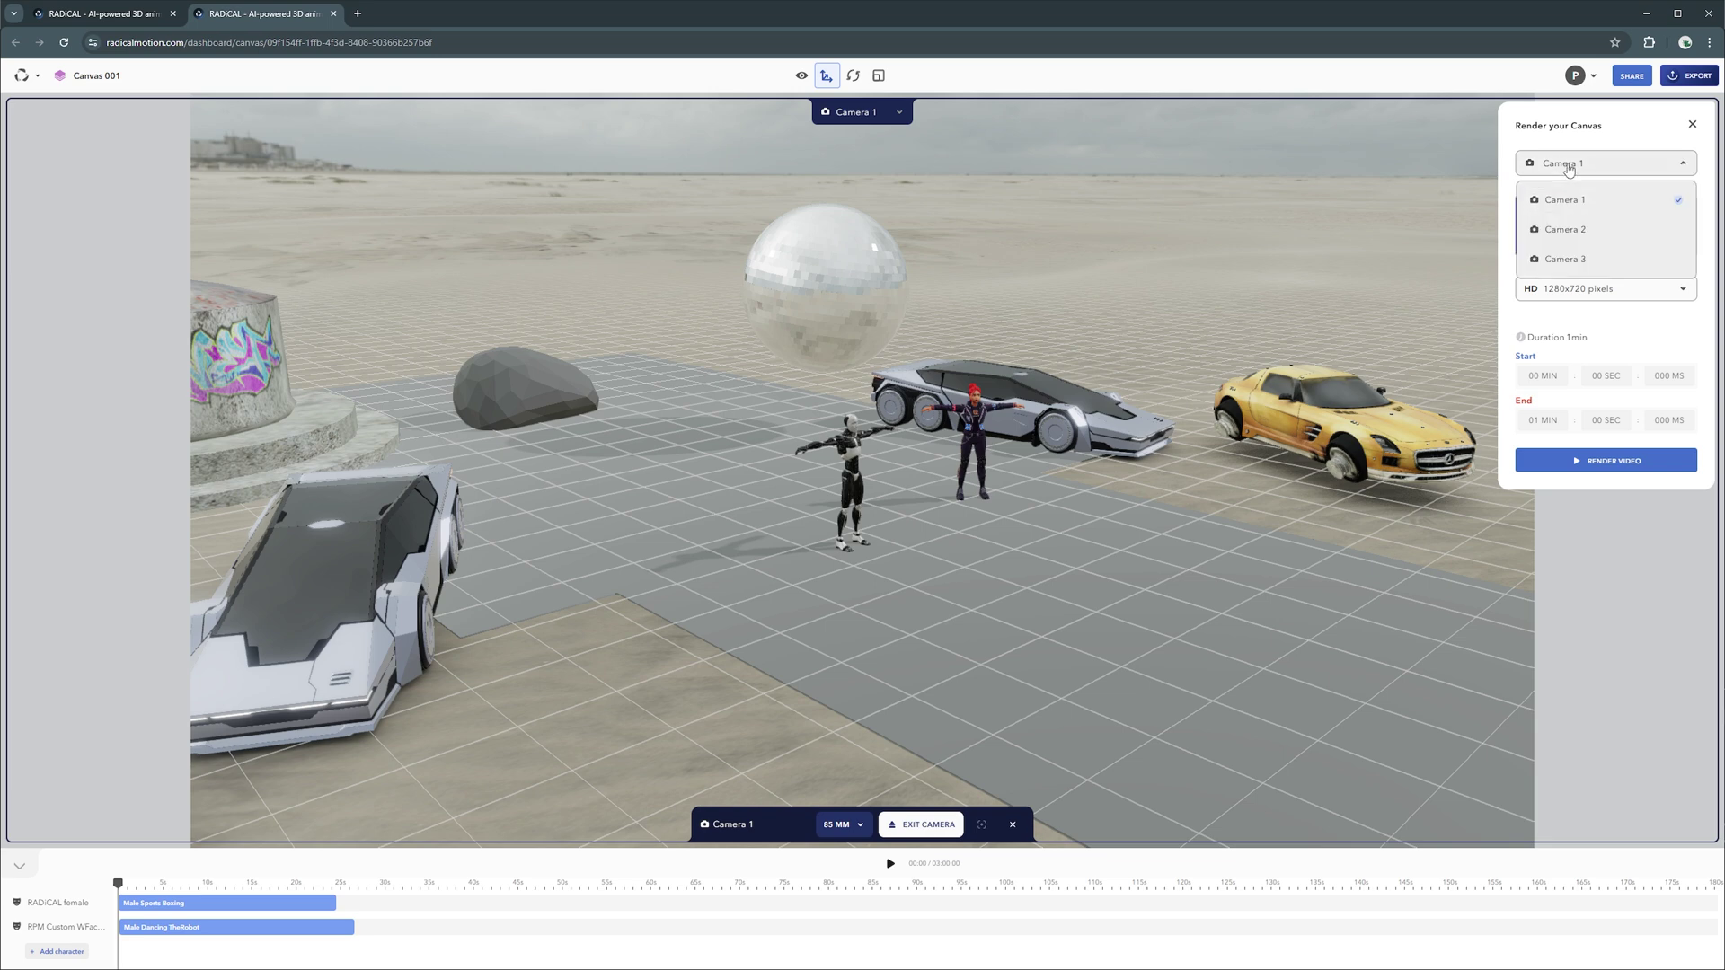
pyautogui.click(1570, 260)
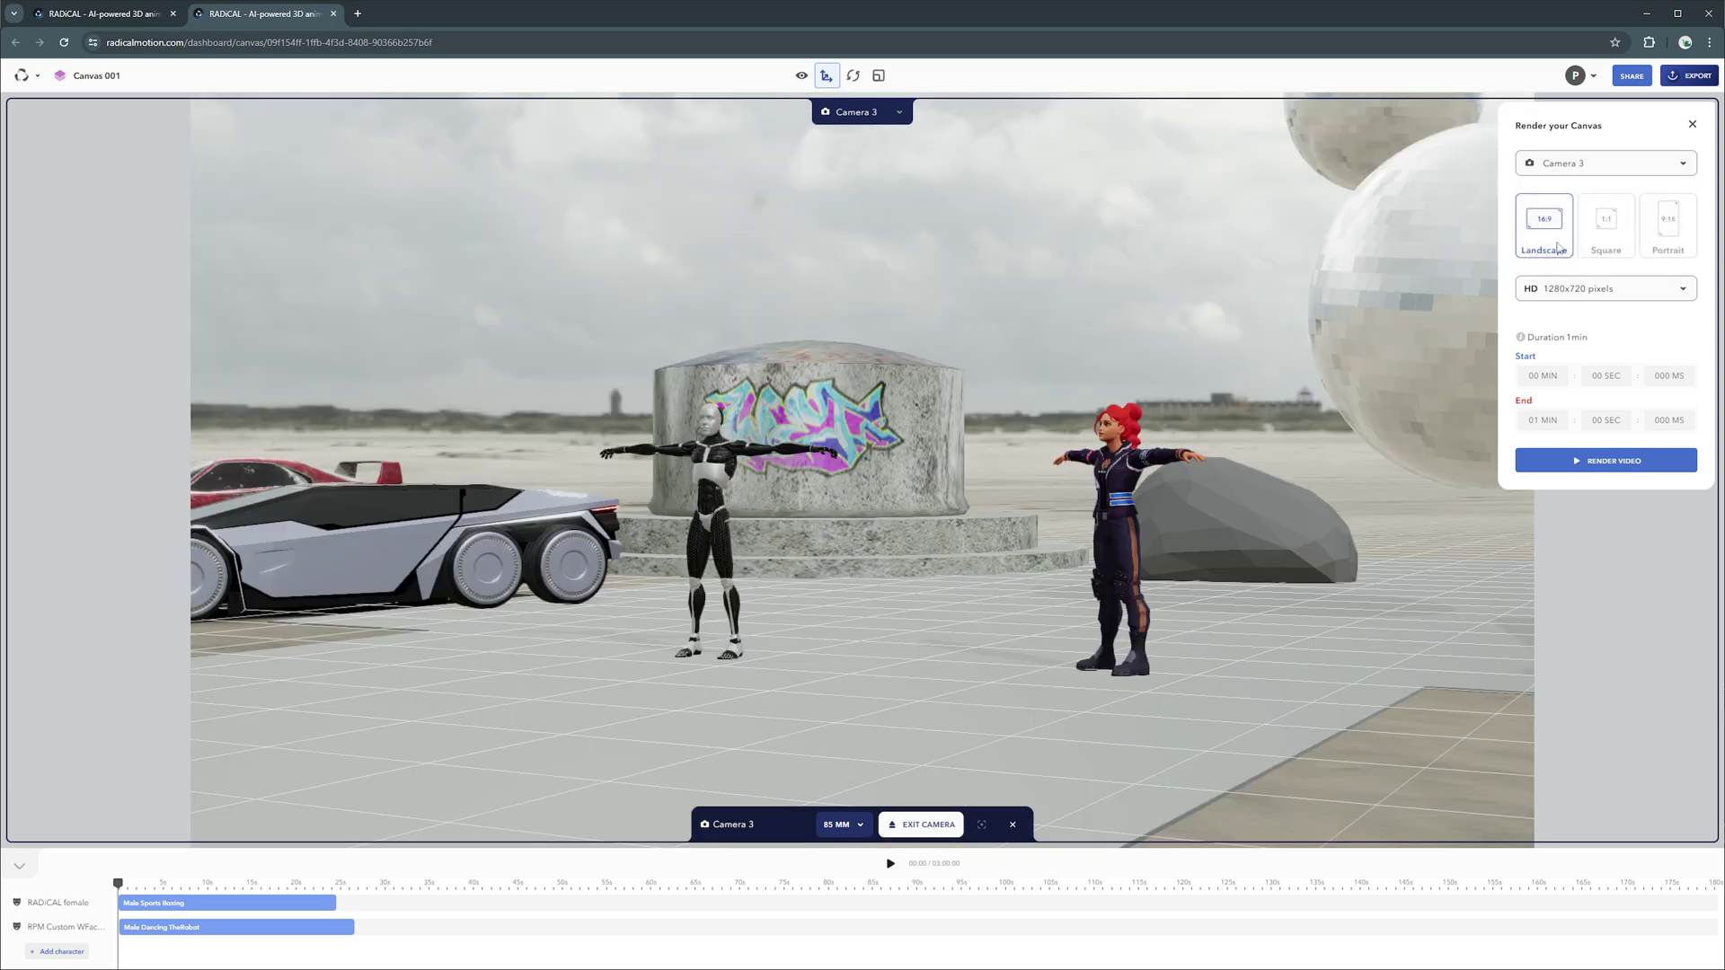
pyautogui.click(1563, 292)
pyautogui.click(1565, 328)
# Step: Set the render range to start at 3 seconds and end at 21 seconds
pyautogui.press('Tab')
pyautogui.click(1541, 423)
pyautogui.click(1607, 423)
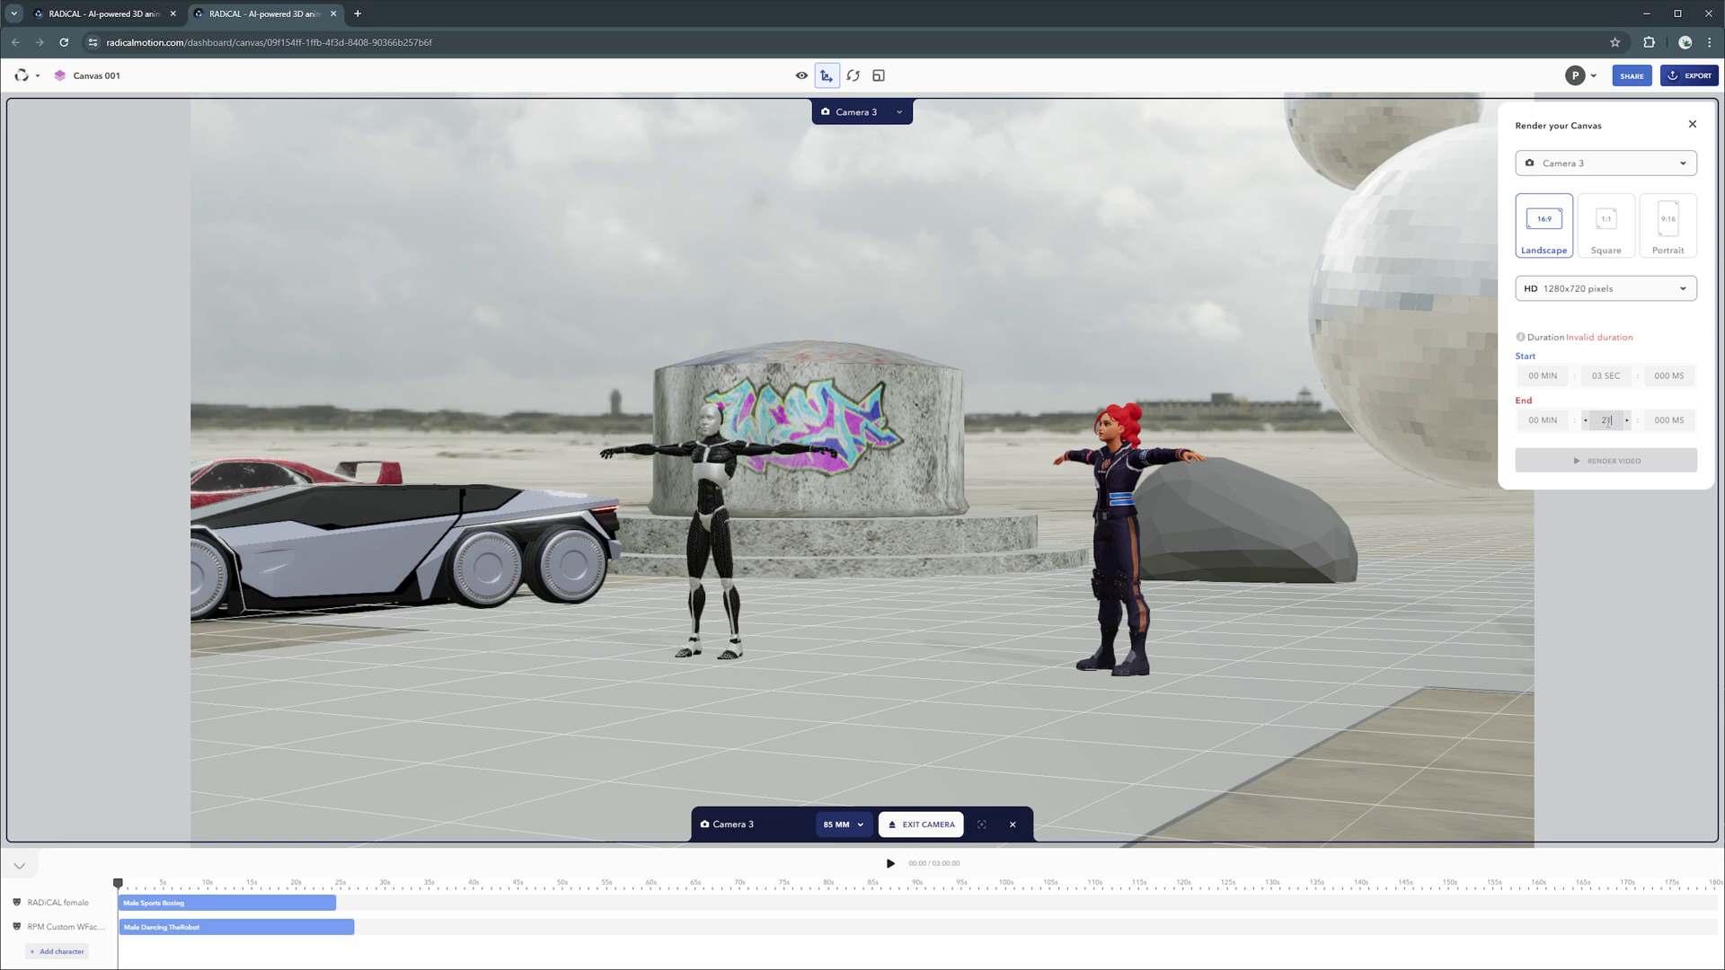
pyautogui.write('21')
pyautogui.press('Tab')
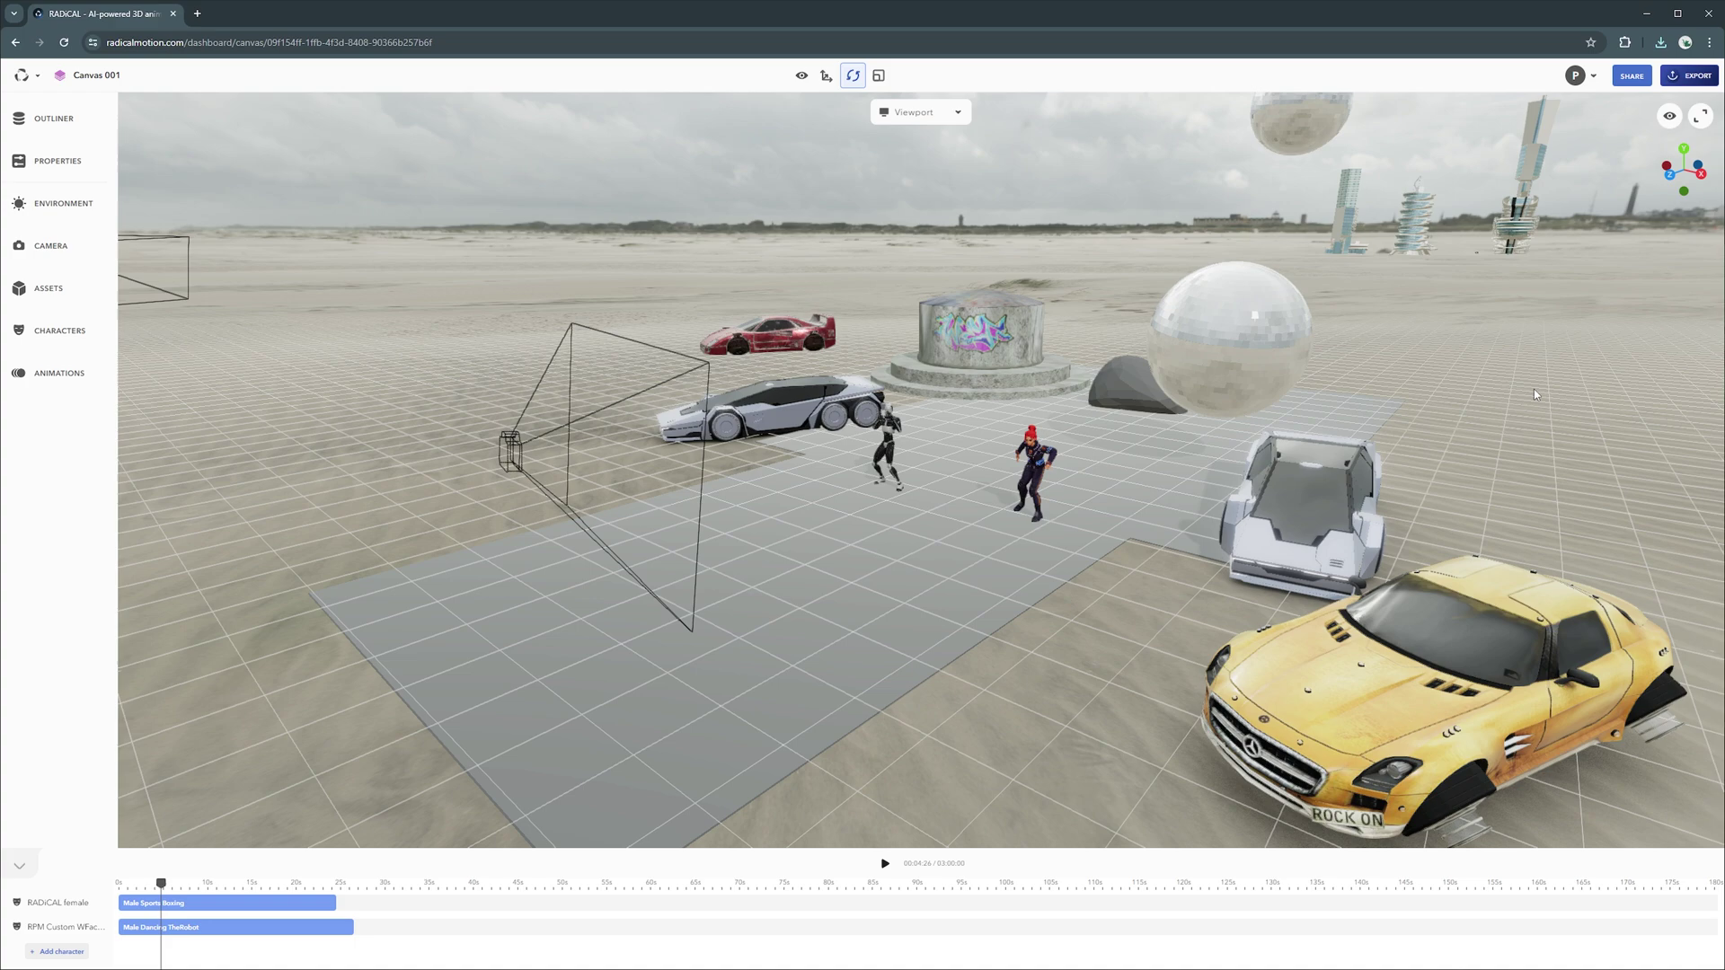
# Step: Open the canvas sharing options, enable sharing via link and copy the link
pyautogui.click(1635, 81)
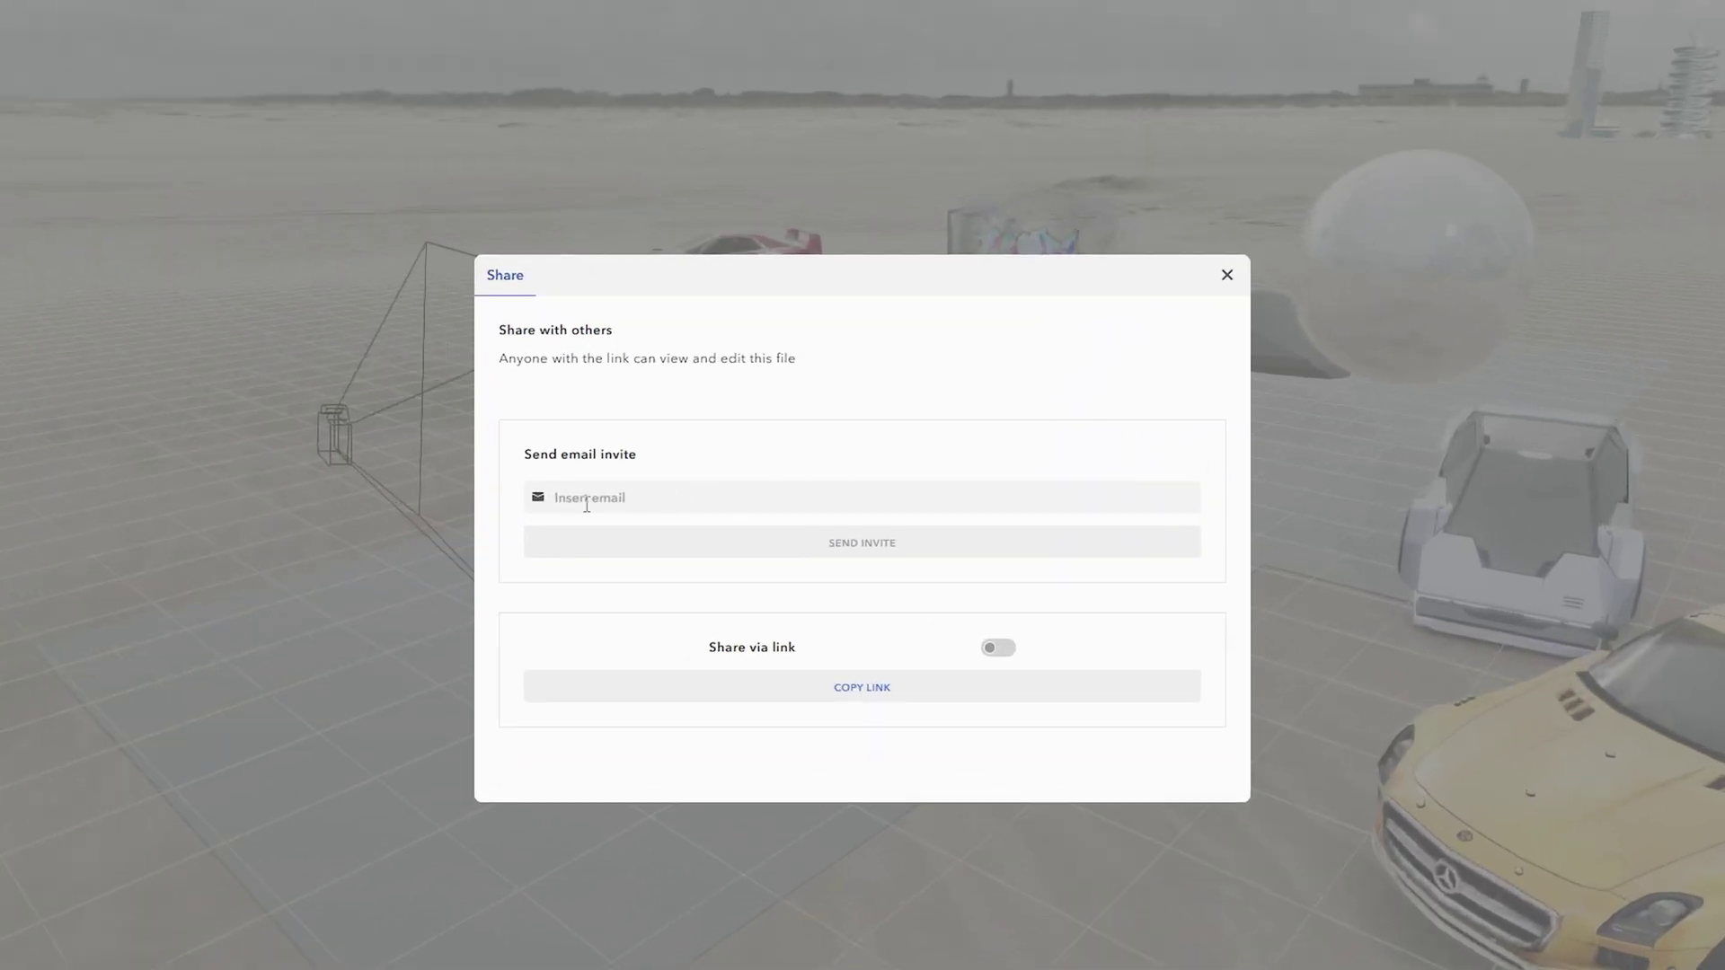
pyautogui.click(1007, 656)
pyautogui.click(1164, 691)
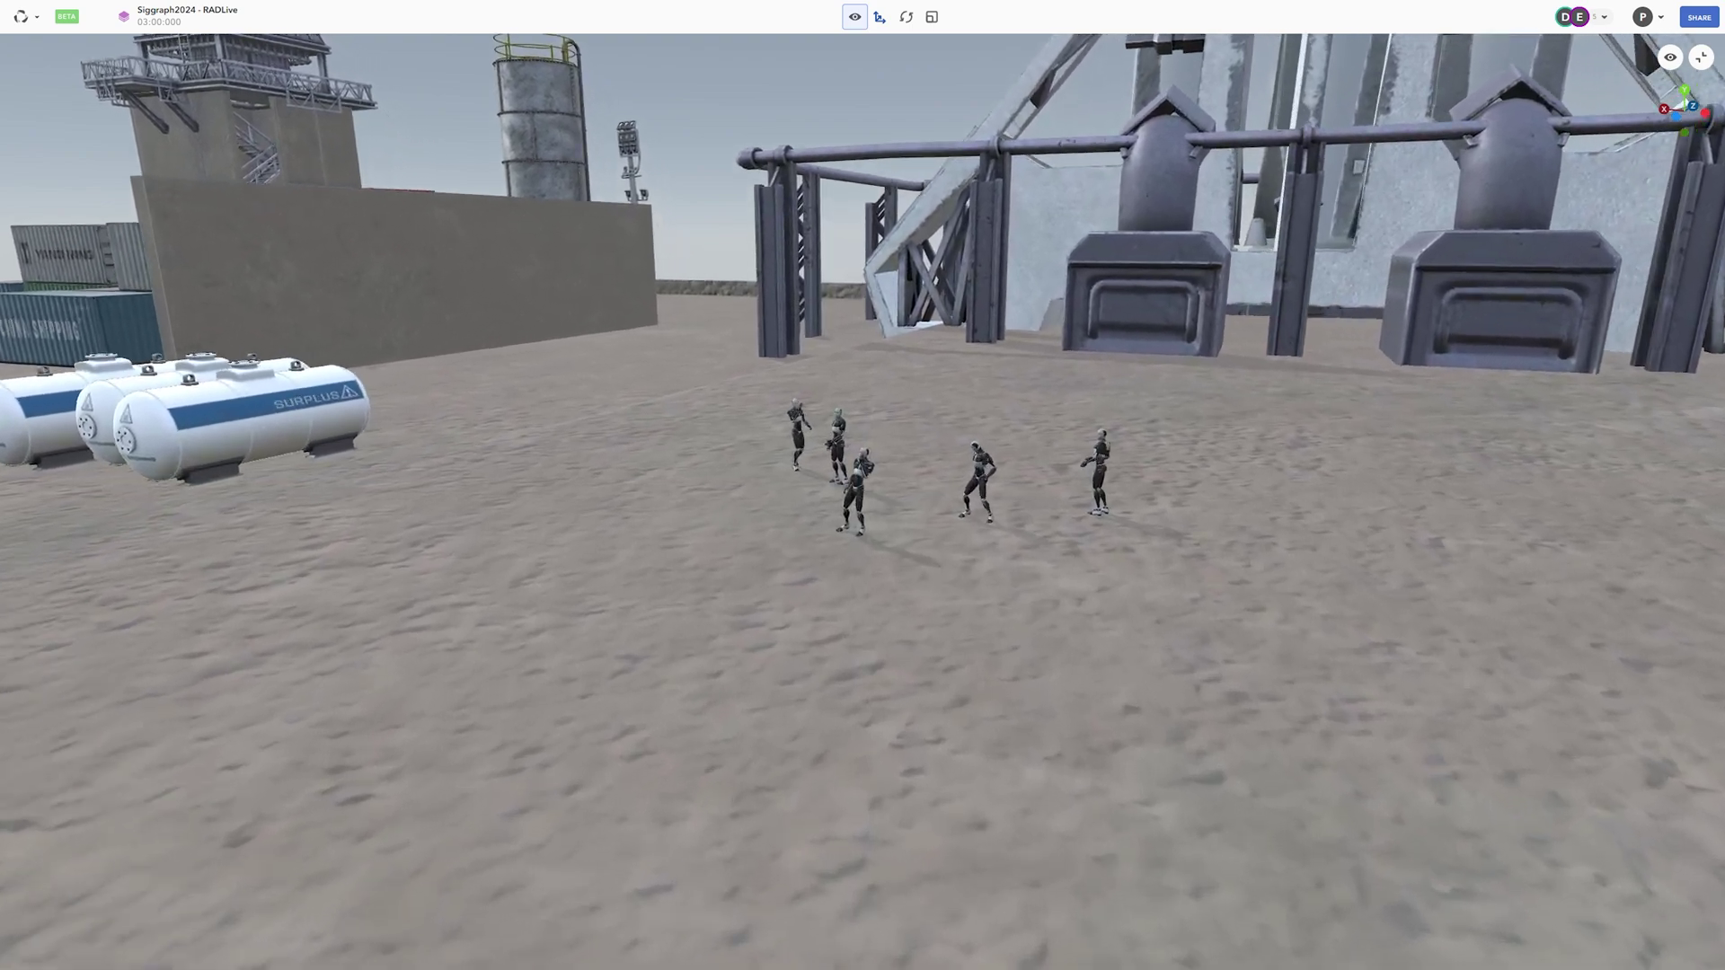
# Step: Examine the group of moving robots in the Siggraph2024 - RADLive scene up close and from several angles
pyautogui.scroll(8, 863, 485)
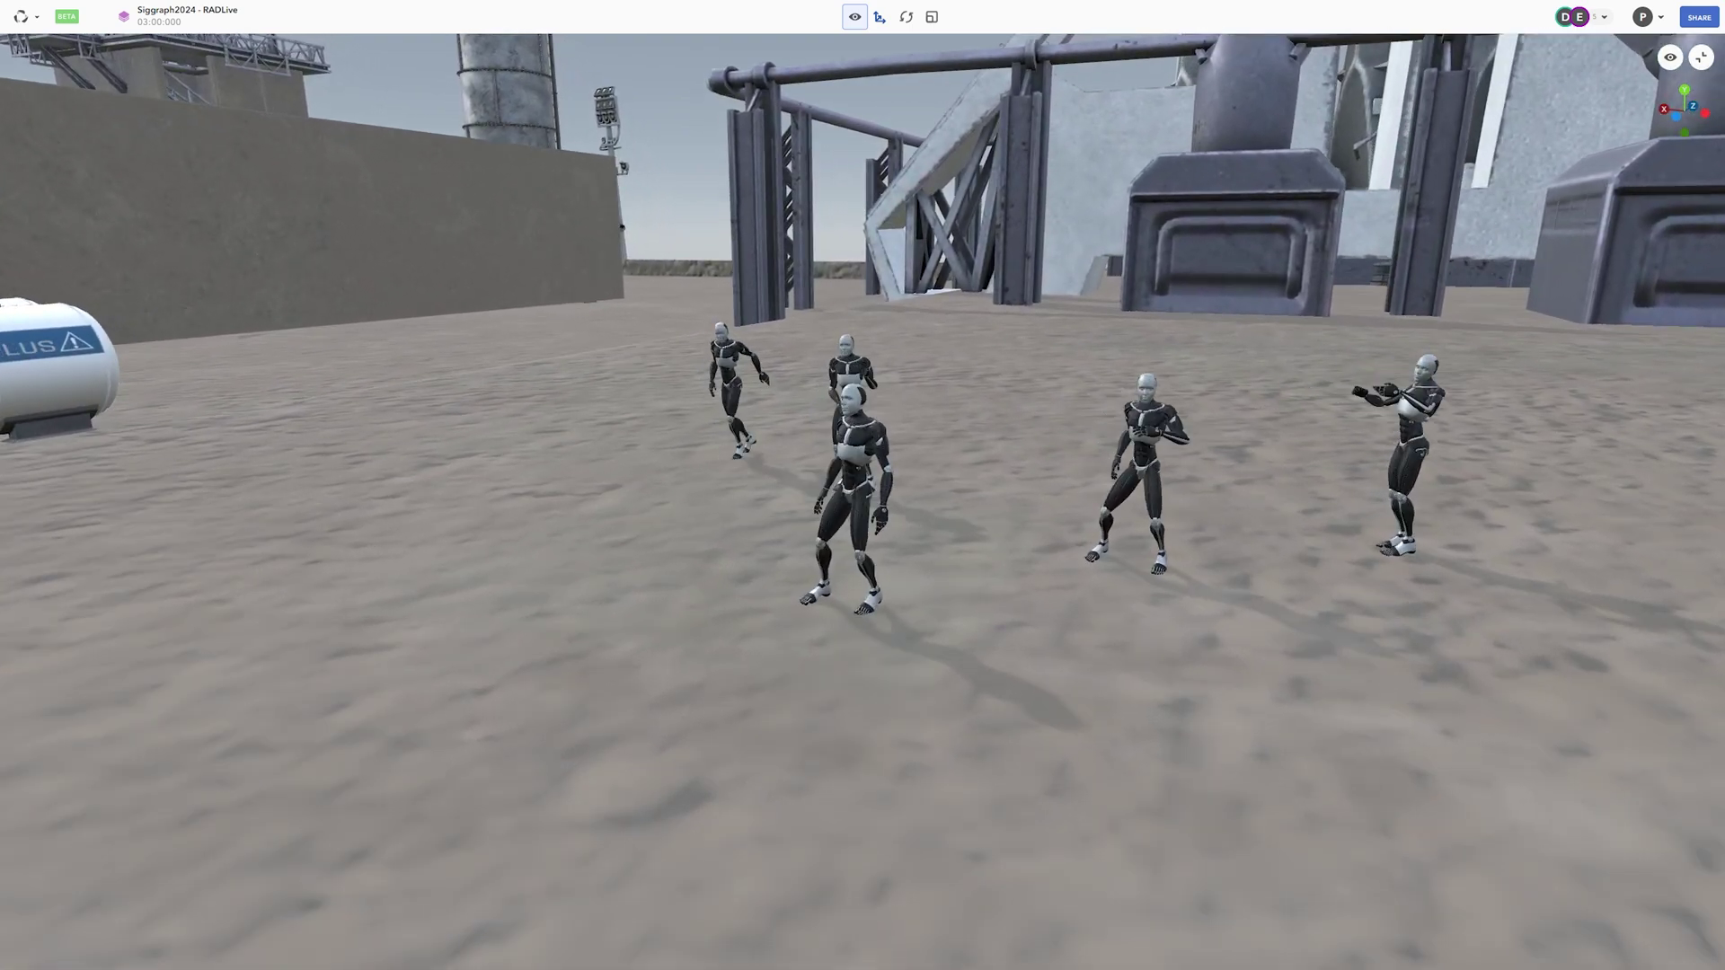
pyautogui.scroll(2, 863, 485)
pyautogui.press('w')
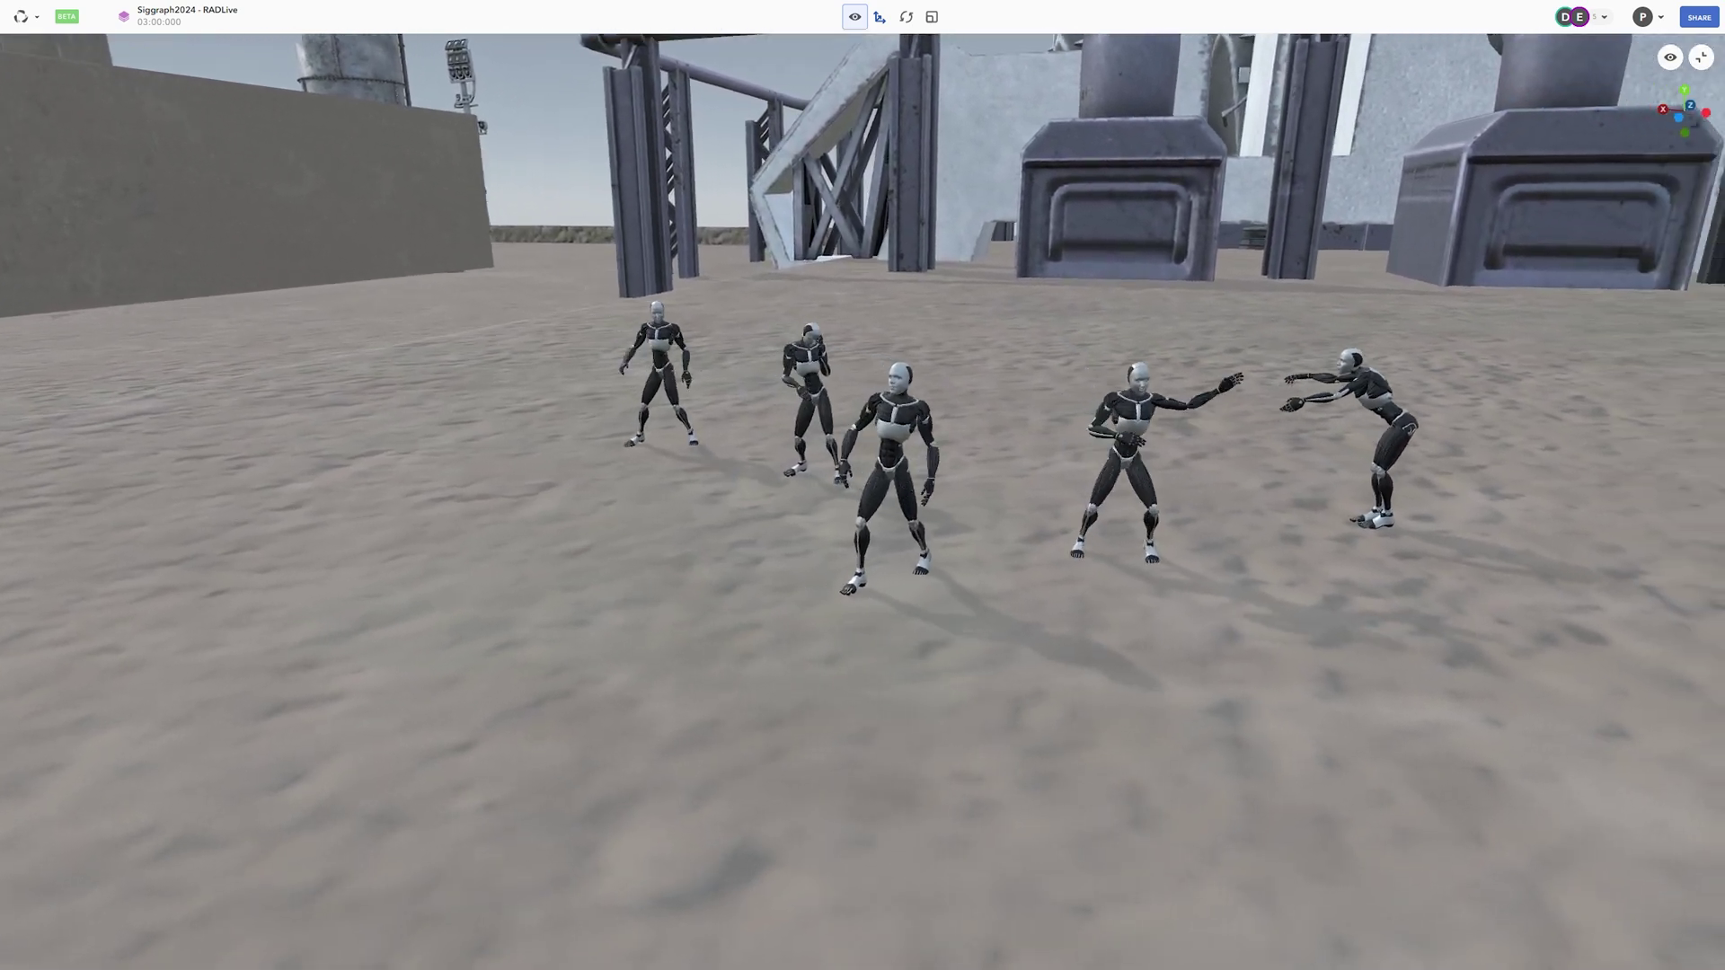
pyautogui.press('w')
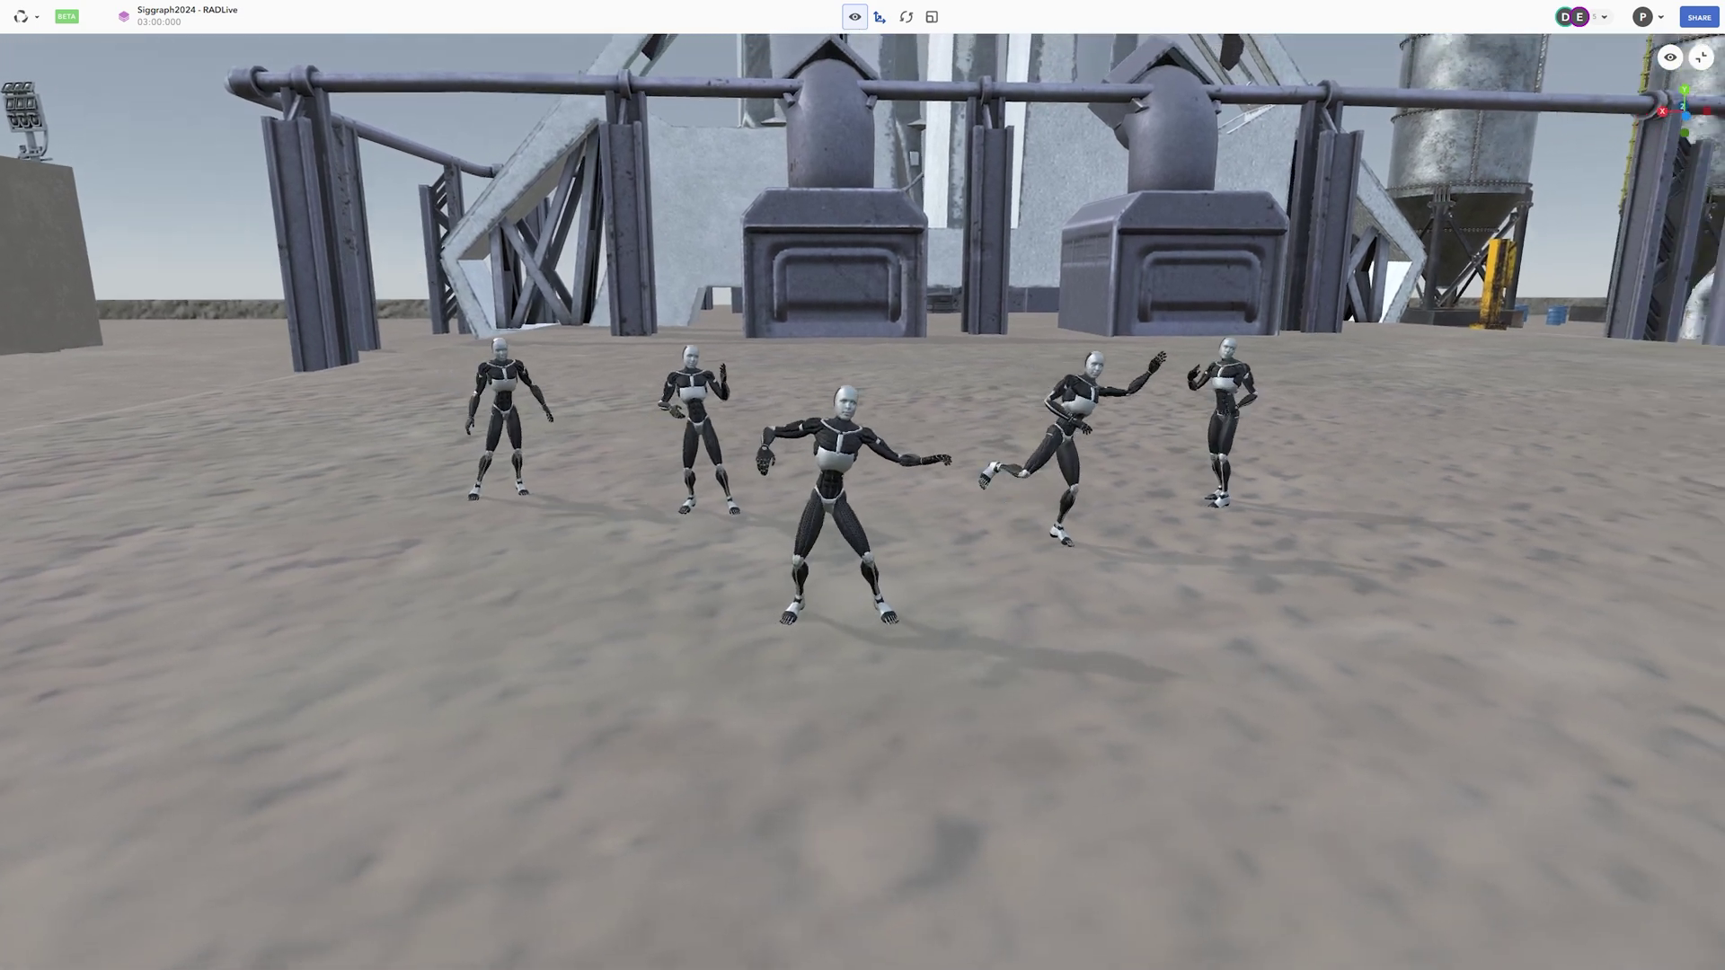
pyautogui.press('w')
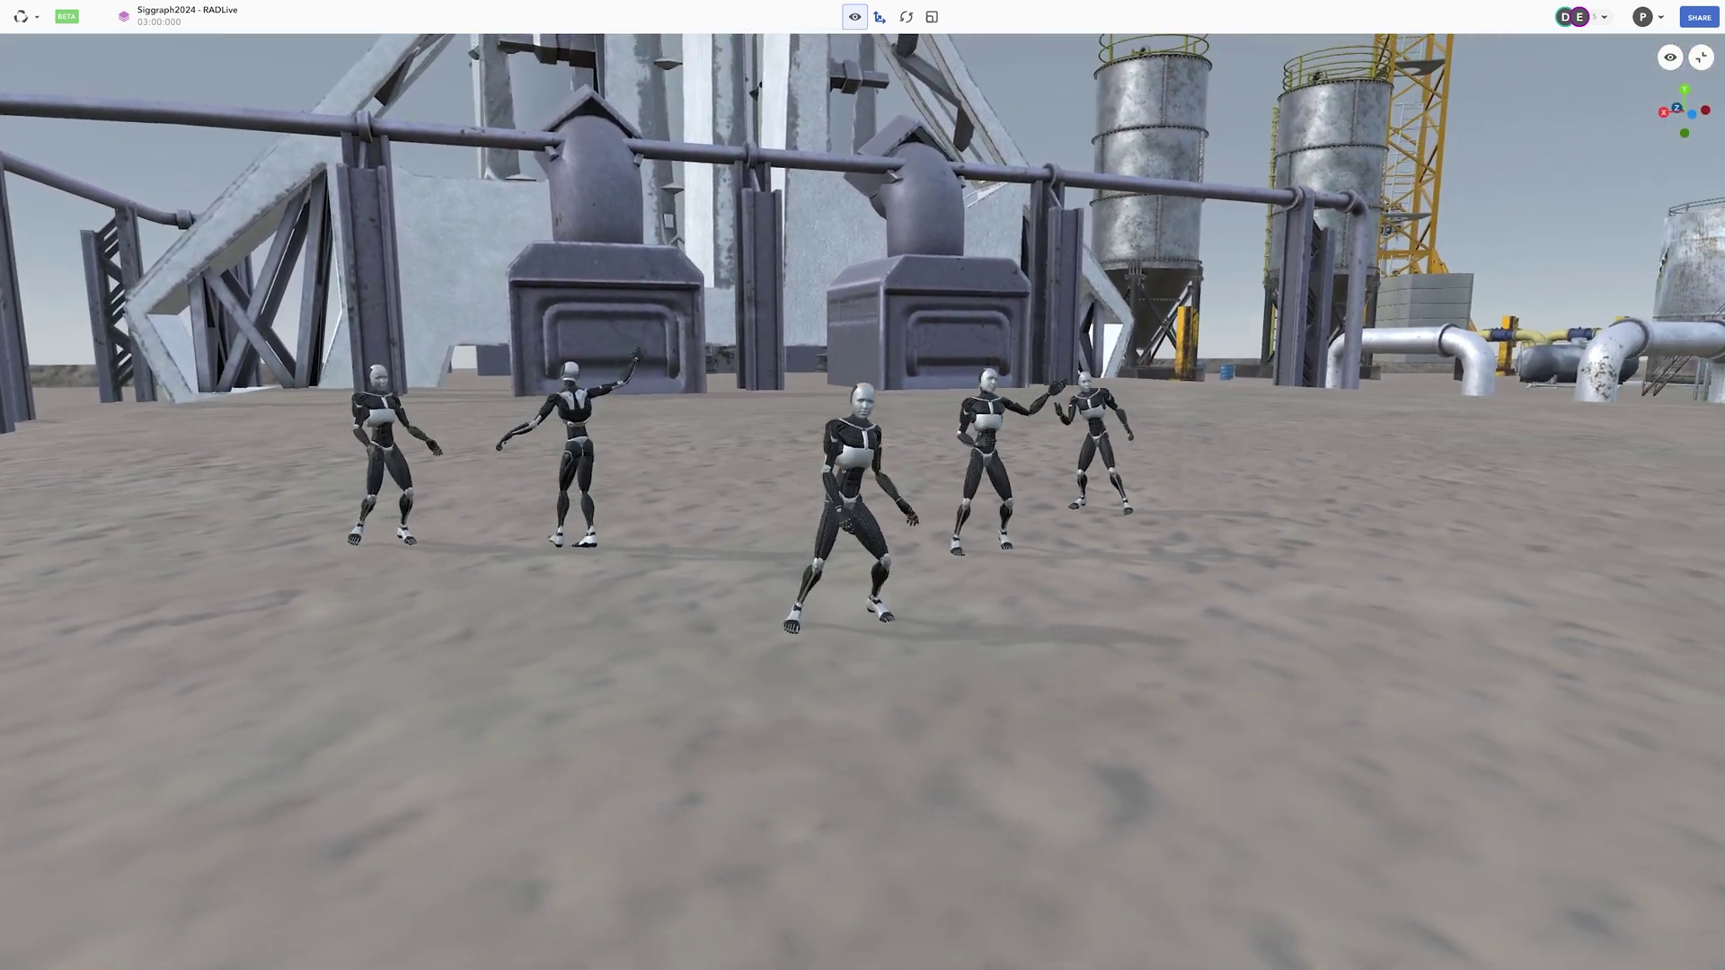
pyautogui.press('w')
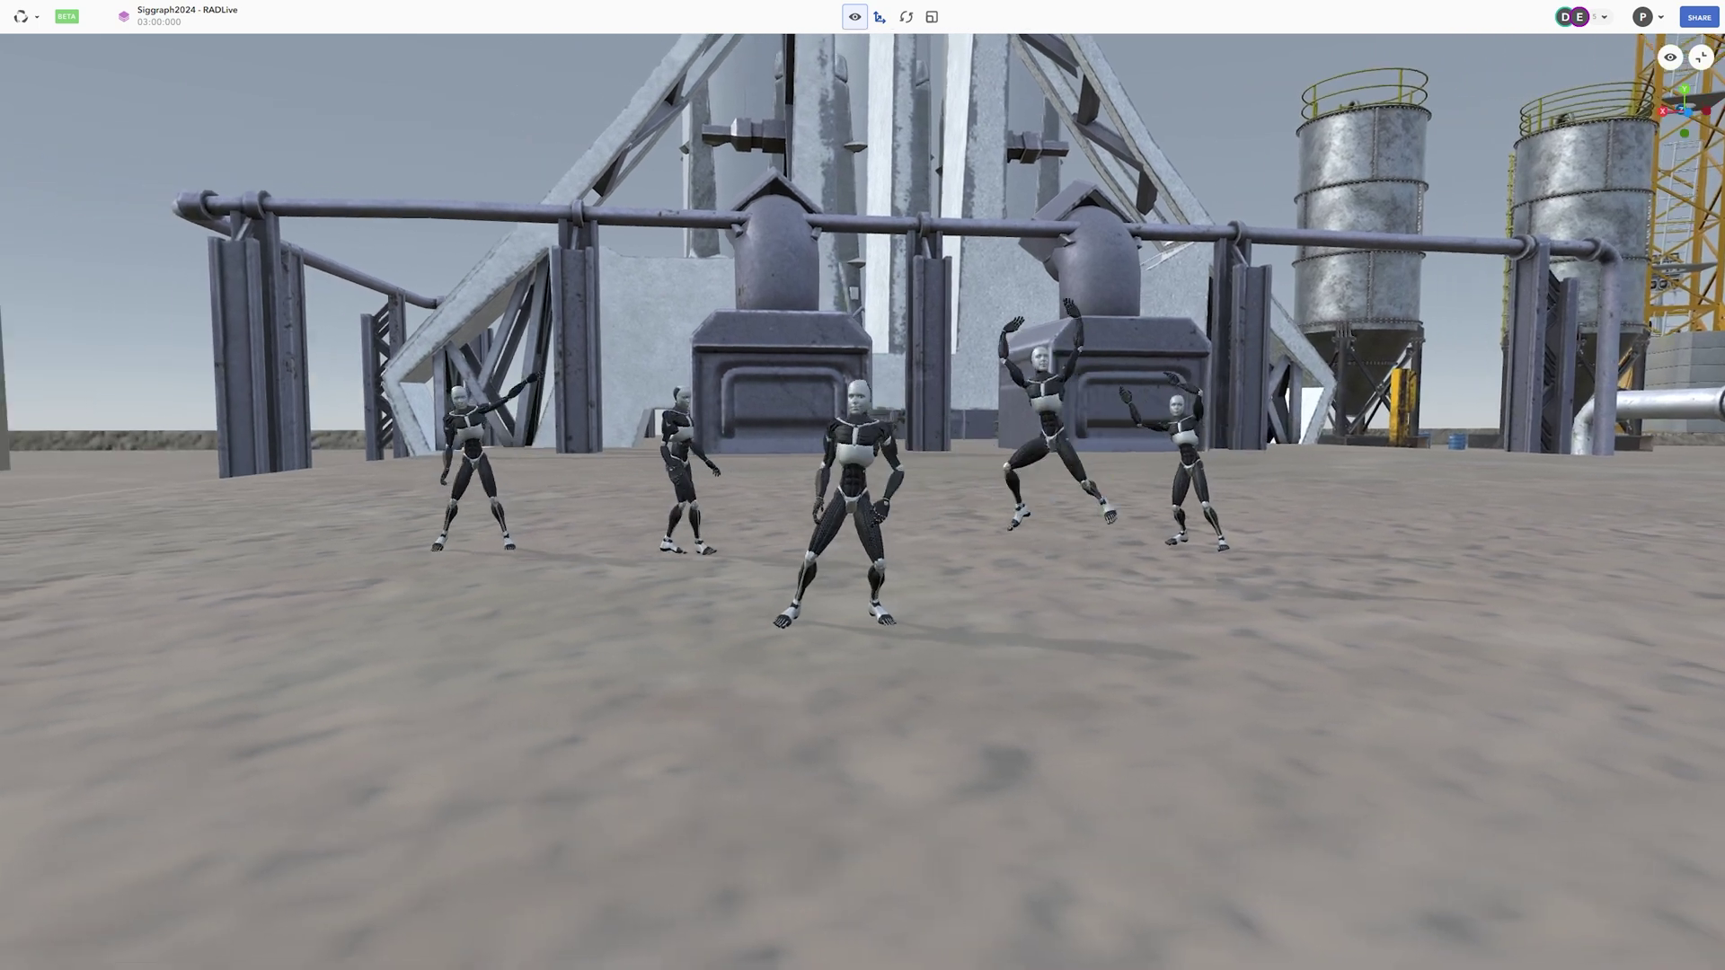
pyautogui.press('a')
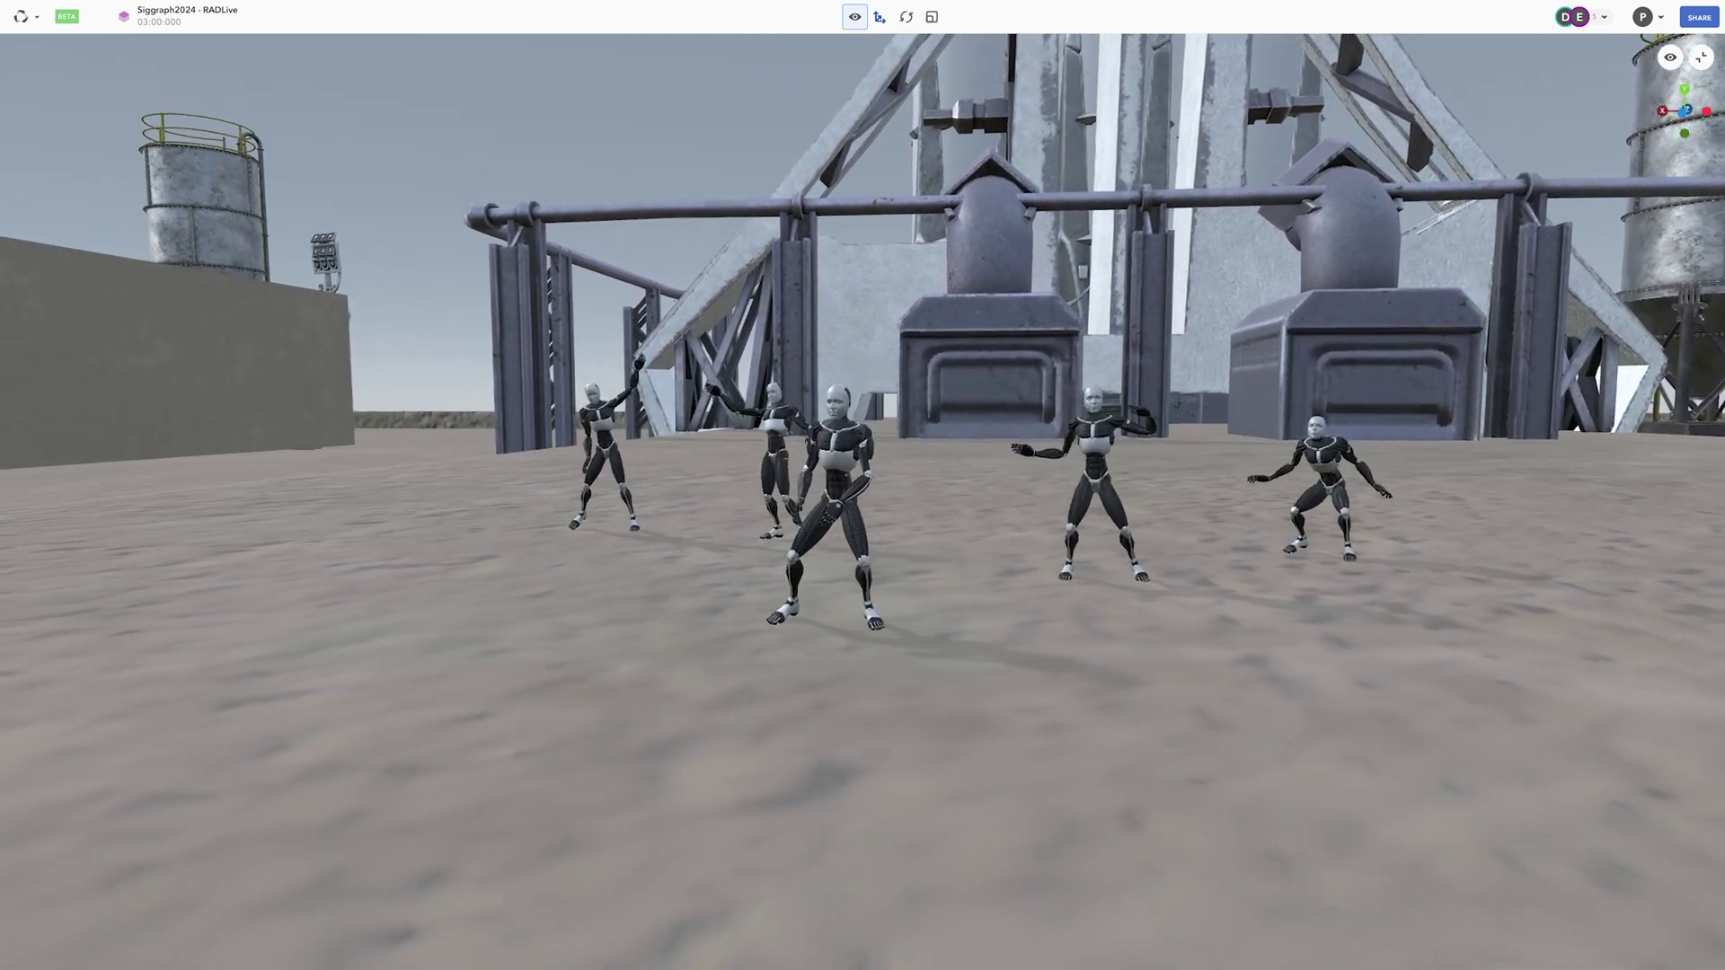
pyautogui.press('a')
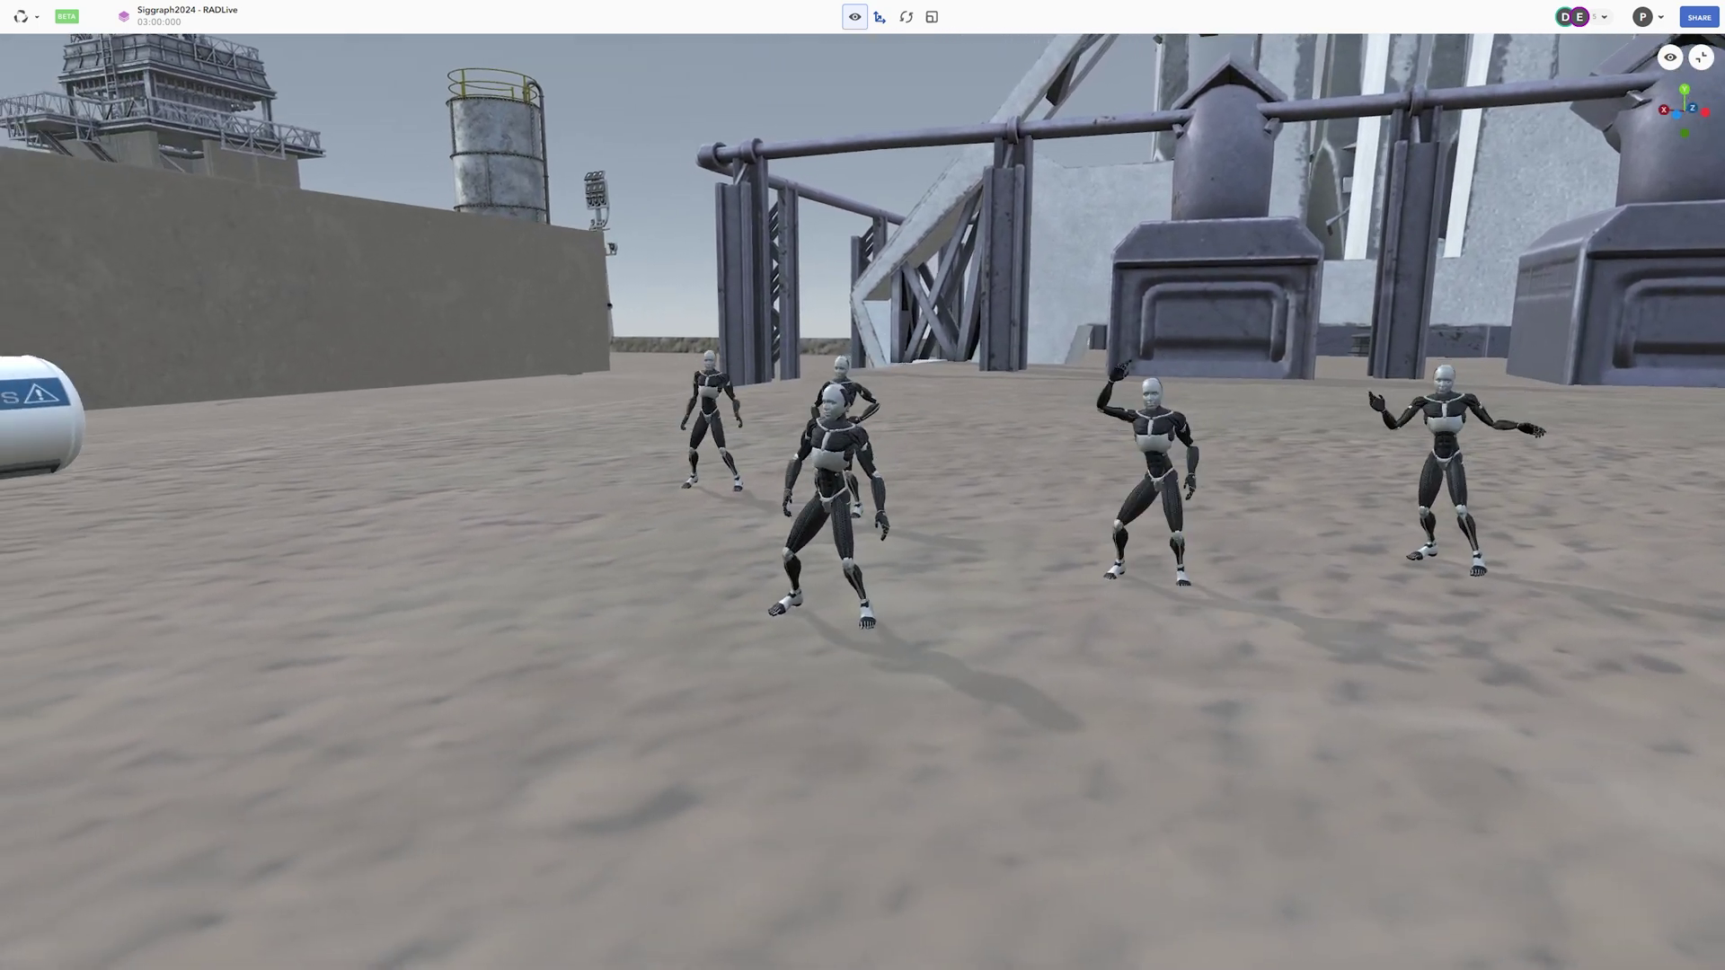
pyautogui.press('d')
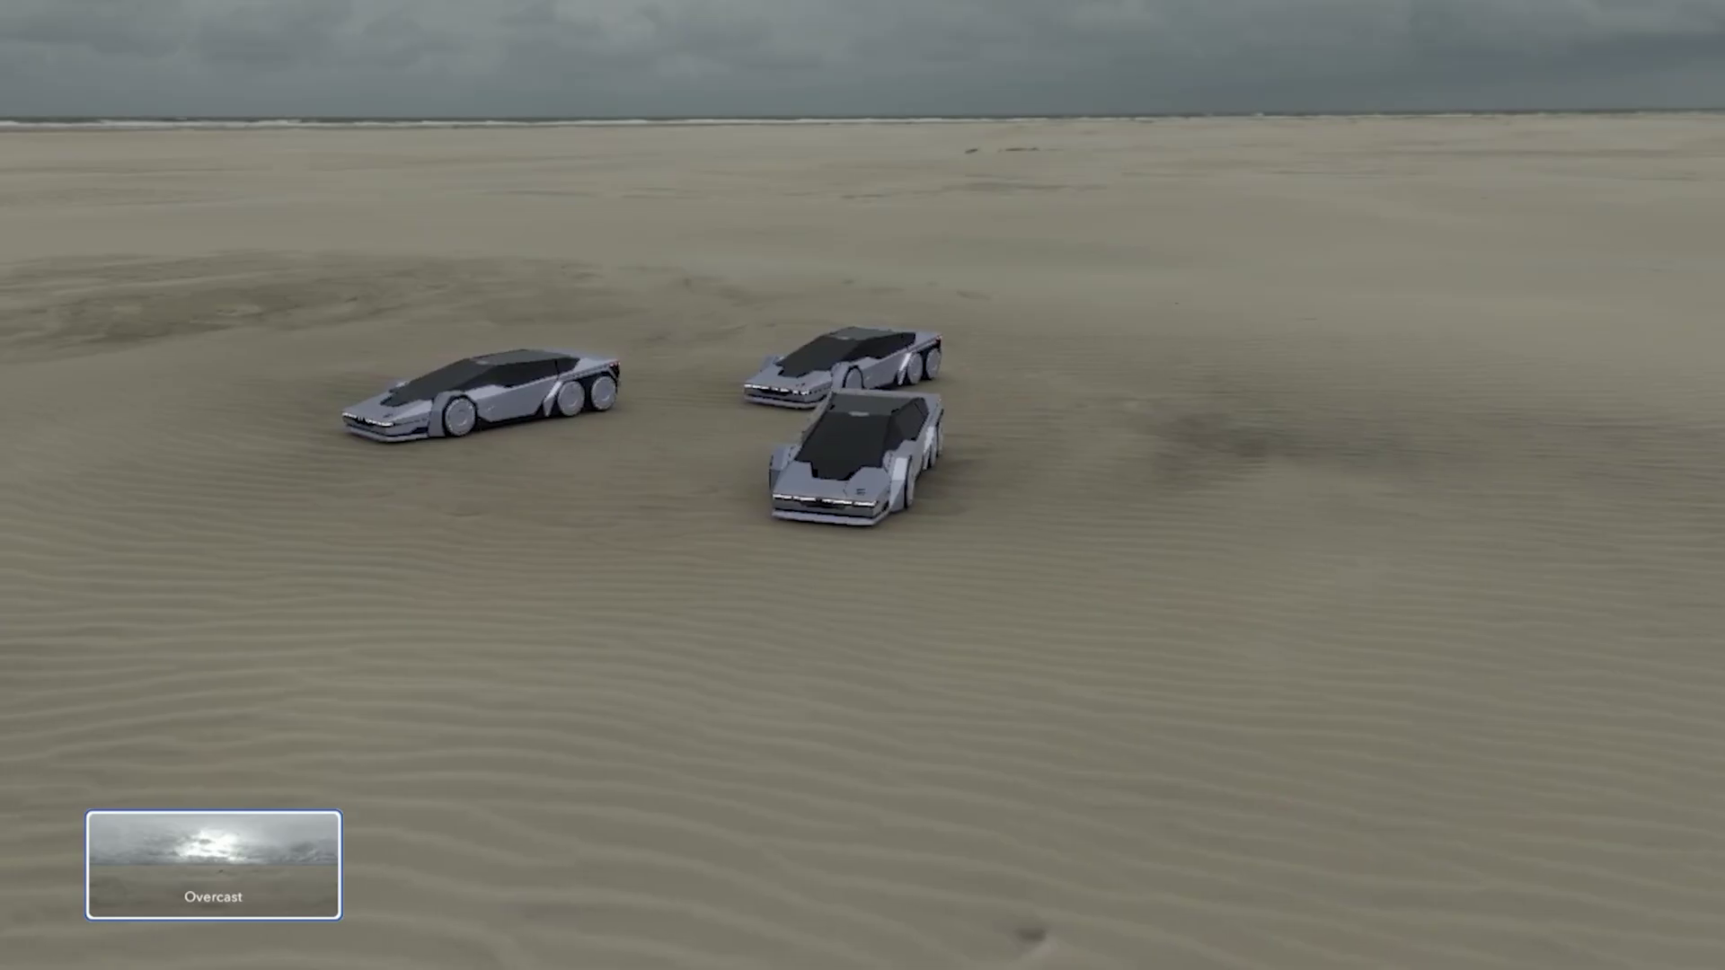
pyautogui.press('a')
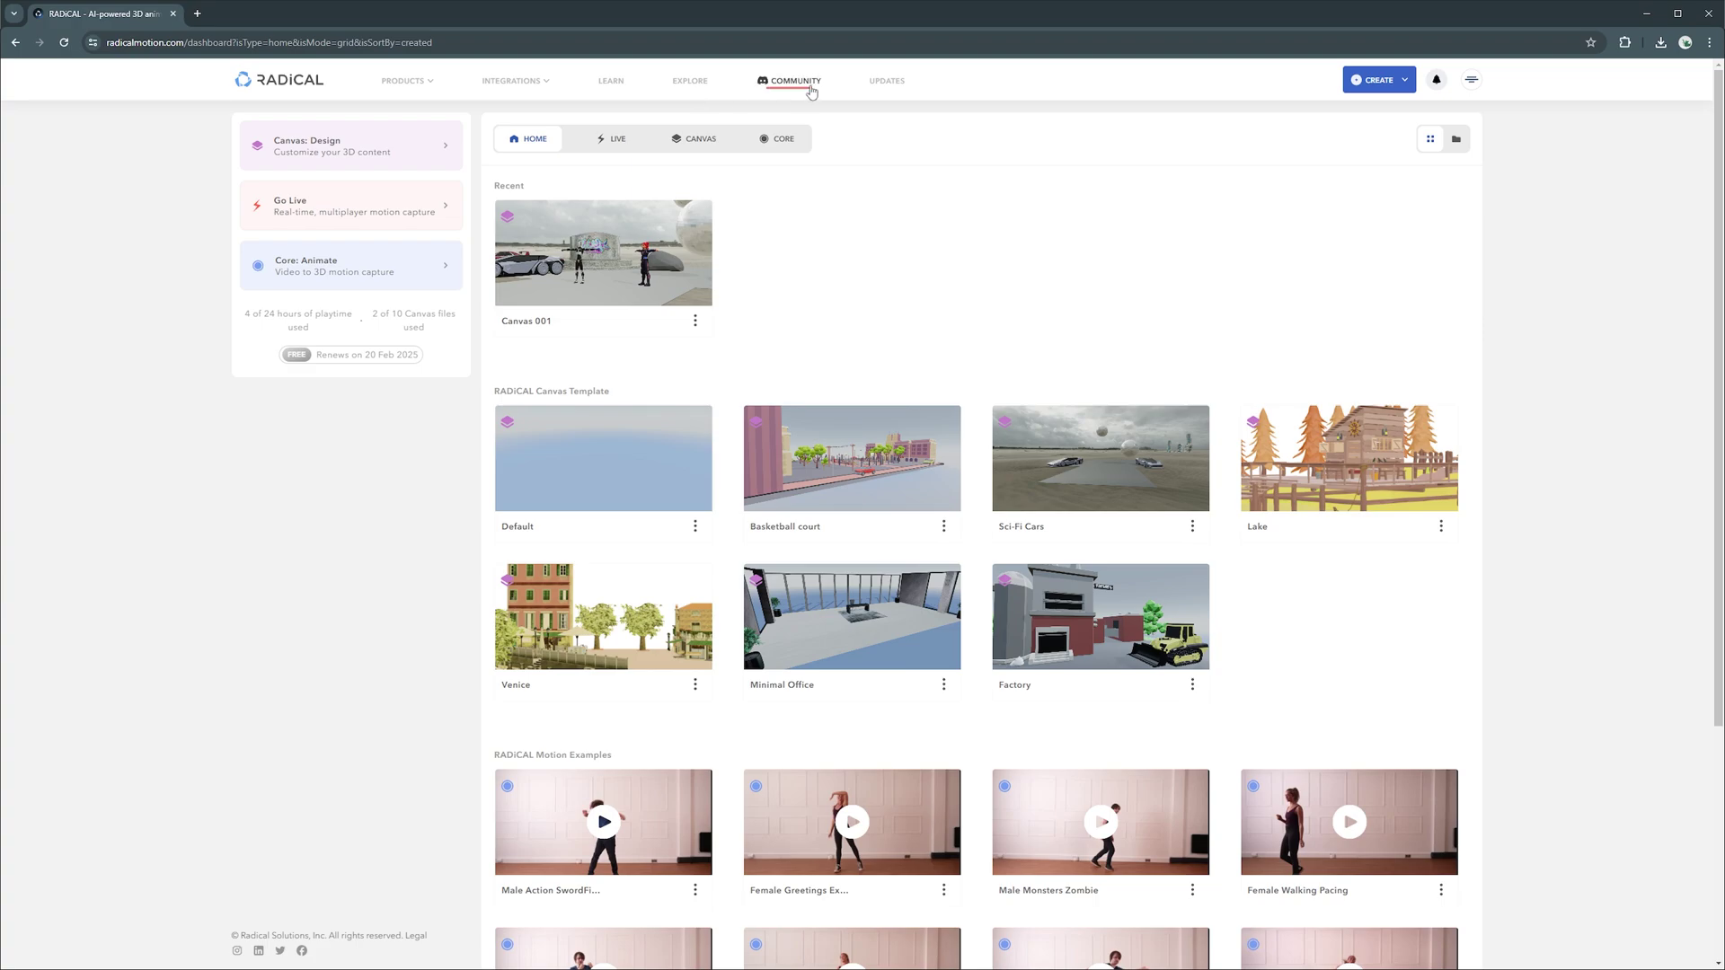
# Step: Open the RADiCAL Community Discord from the dashboard
pyautogui.click(811, 85)
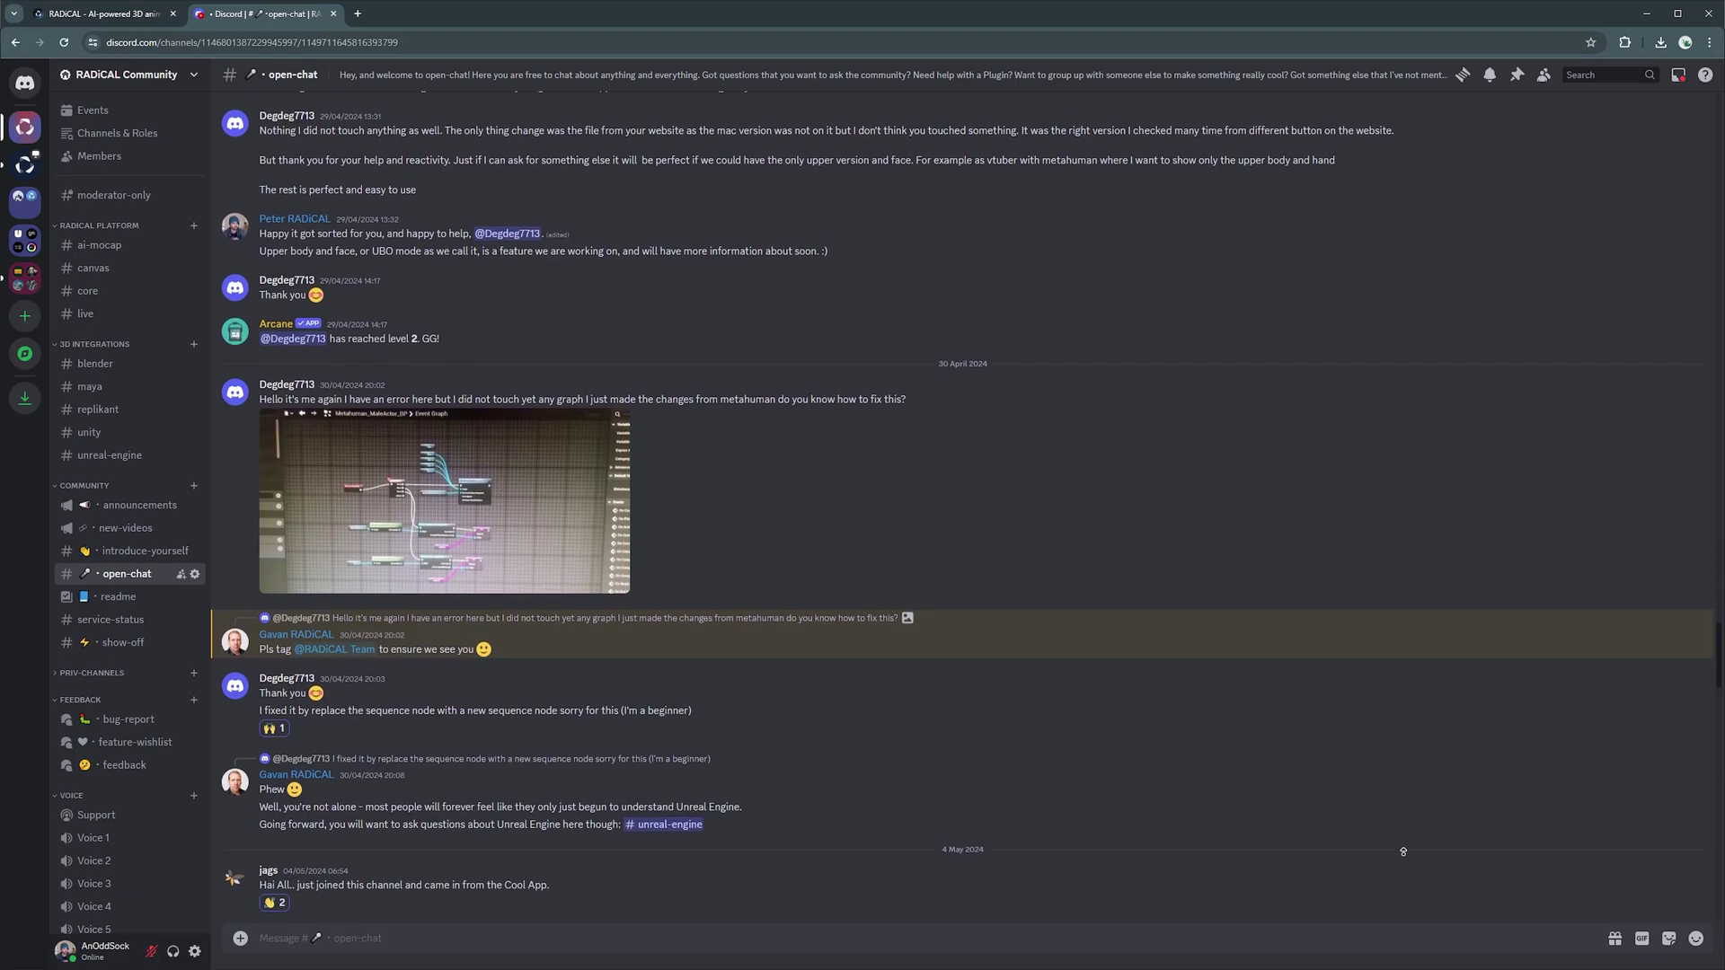